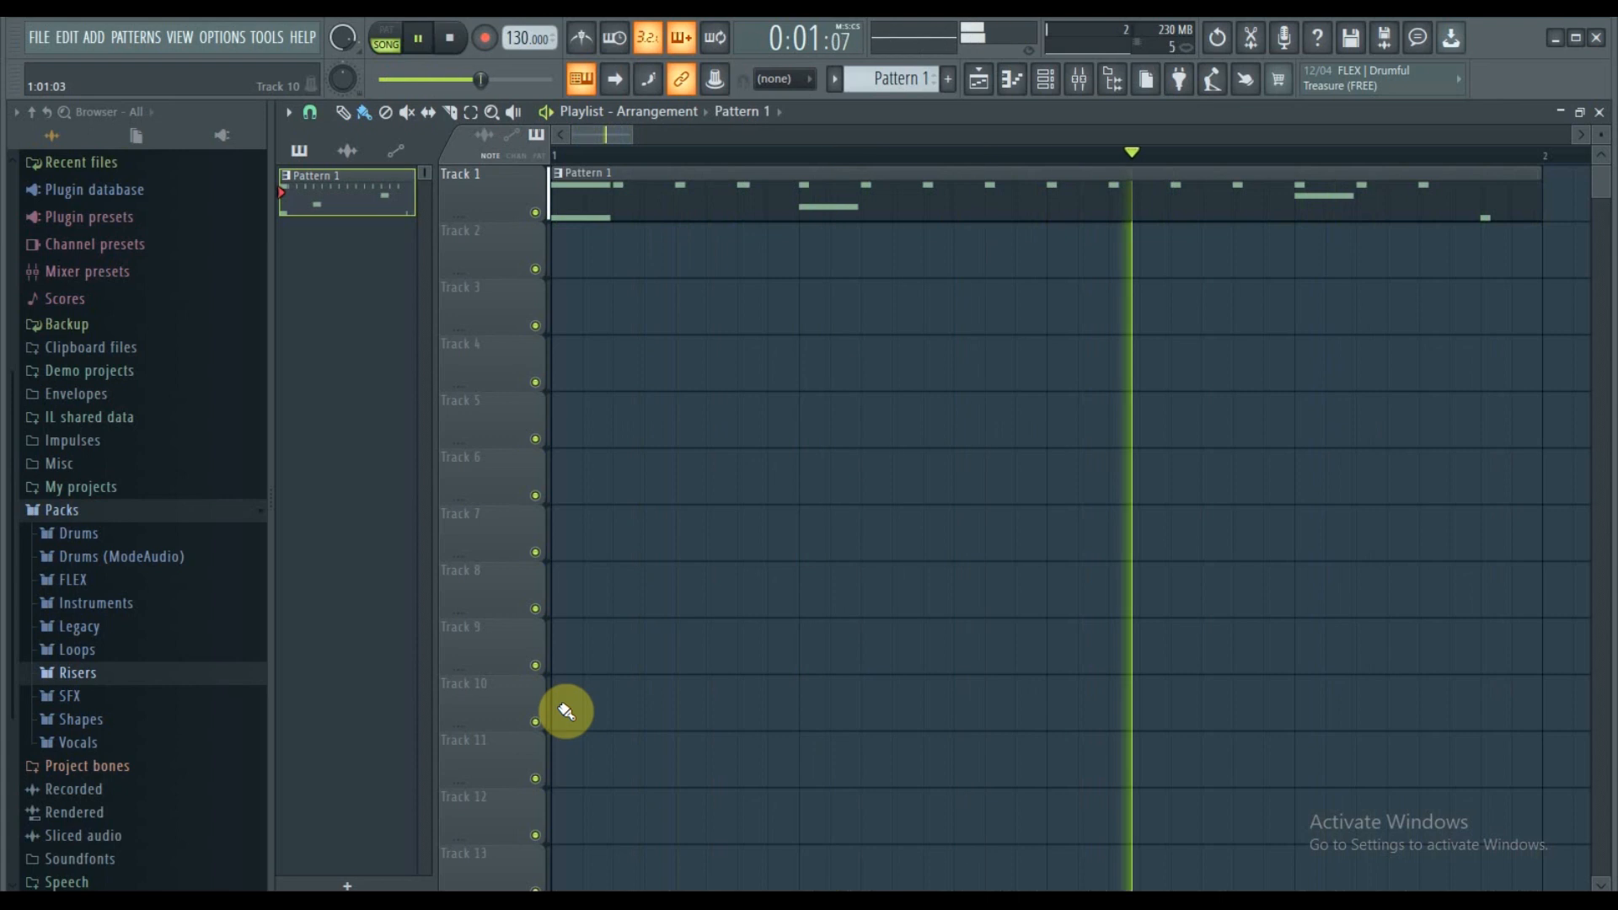
Step: Stop playback and inspect the HQ Jazz Kit instrument's pads and settings from the channel rack
key(space)
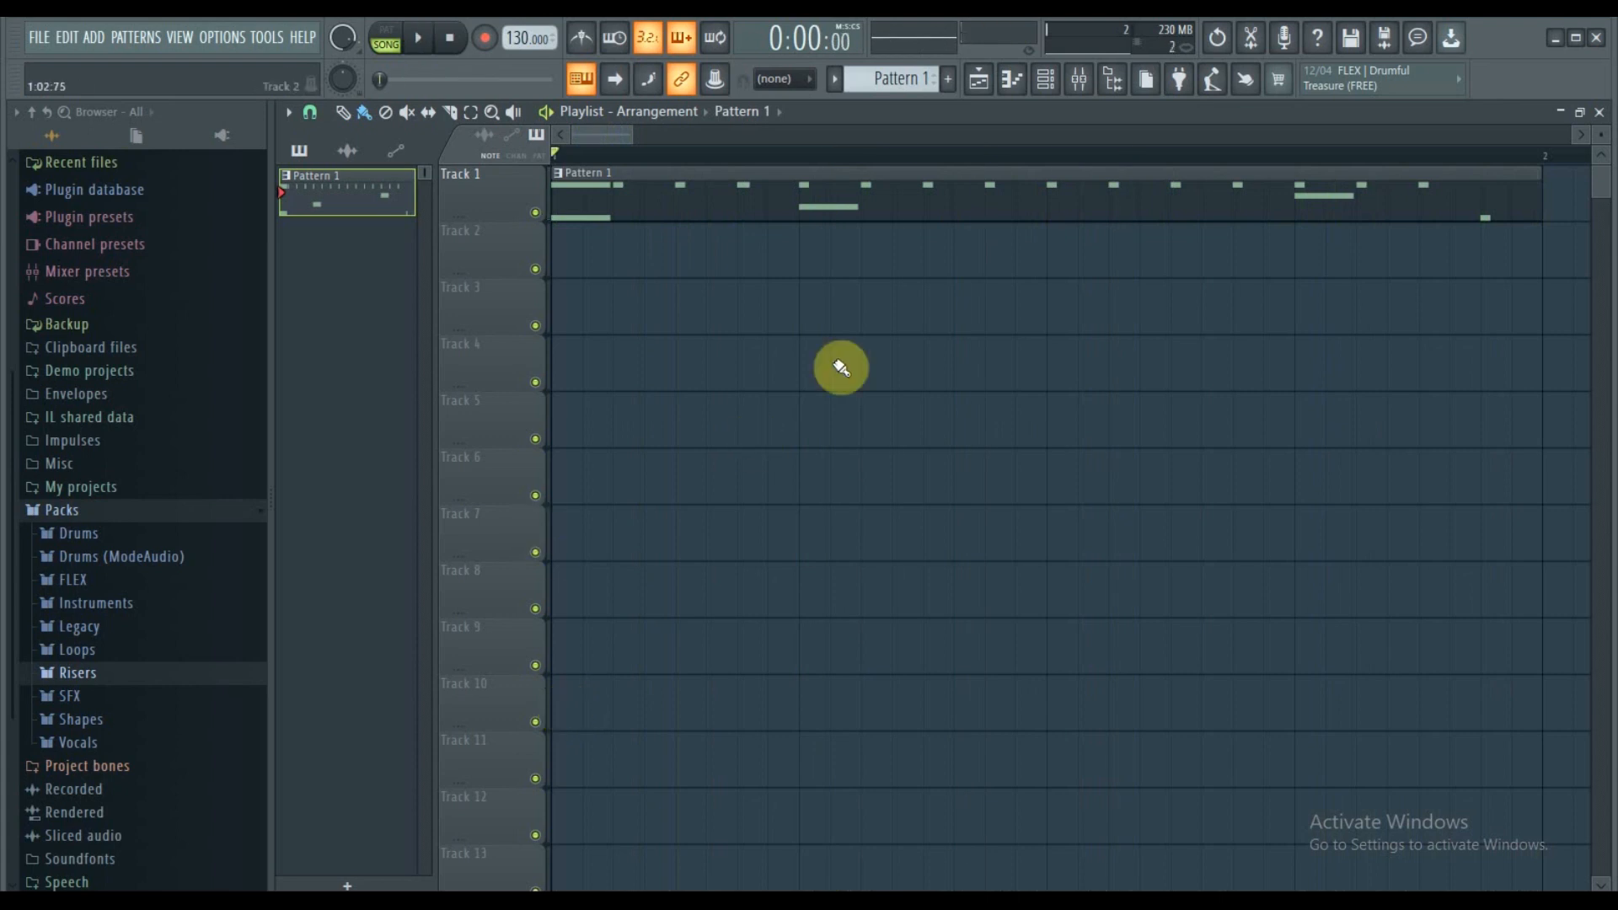
click(1045, 78)
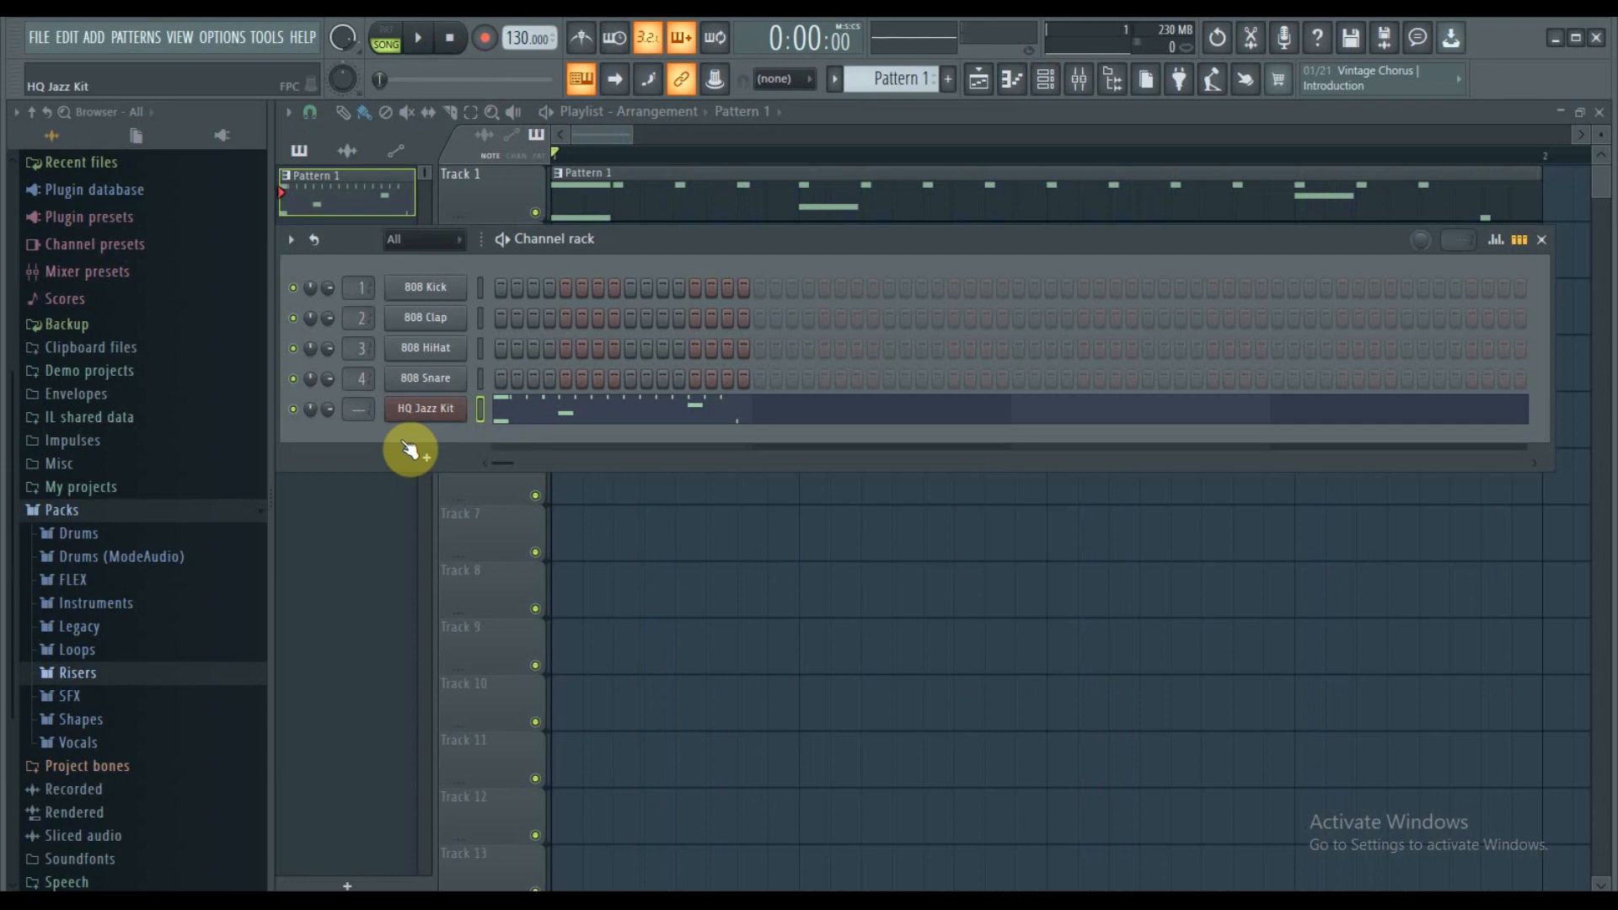
click(420, 411)
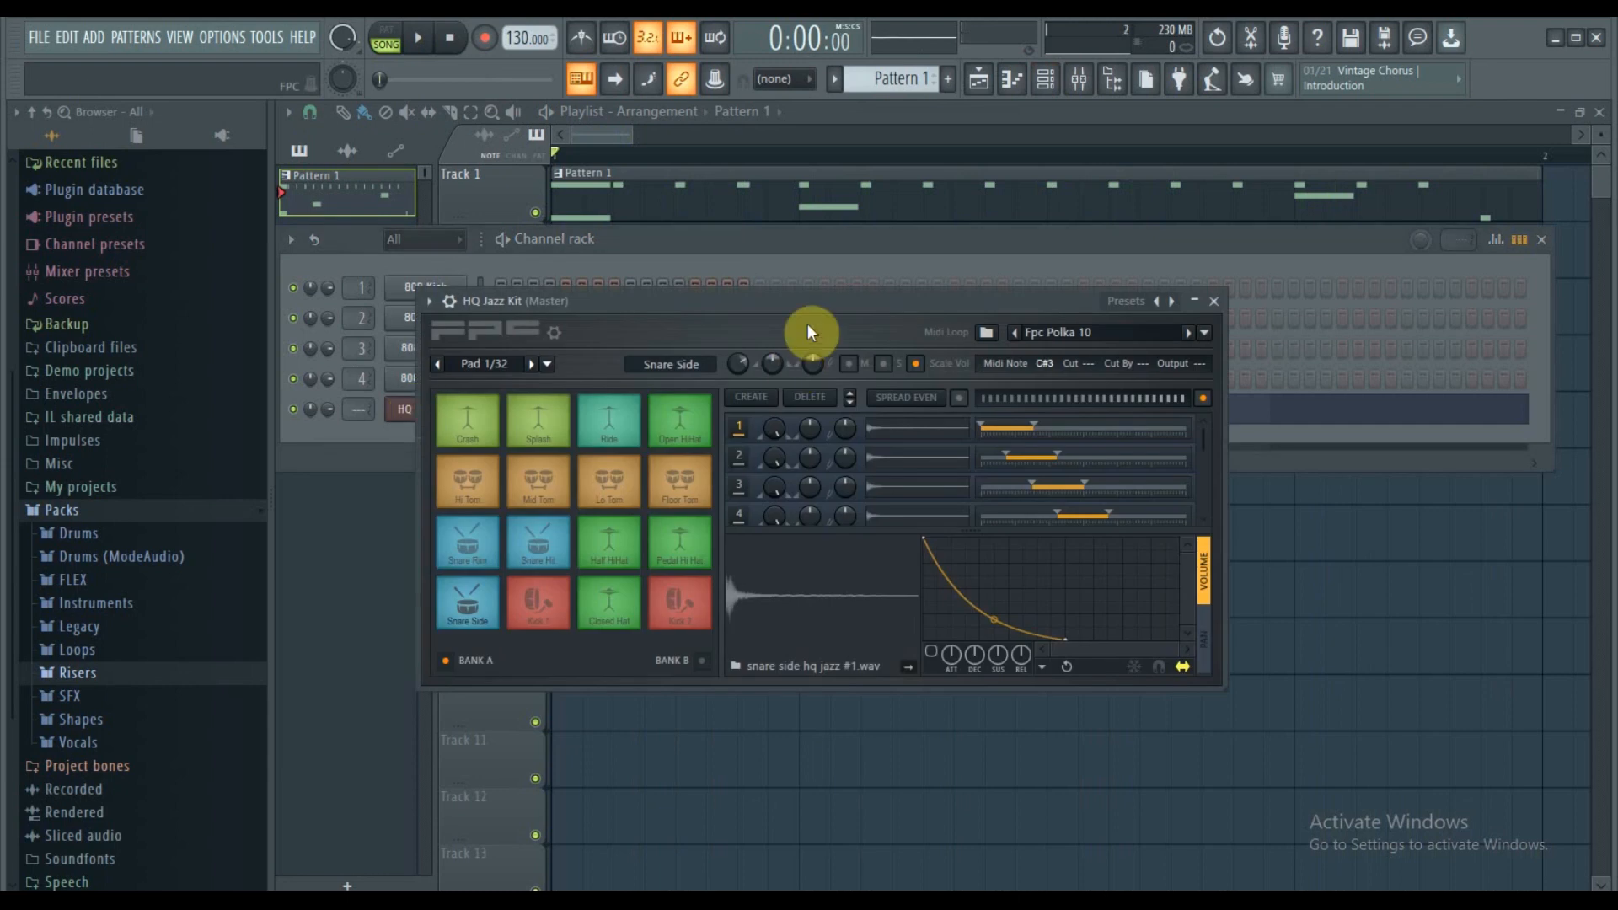
click(1213, 302)
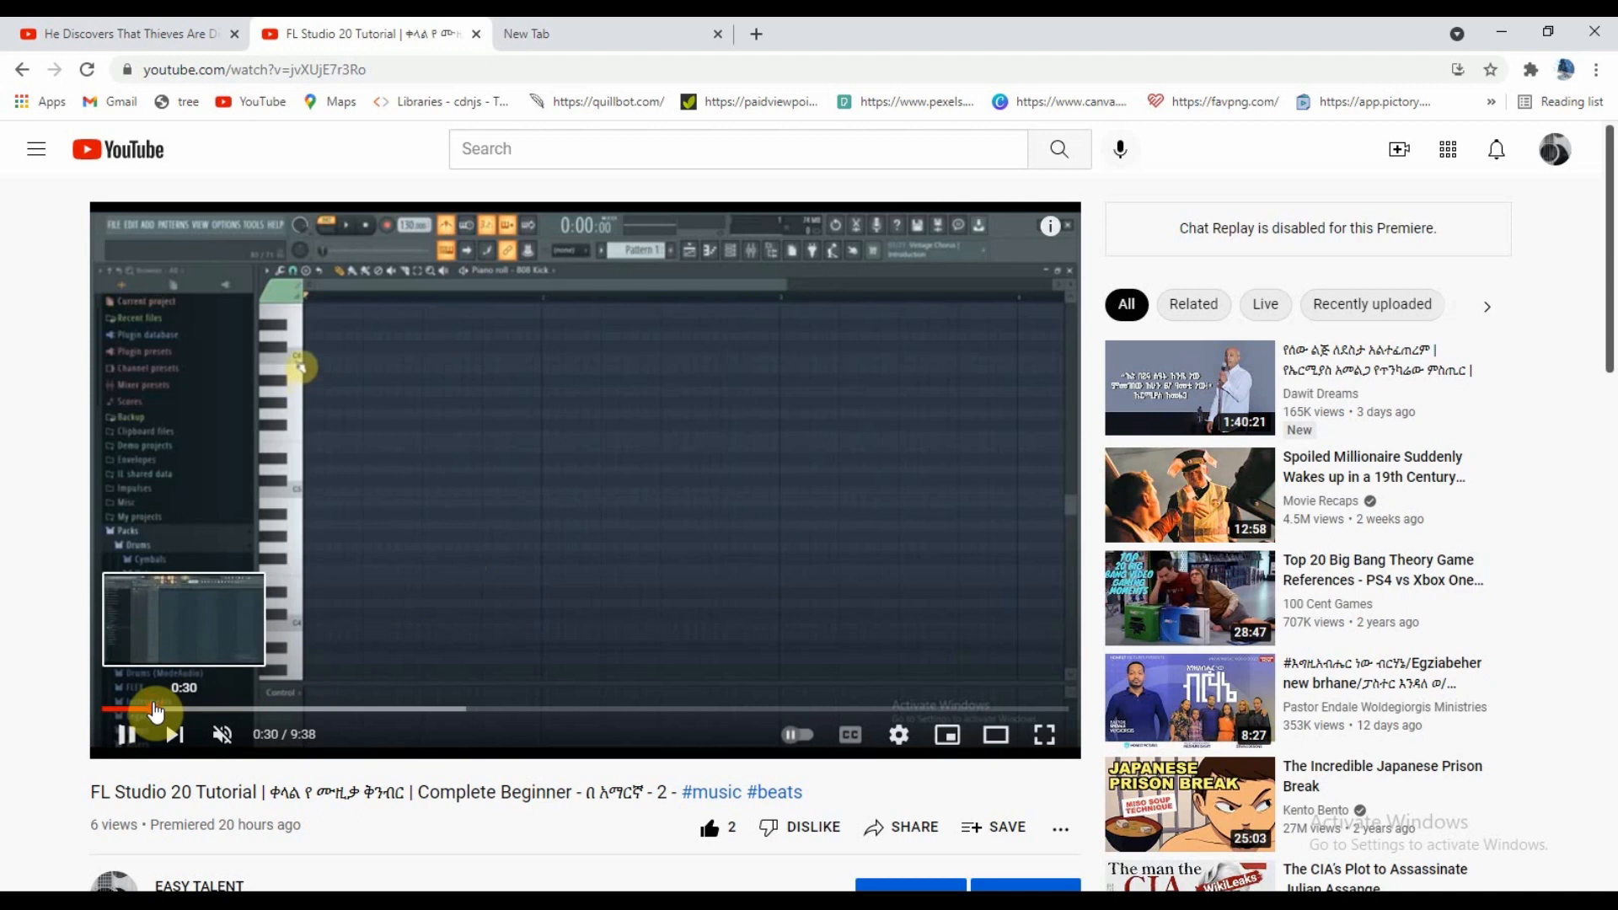
Step: Switch to YouTube in the browser and review the earlier FL Studio 20 tutorial and the EASY TALENT channel's uploads
click(155, 709)
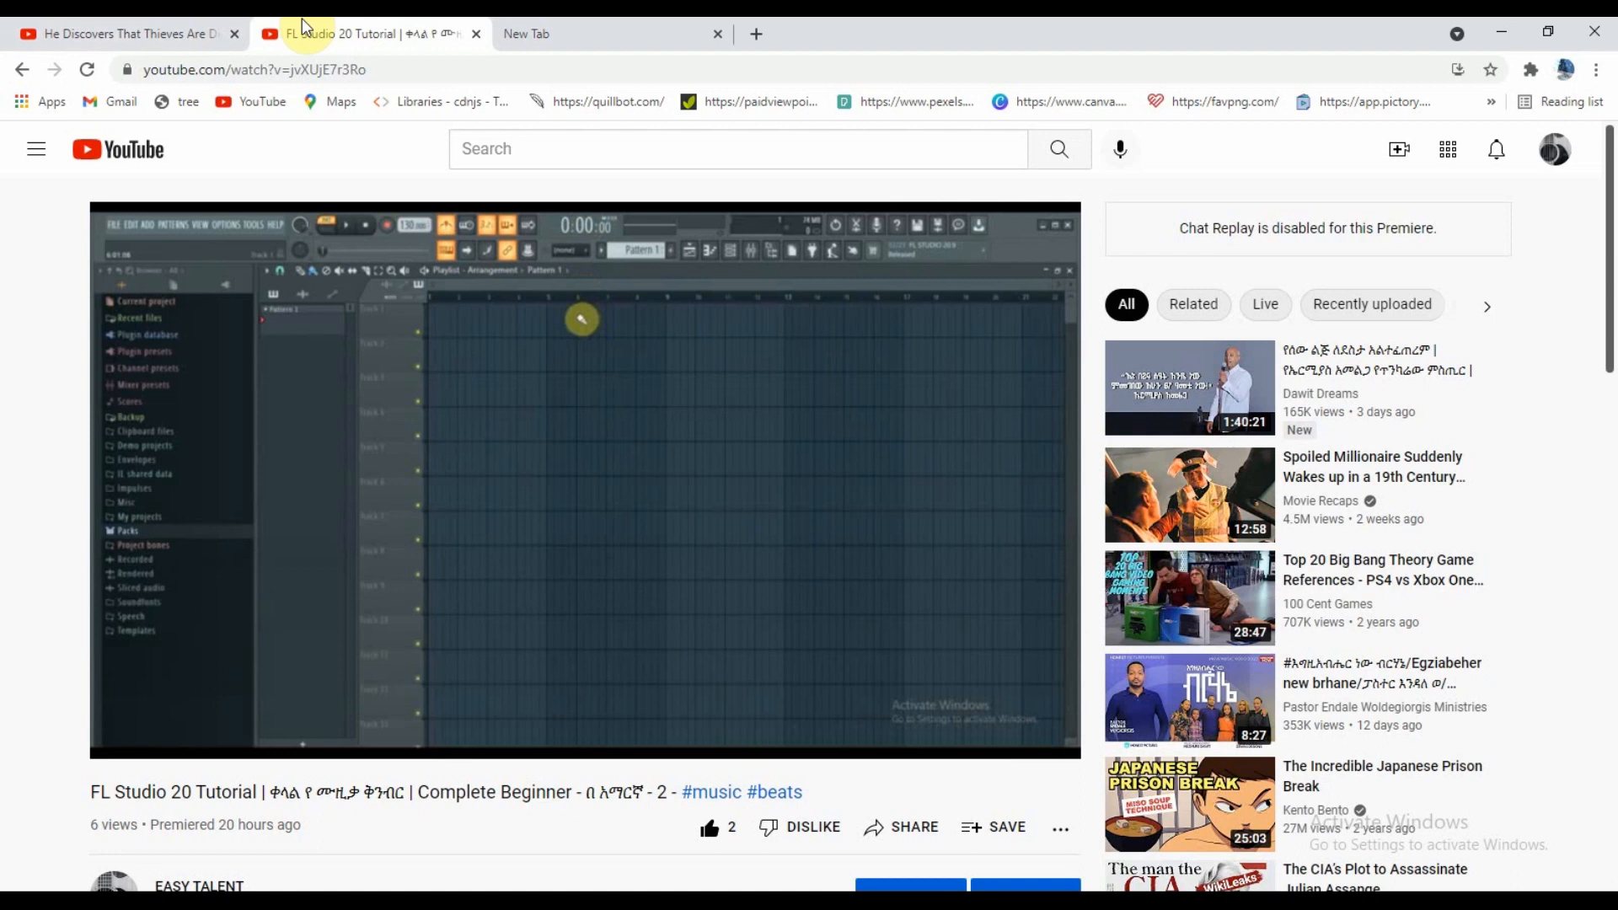
click(21, 70)
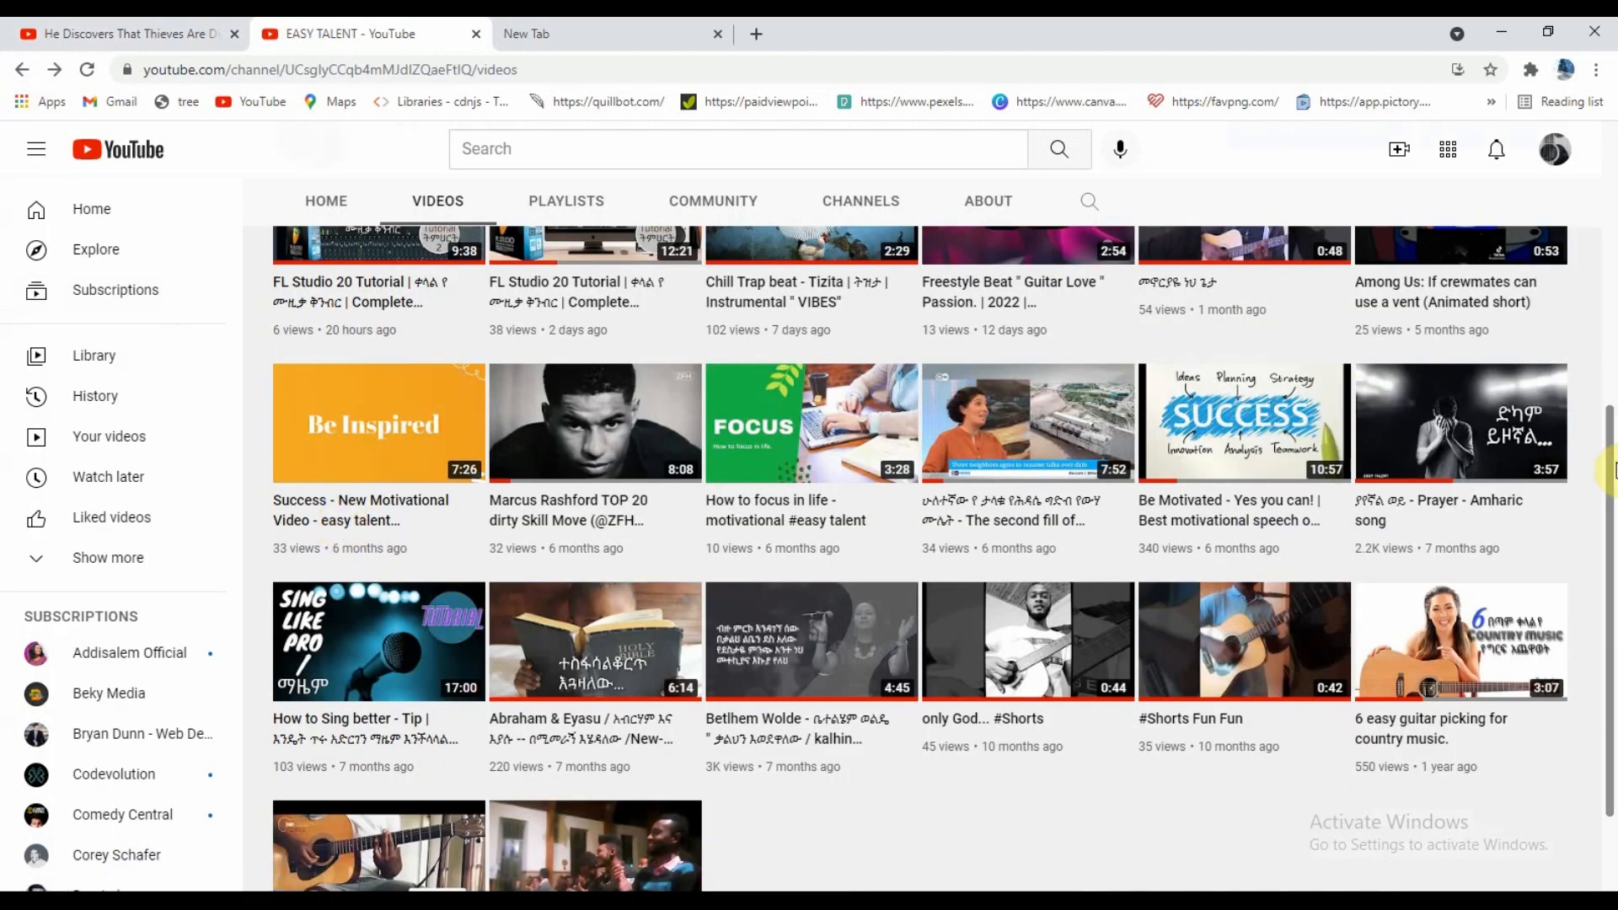
scroll(1611, 471, up, 5)
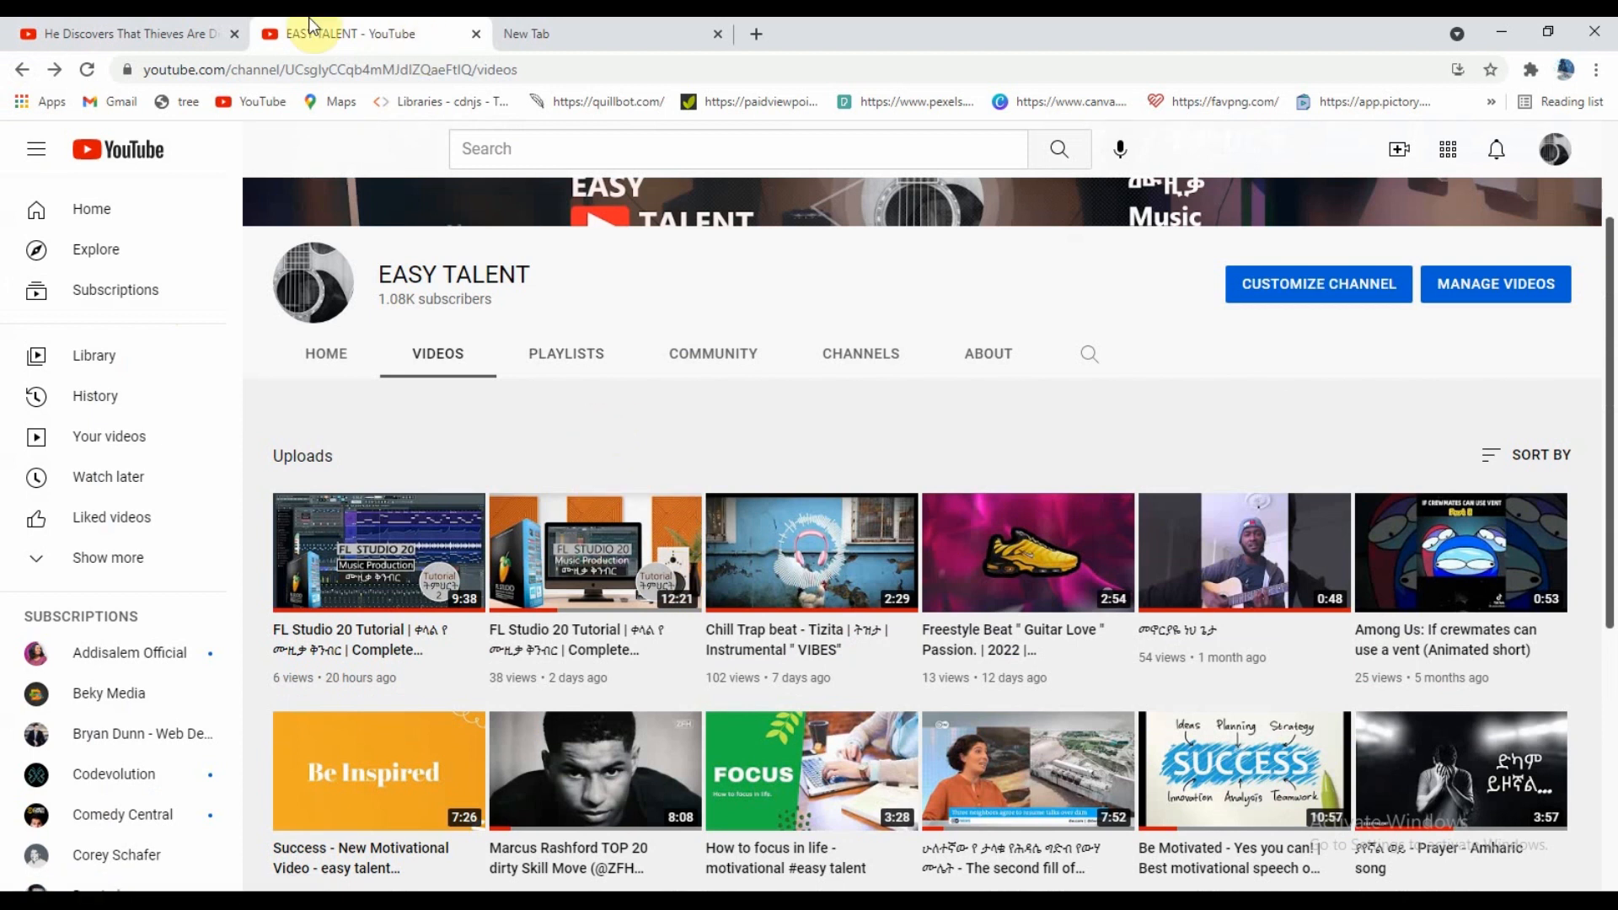
click(149, 27)
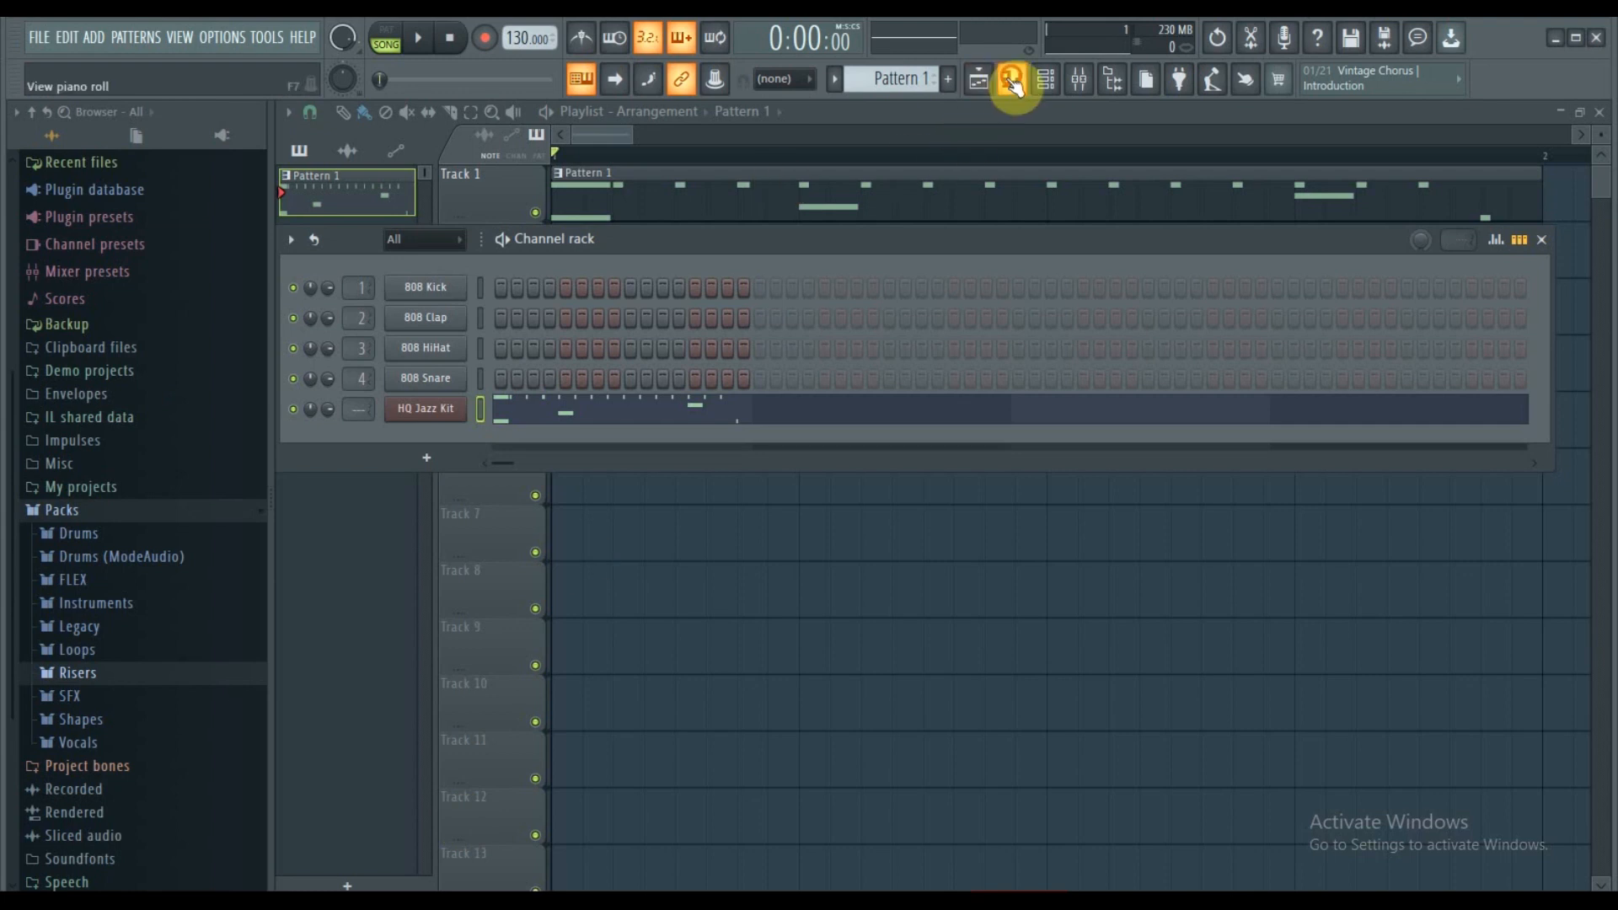
Step: Switch back to FL Studio and examine the HQ Jazz Kit notes in the piano roll
click(1016, 80)
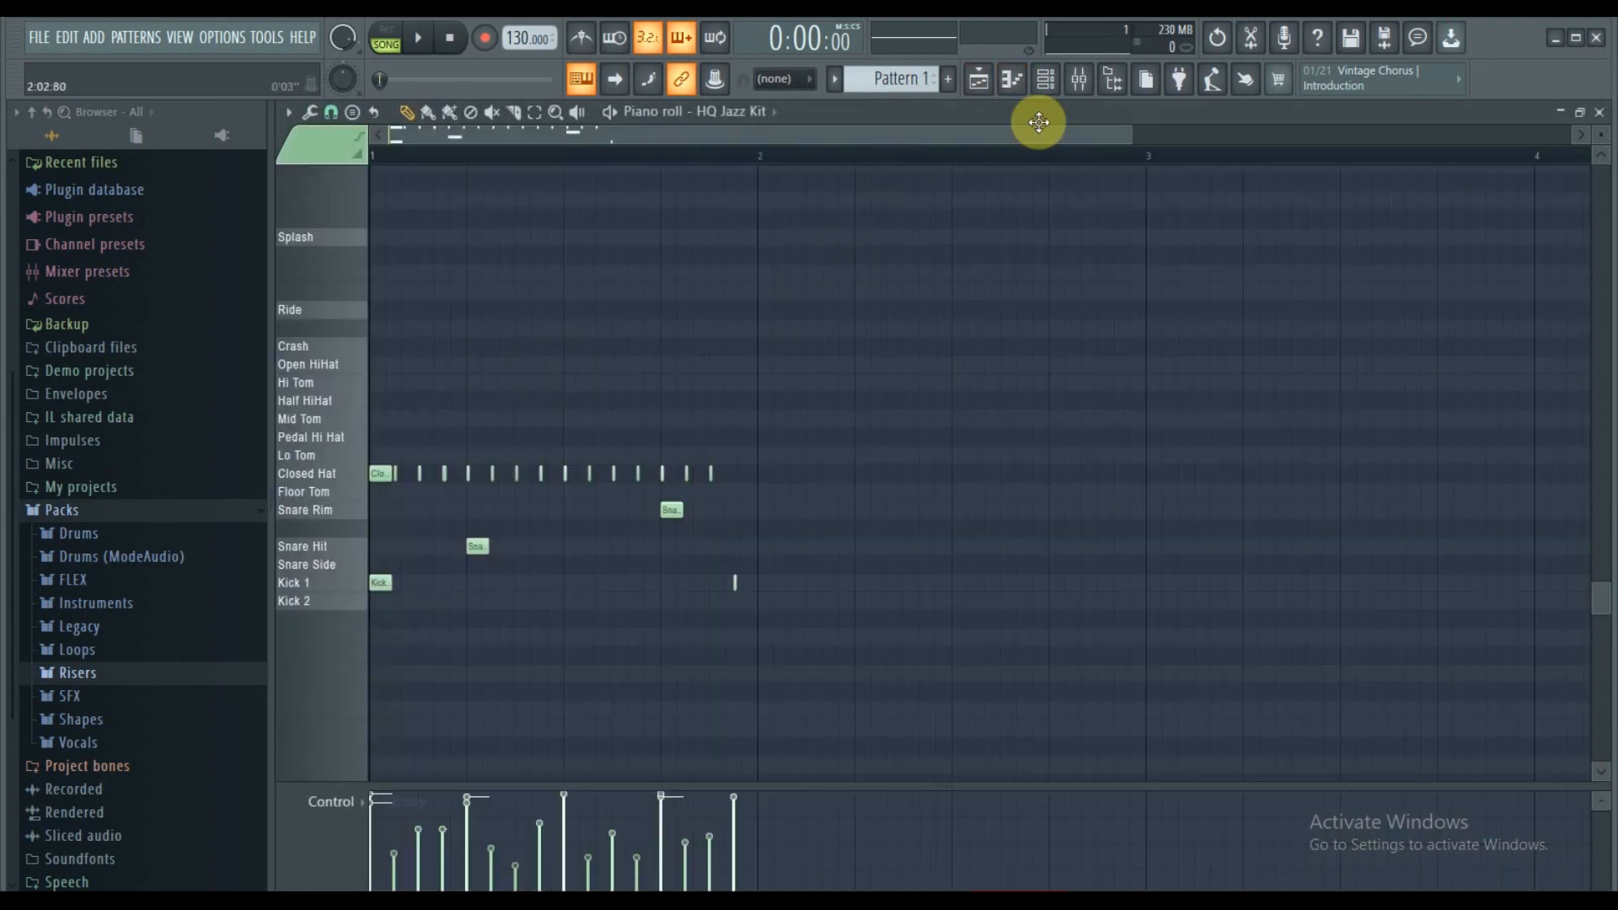
click(1018, 80)
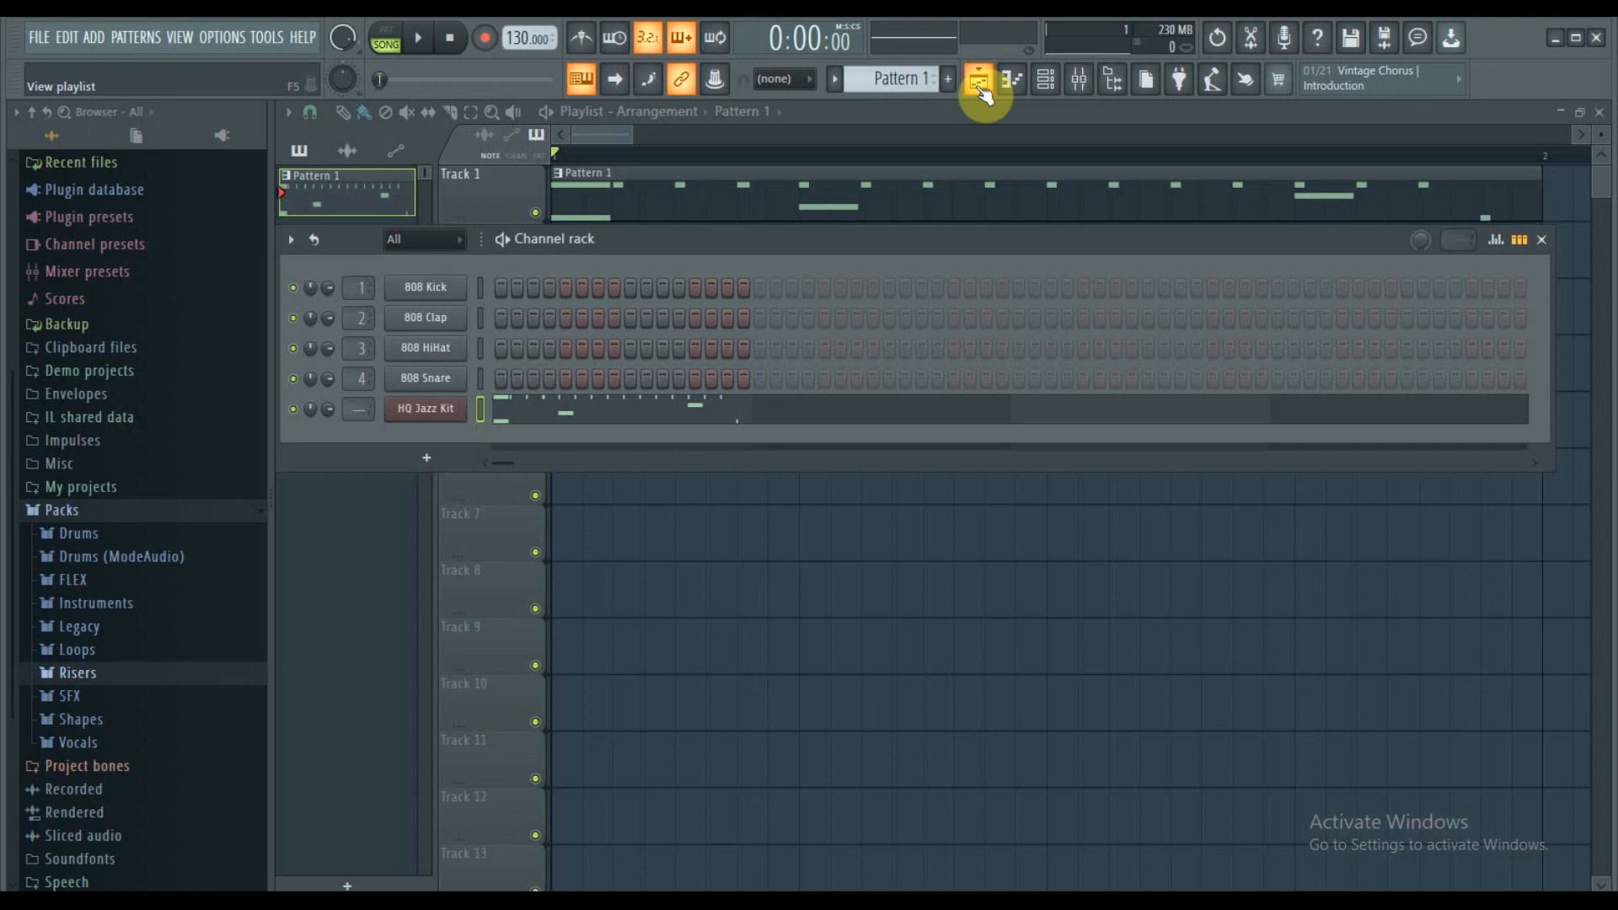
drag(984, 95, 976, 98)
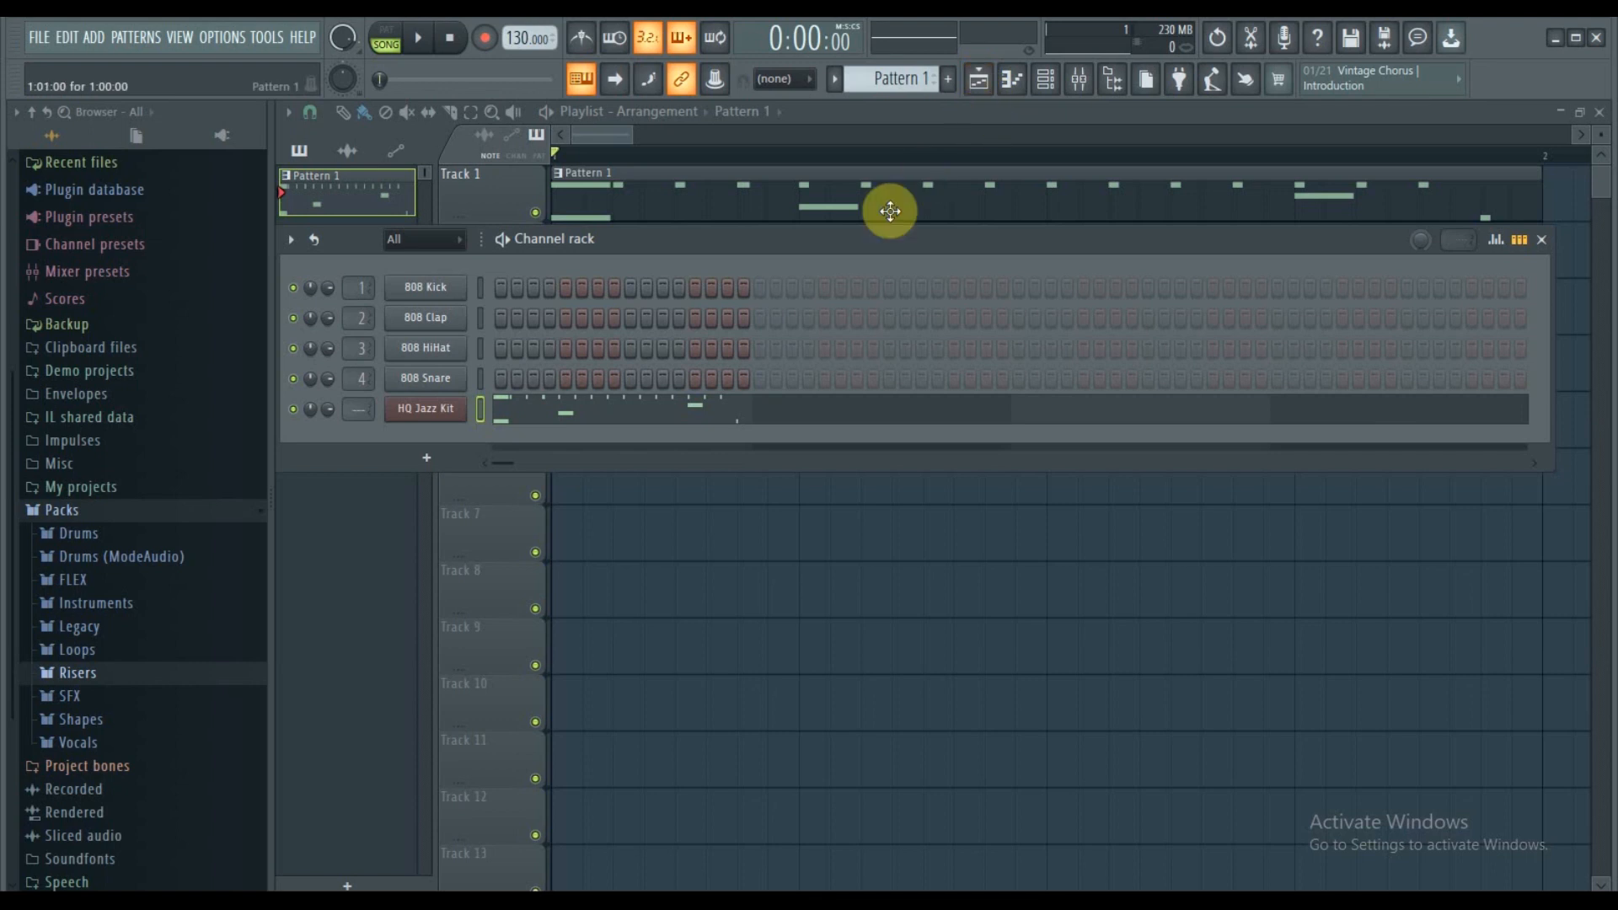
Step: Play the song and shorten the Pattern 1 clip on Track 1 to a length of 0:03:48
drag(881, 244, 881, 383)
key(space)
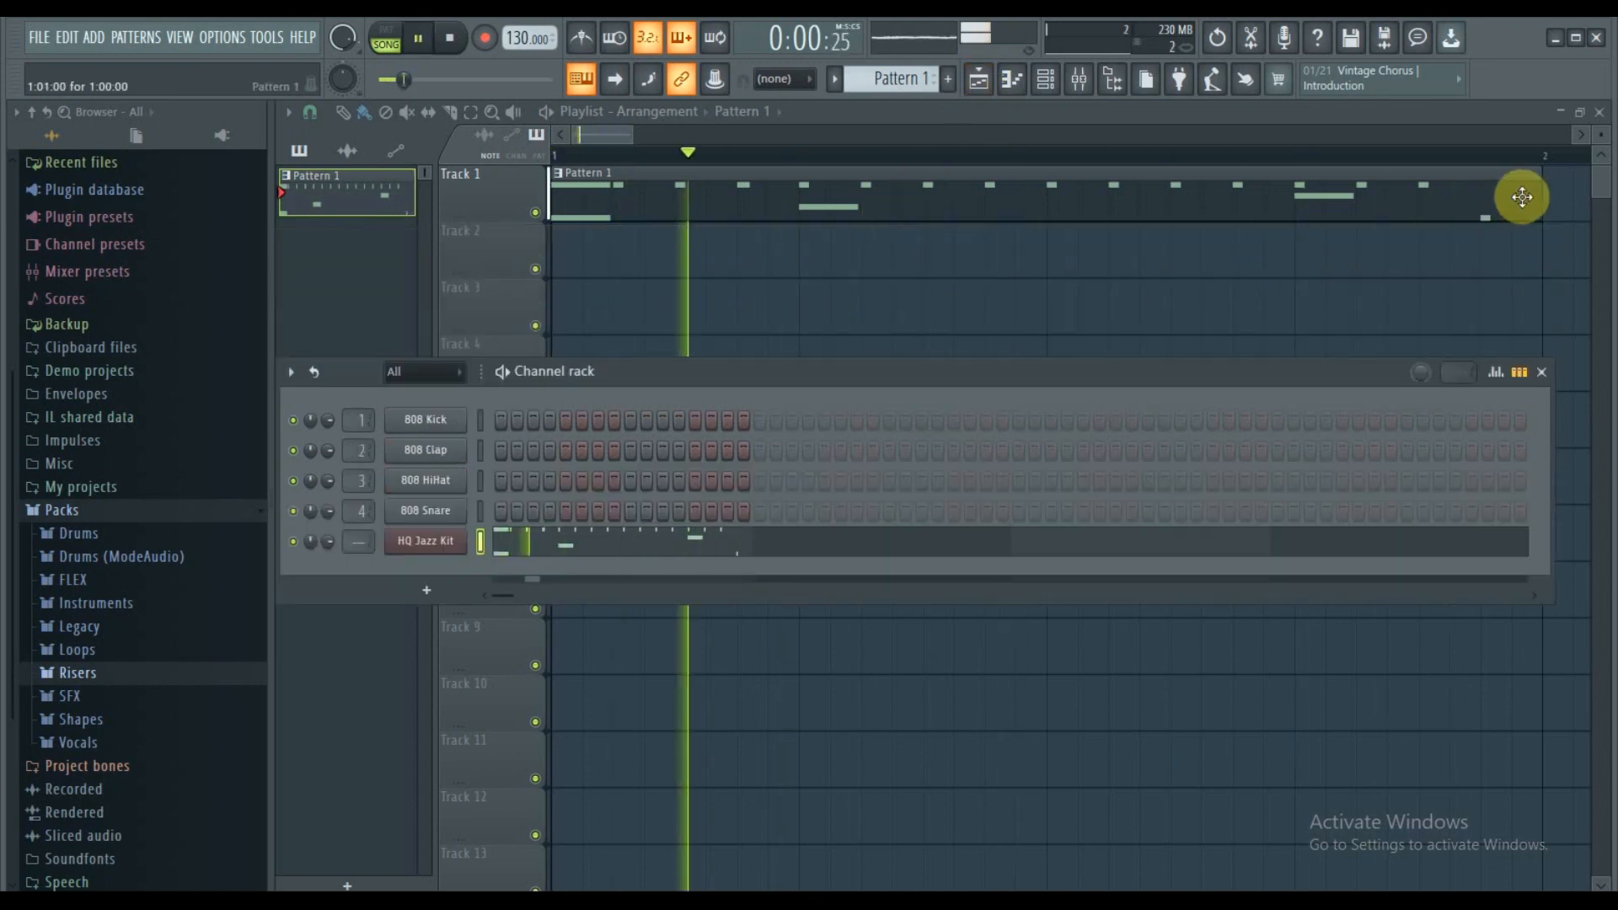
drag(1539, 193, 1427, 209)
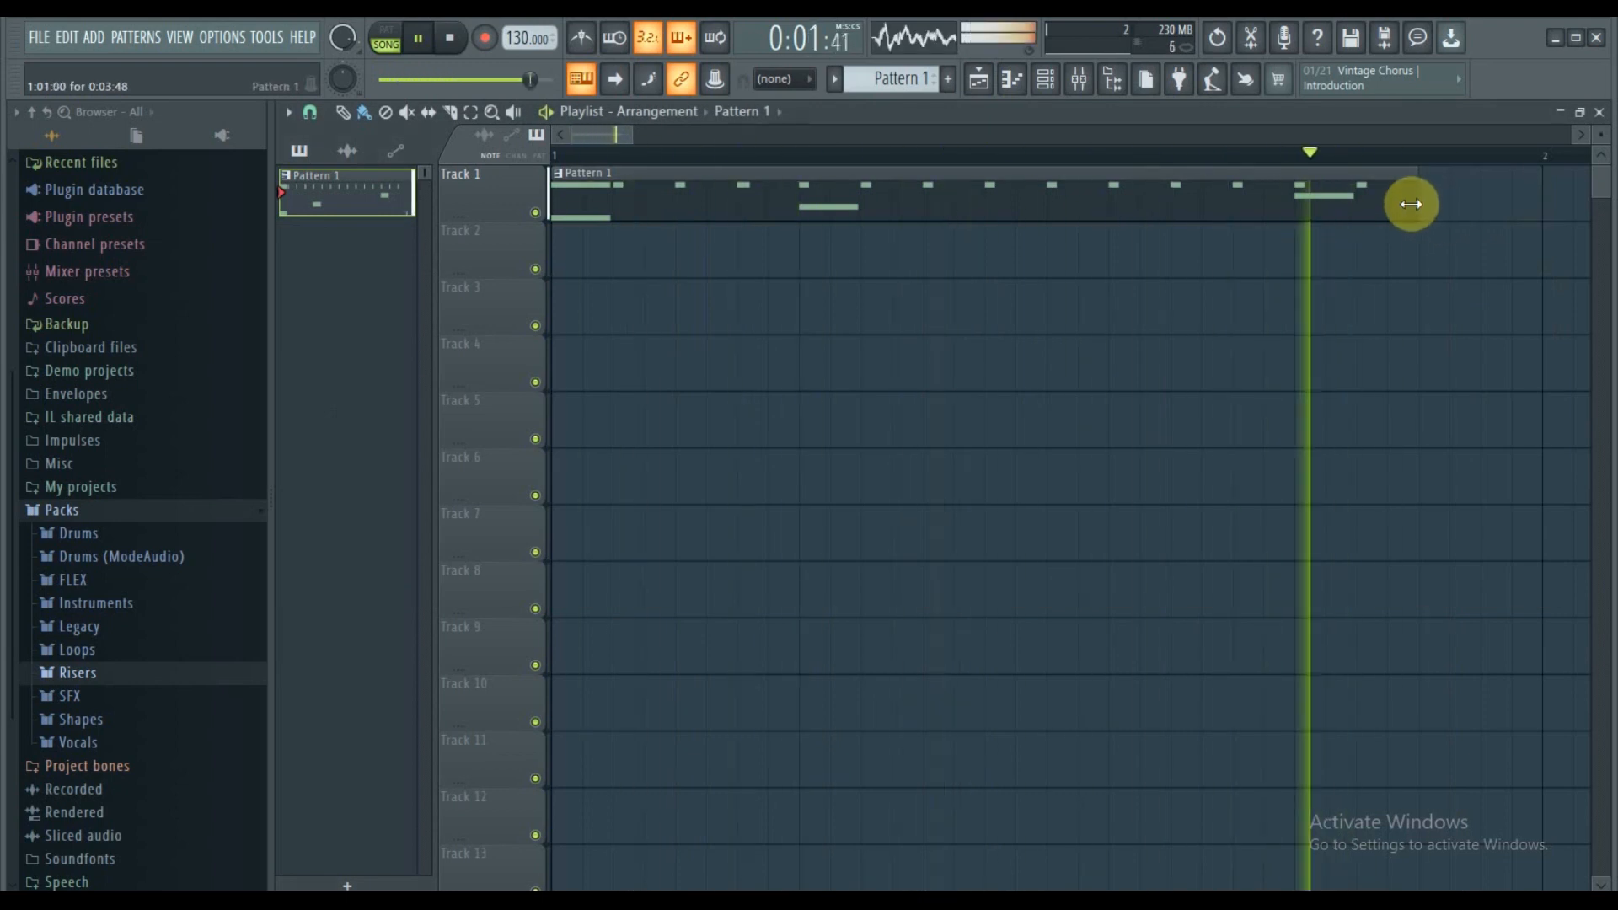
key(space)
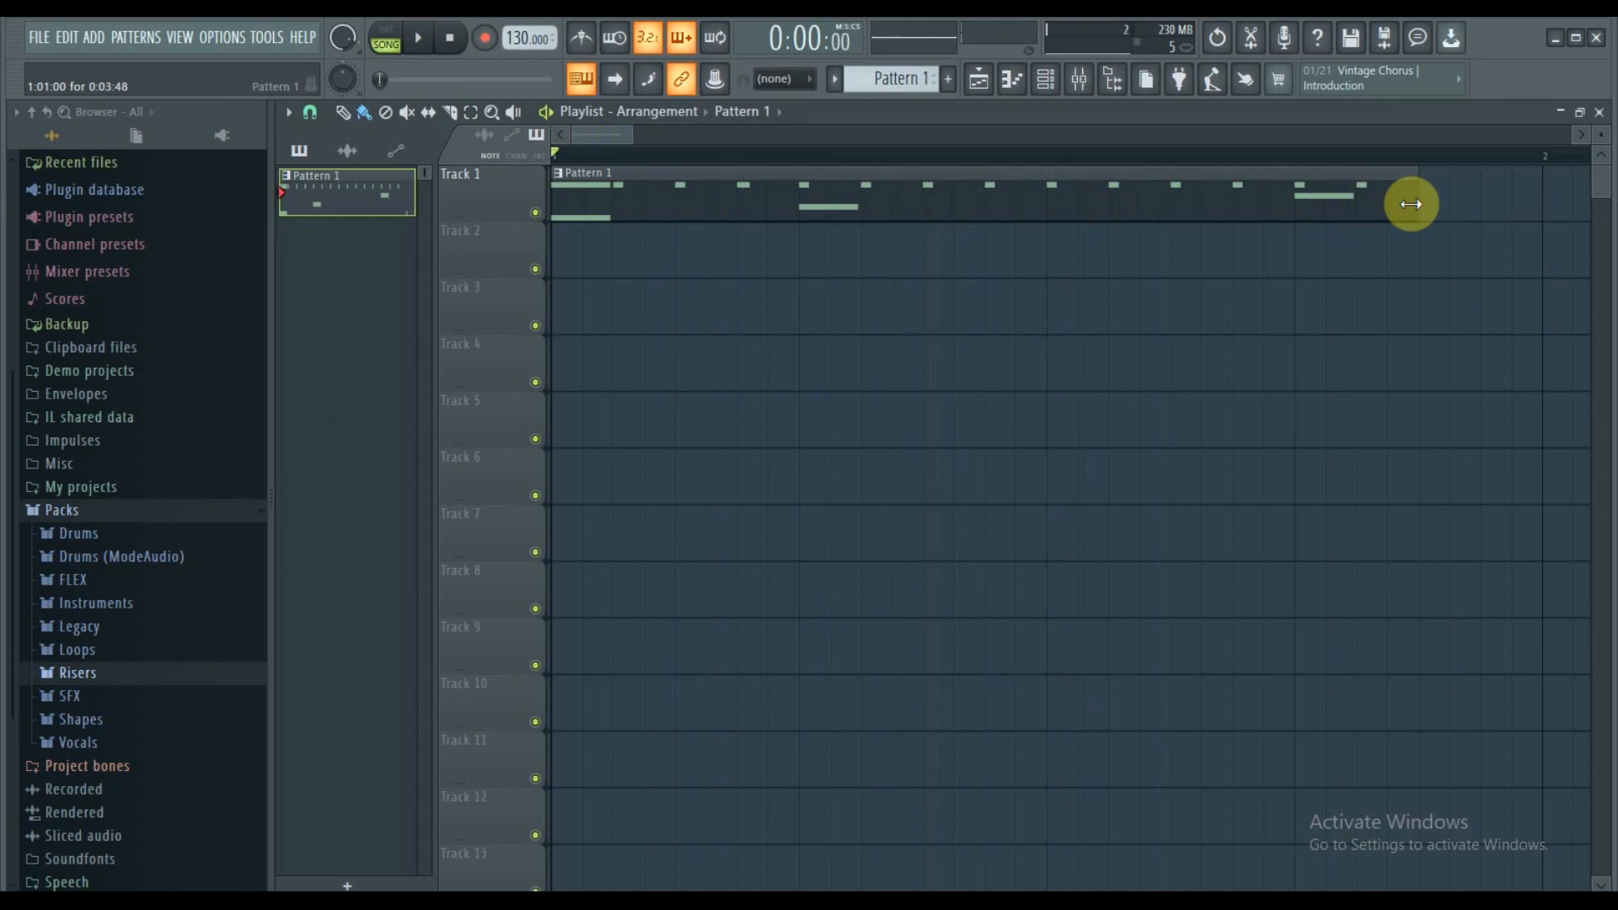
Step: Add a new FPC drum channel to the channel rack
click(1050, 83)
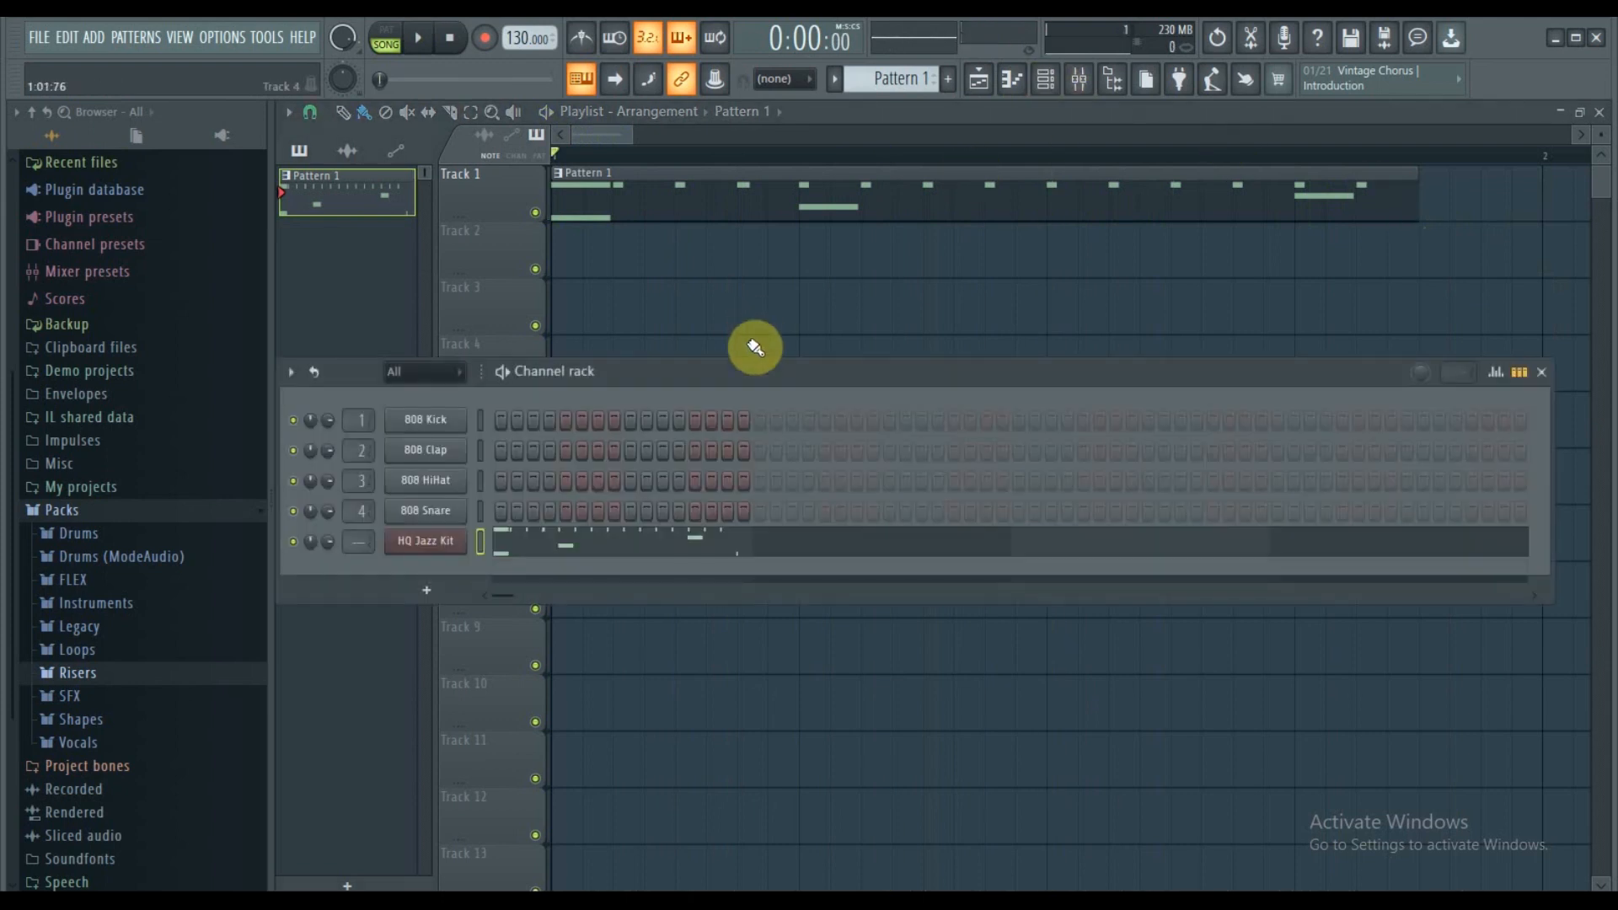
mouse_move(743, 374)
mouse_down()
mouse_move(696, 406)
mouse_move(763, 369)
mouse_up()
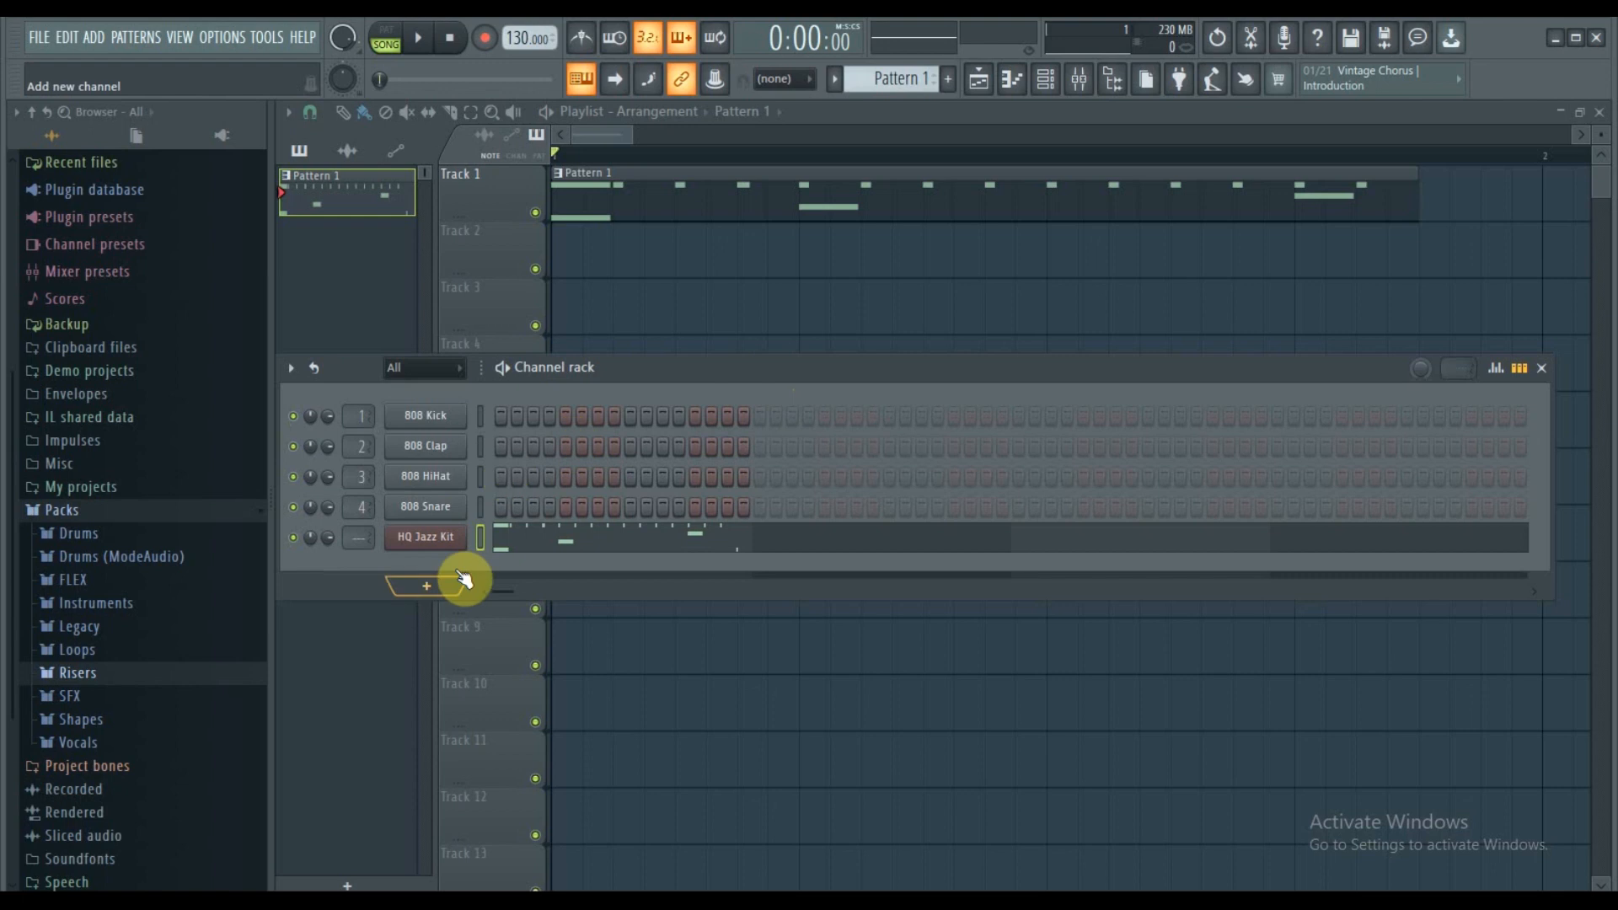
click(428, 588)
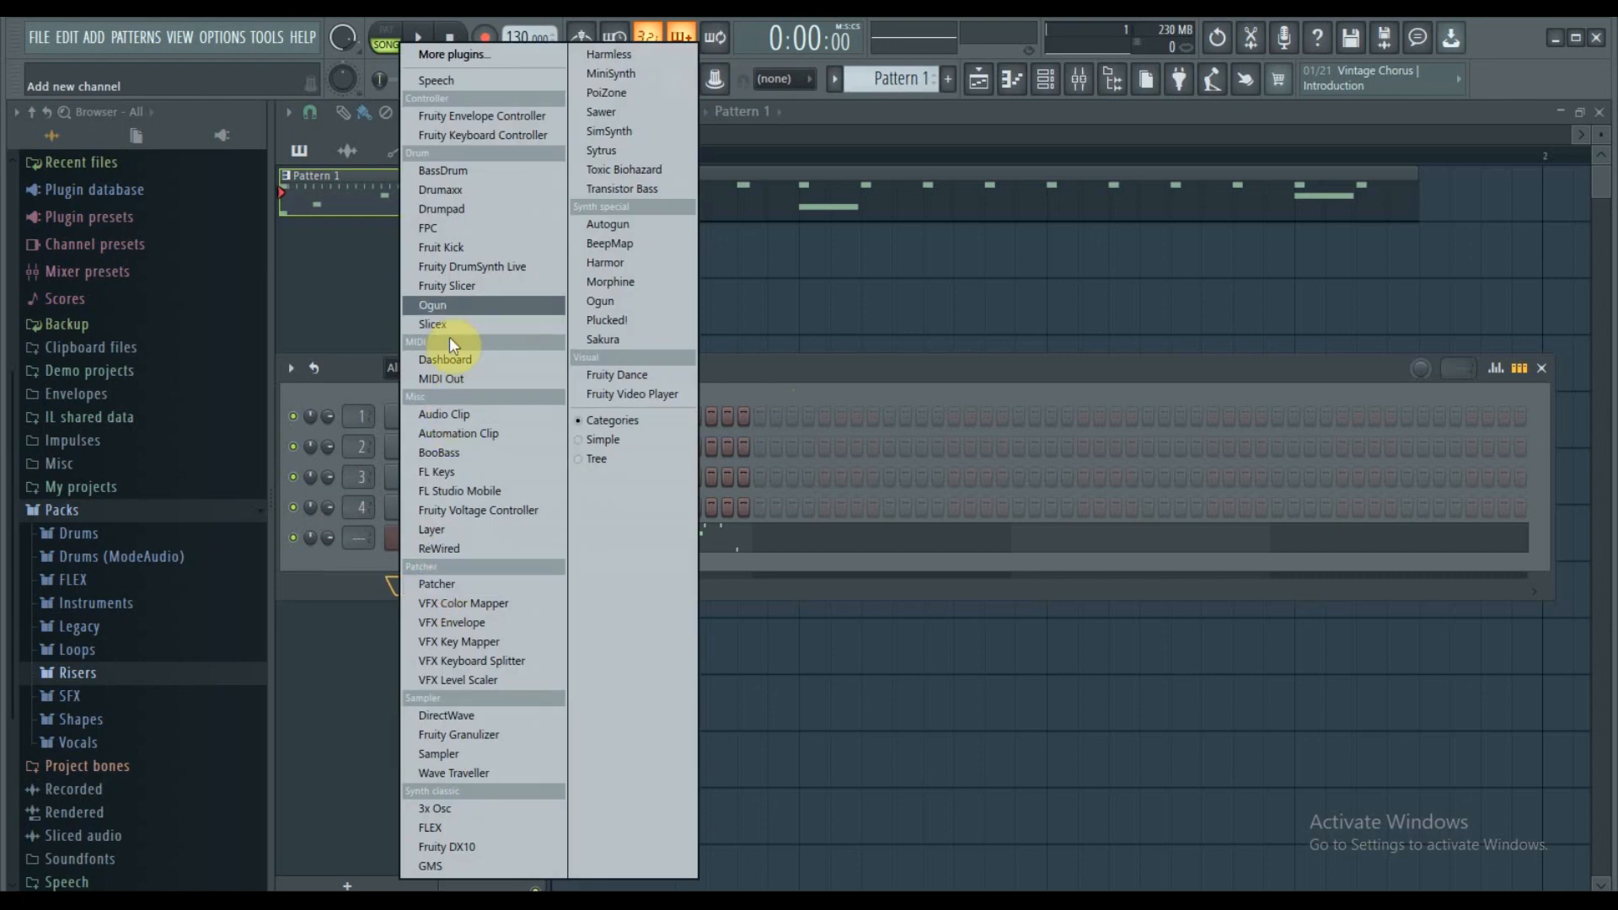
click(468, 229)
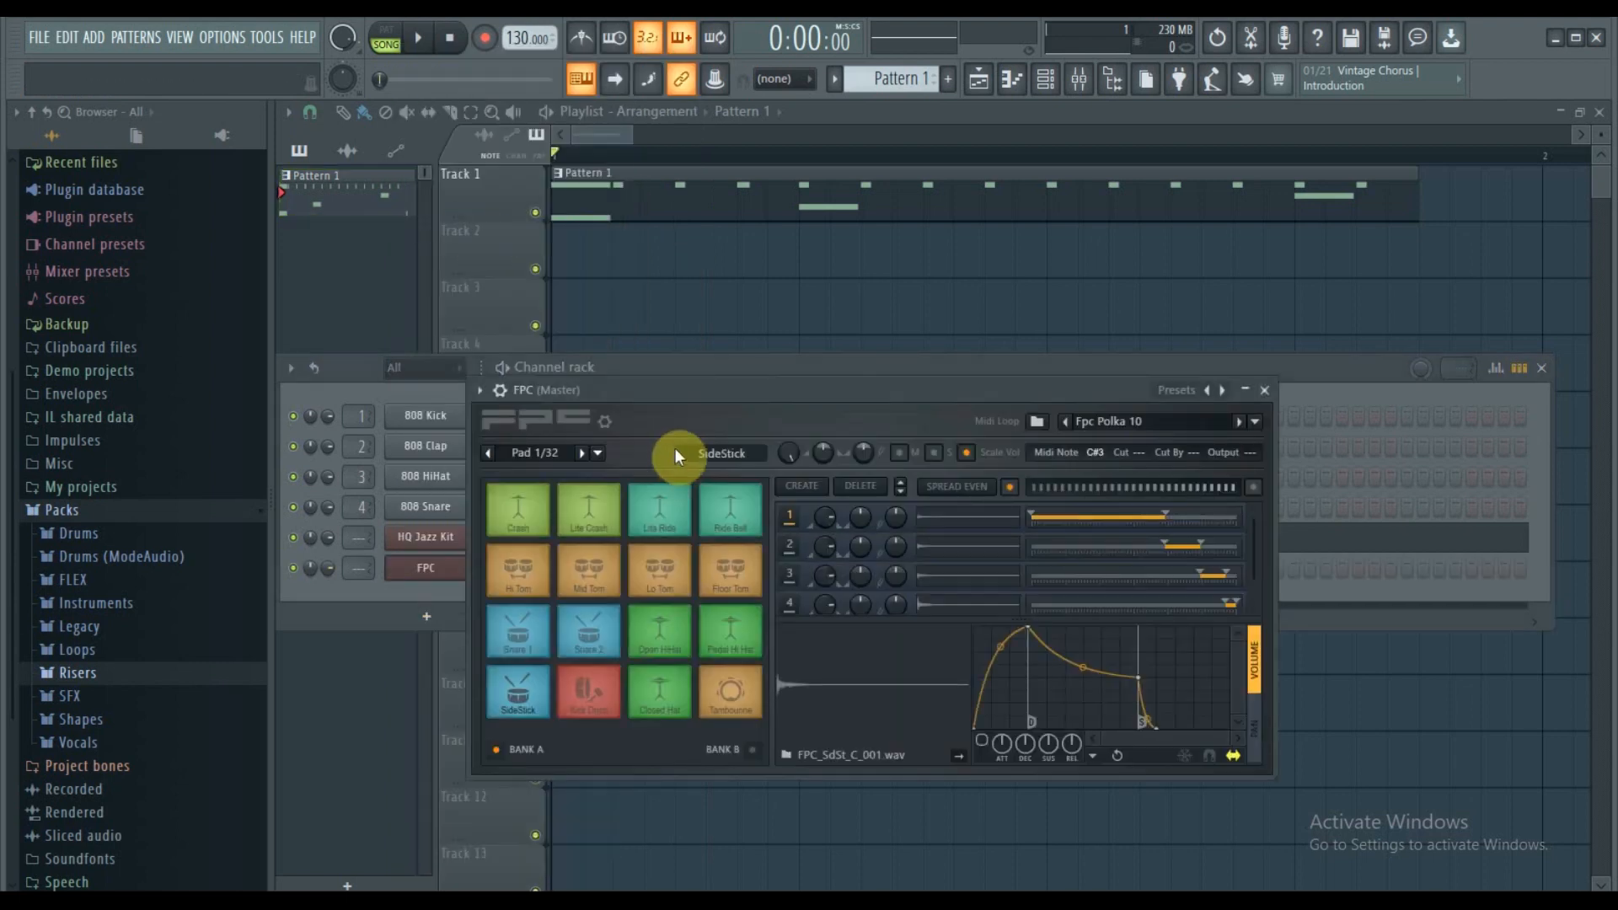
Step: Move the FPC window clear of the channel rack and mute the HQ Jazz Kit channel
drag(730, 388, 776, 522)
click(295, 538)
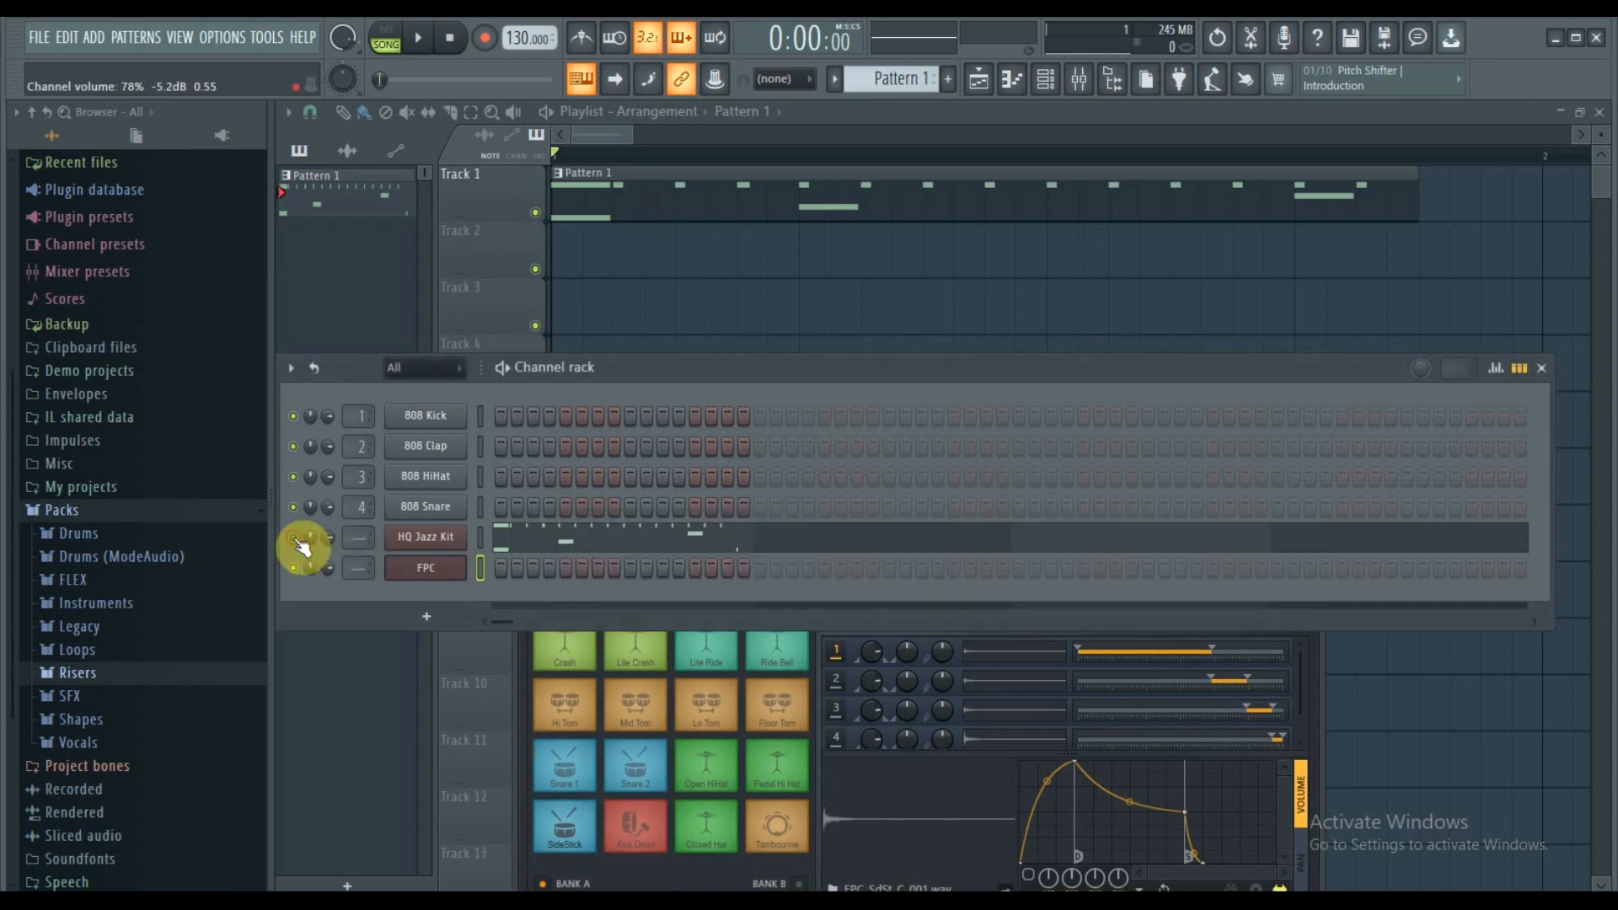
drag(723, 620, 906, 585)
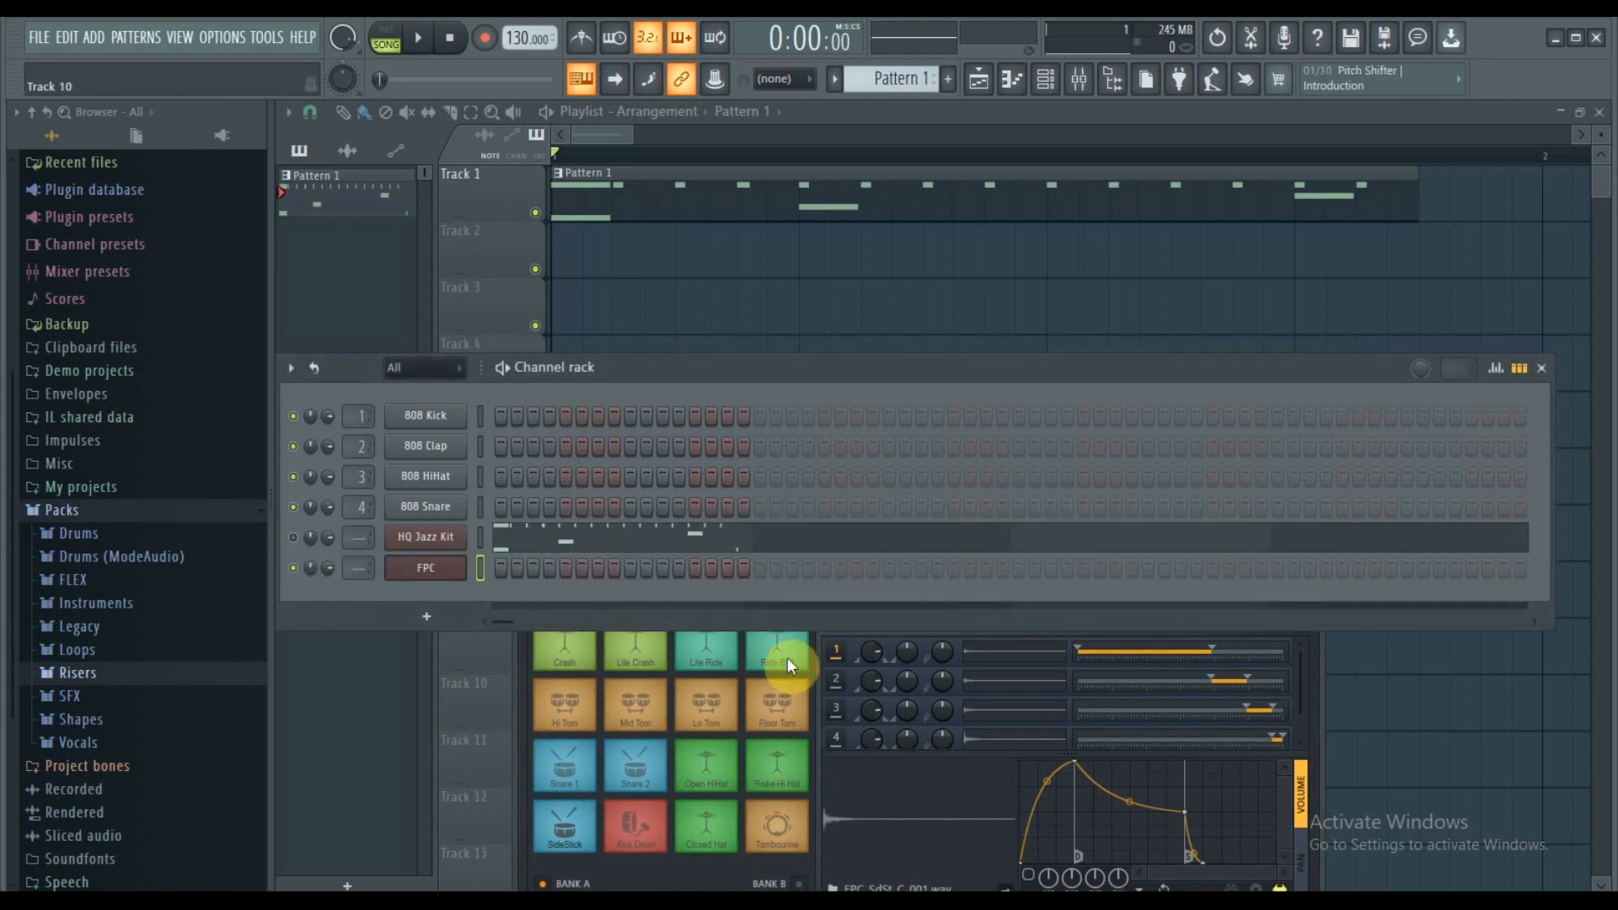
Step: Bring the FPC window to the front, make it taller and wider, and move it up over the playlist
click(945, 779)
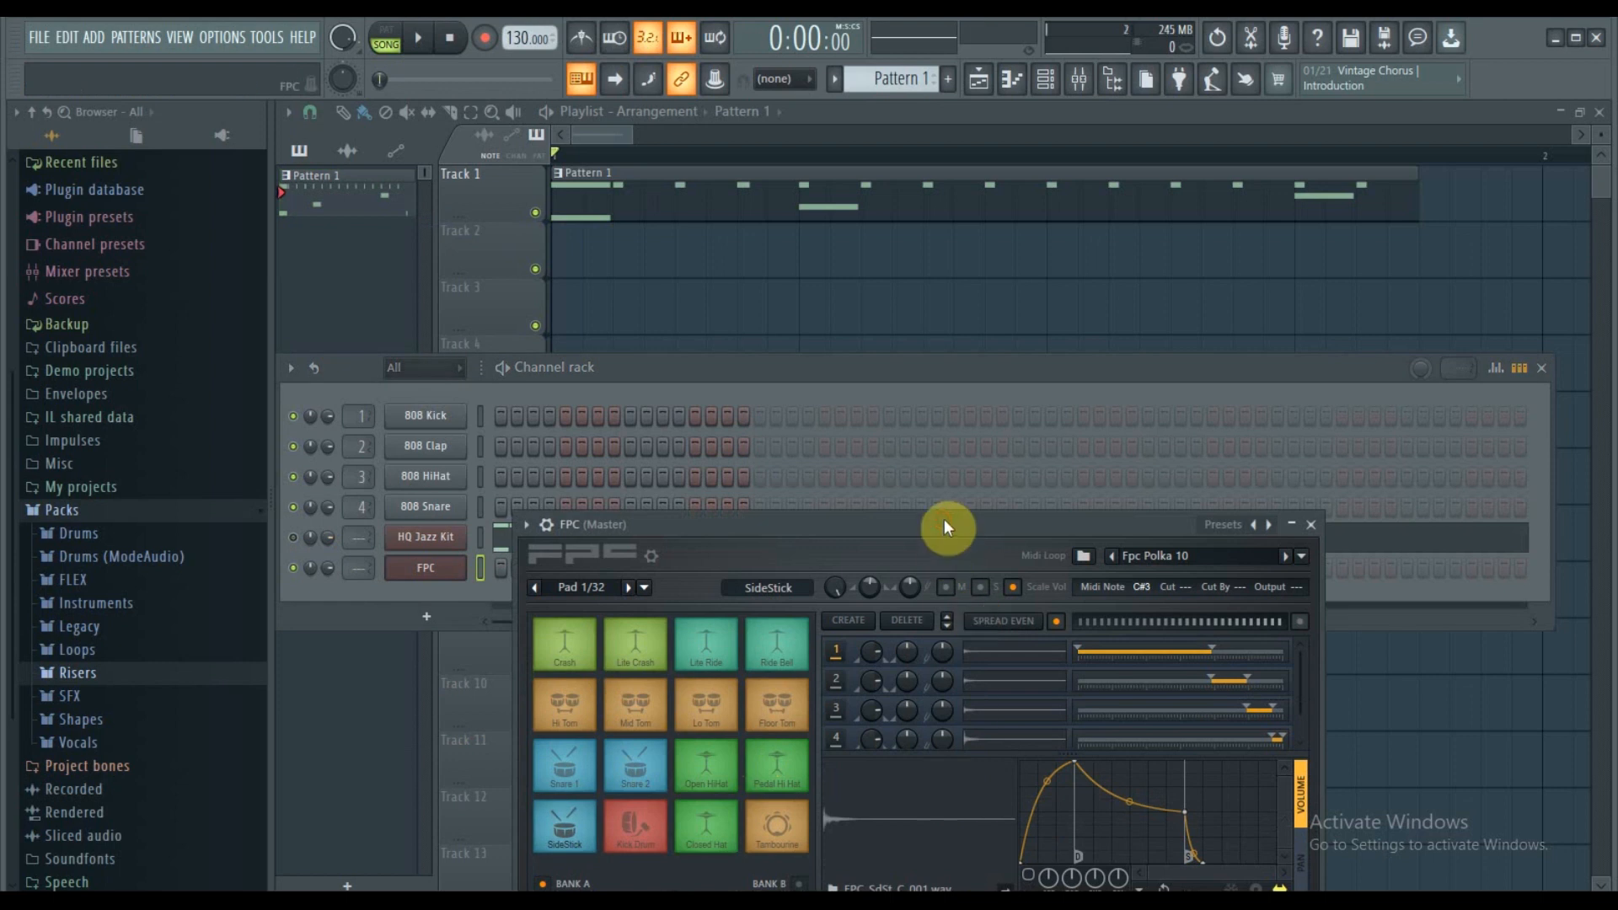
drag(944, 519, 852, 277)
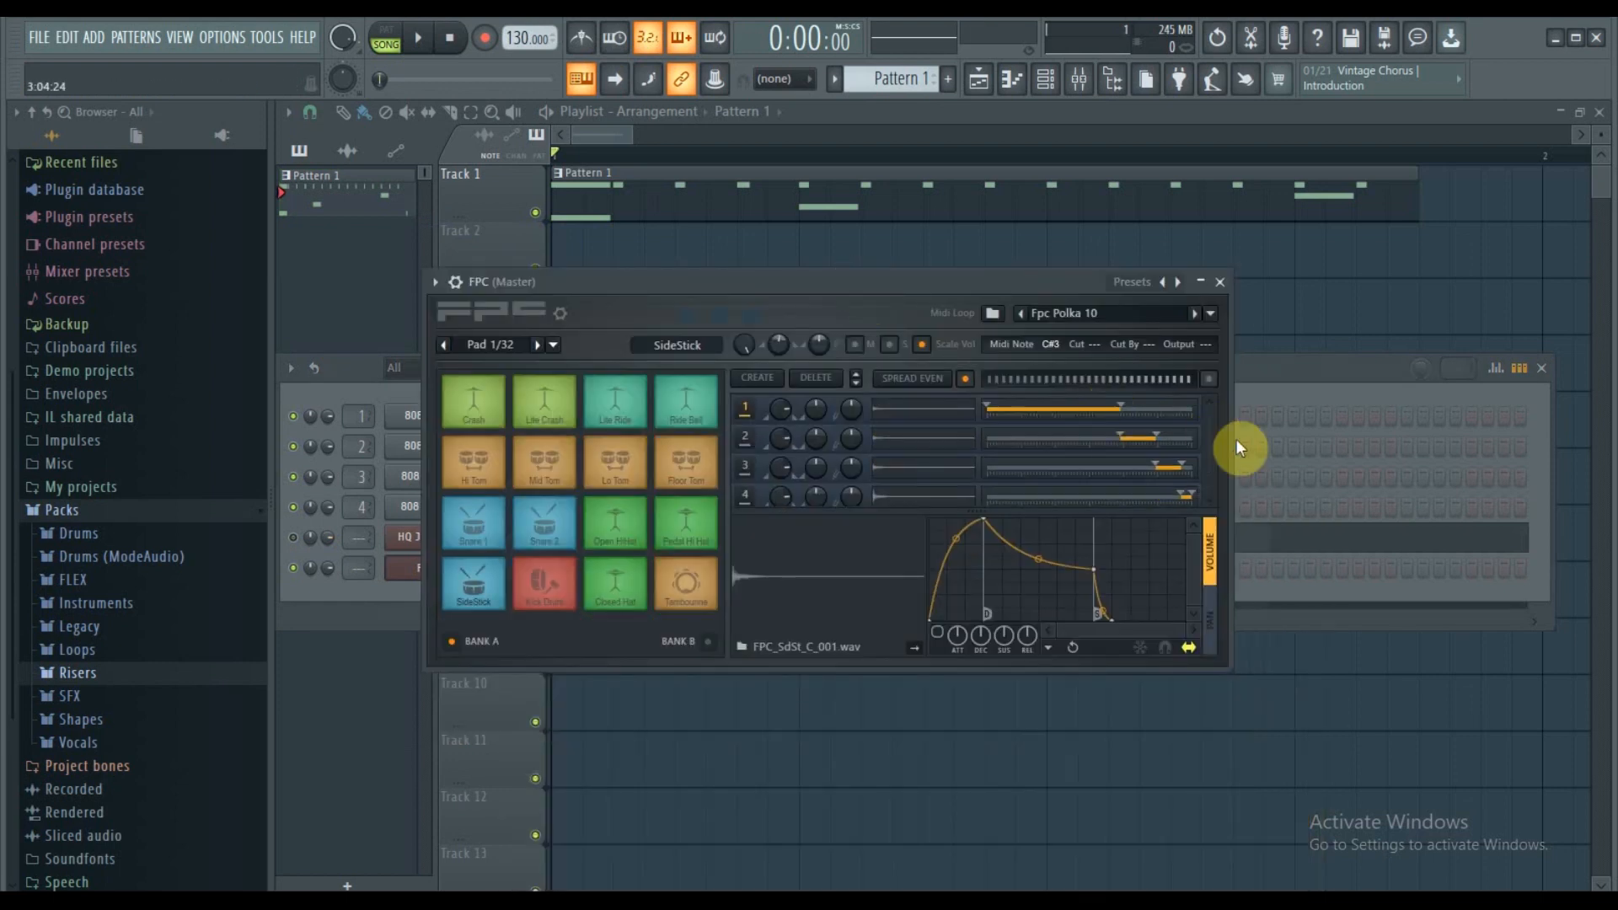
drag(950, 662, 957, 765)
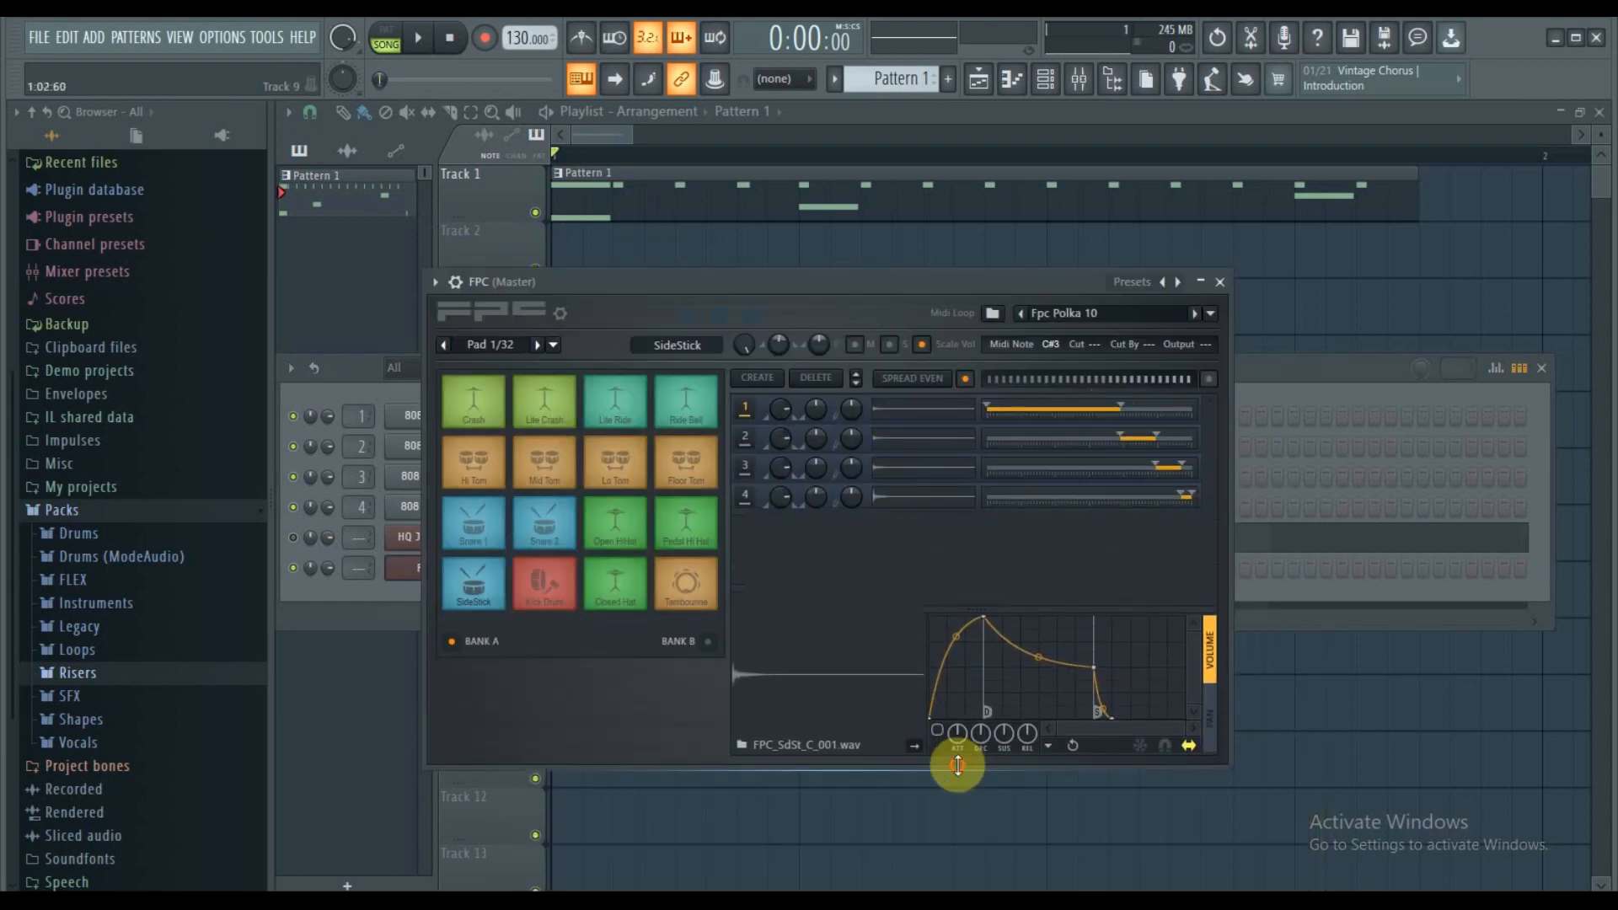
drag(1231, 516, 1303, 517)
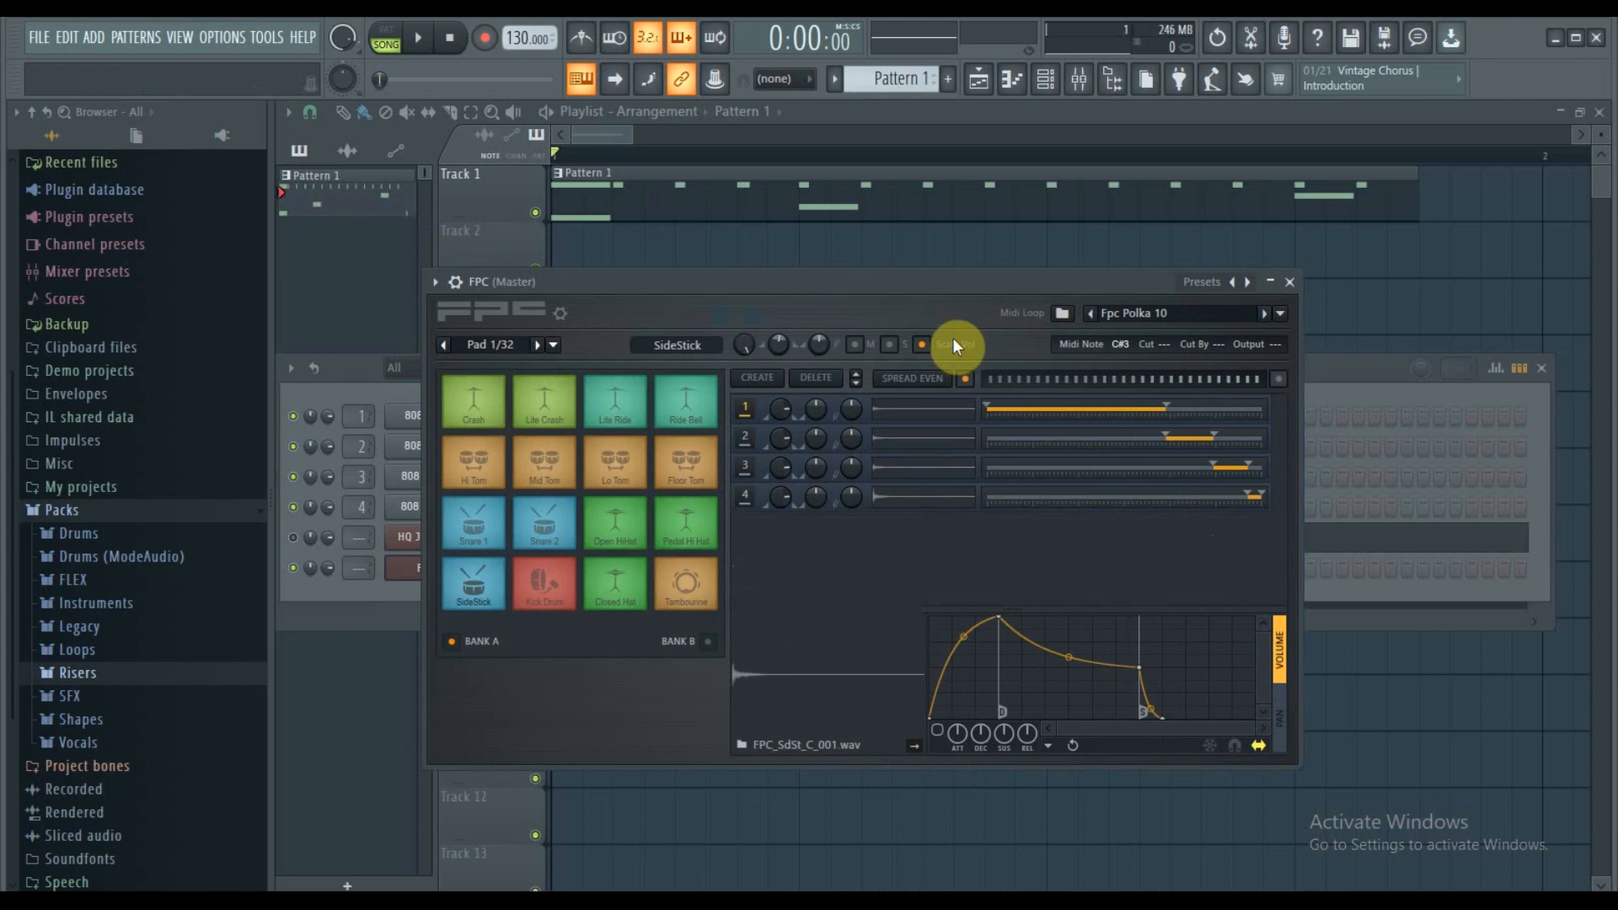
drag(939, 273, 915, 217)
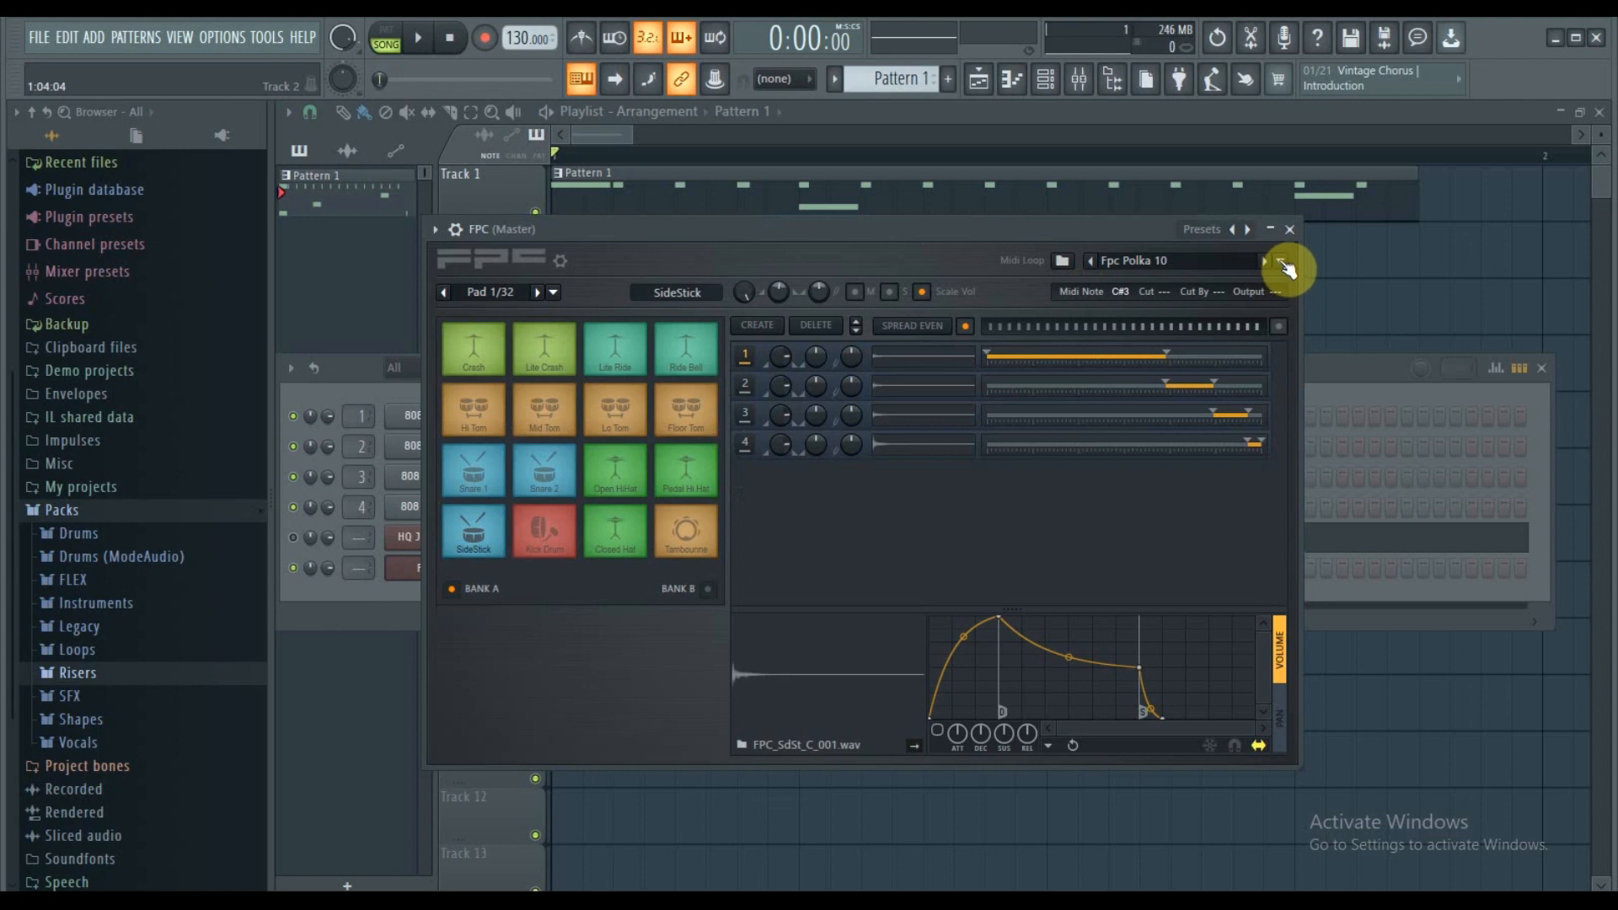
Step: Load the acoustic HQ Funk Kit preset into the FPC channel
click(1246, 228)
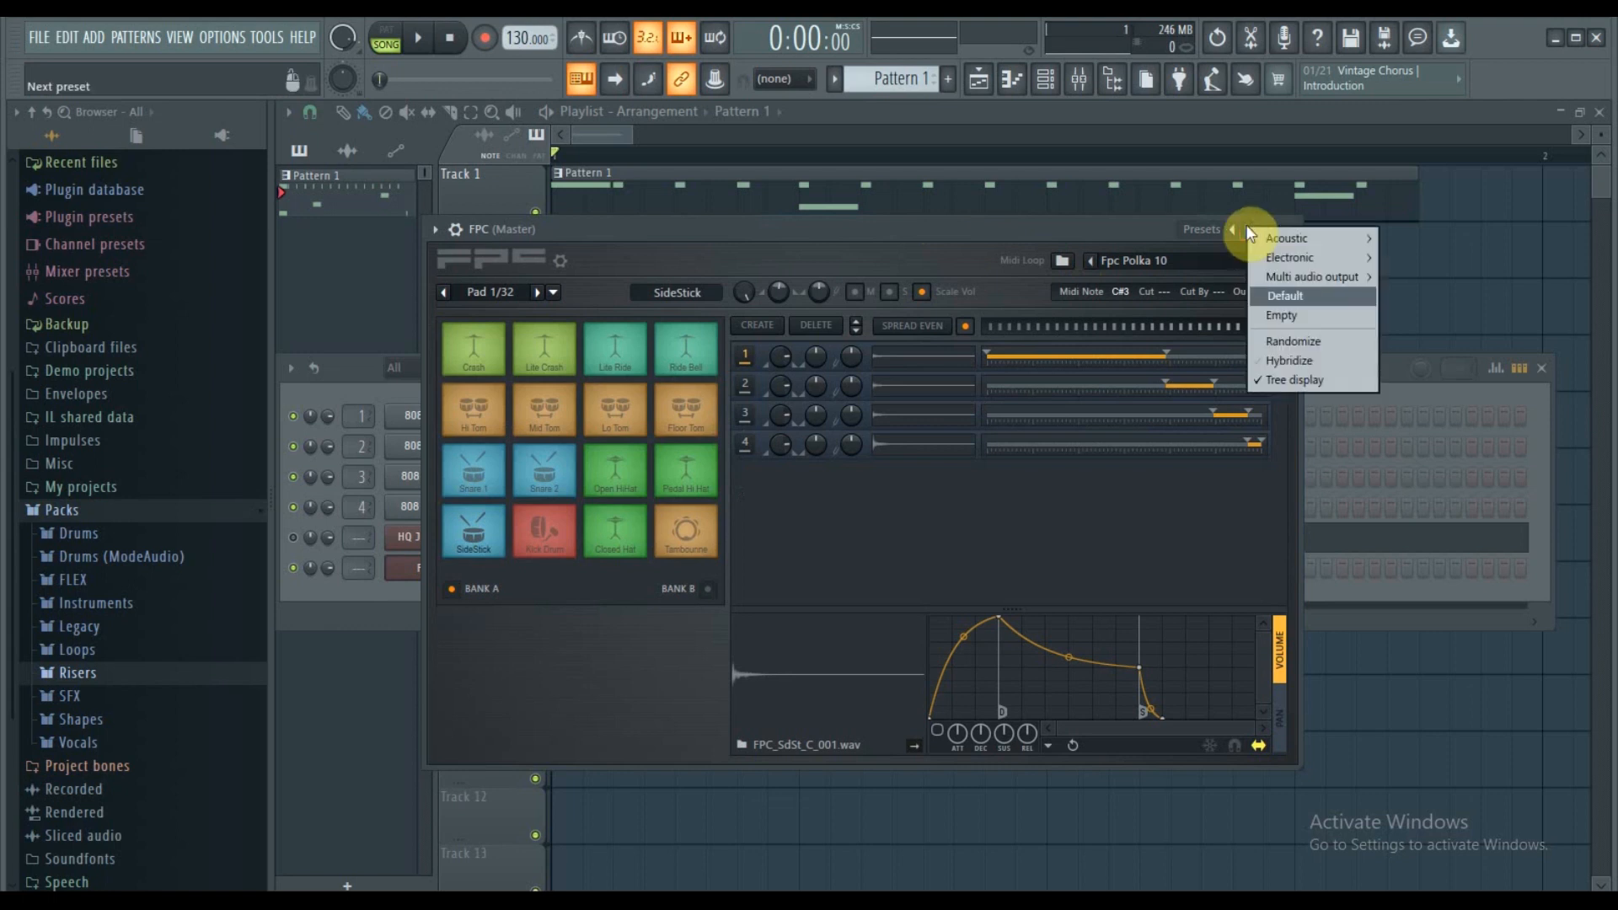
mouse_move(1275, 239)
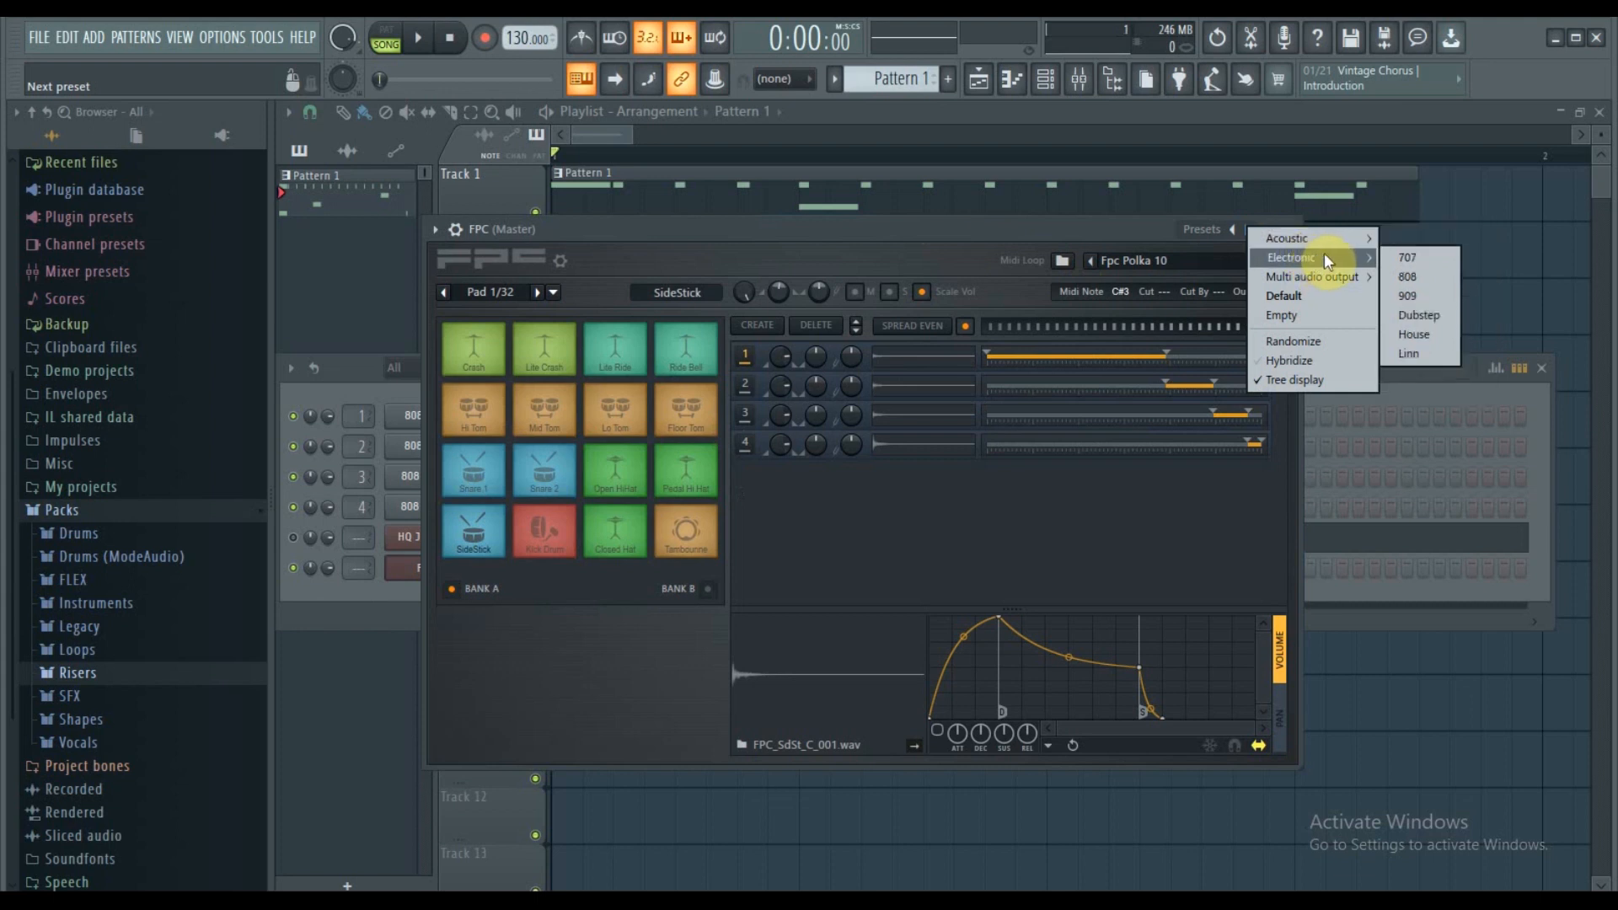
mouse_move(1359, 241)
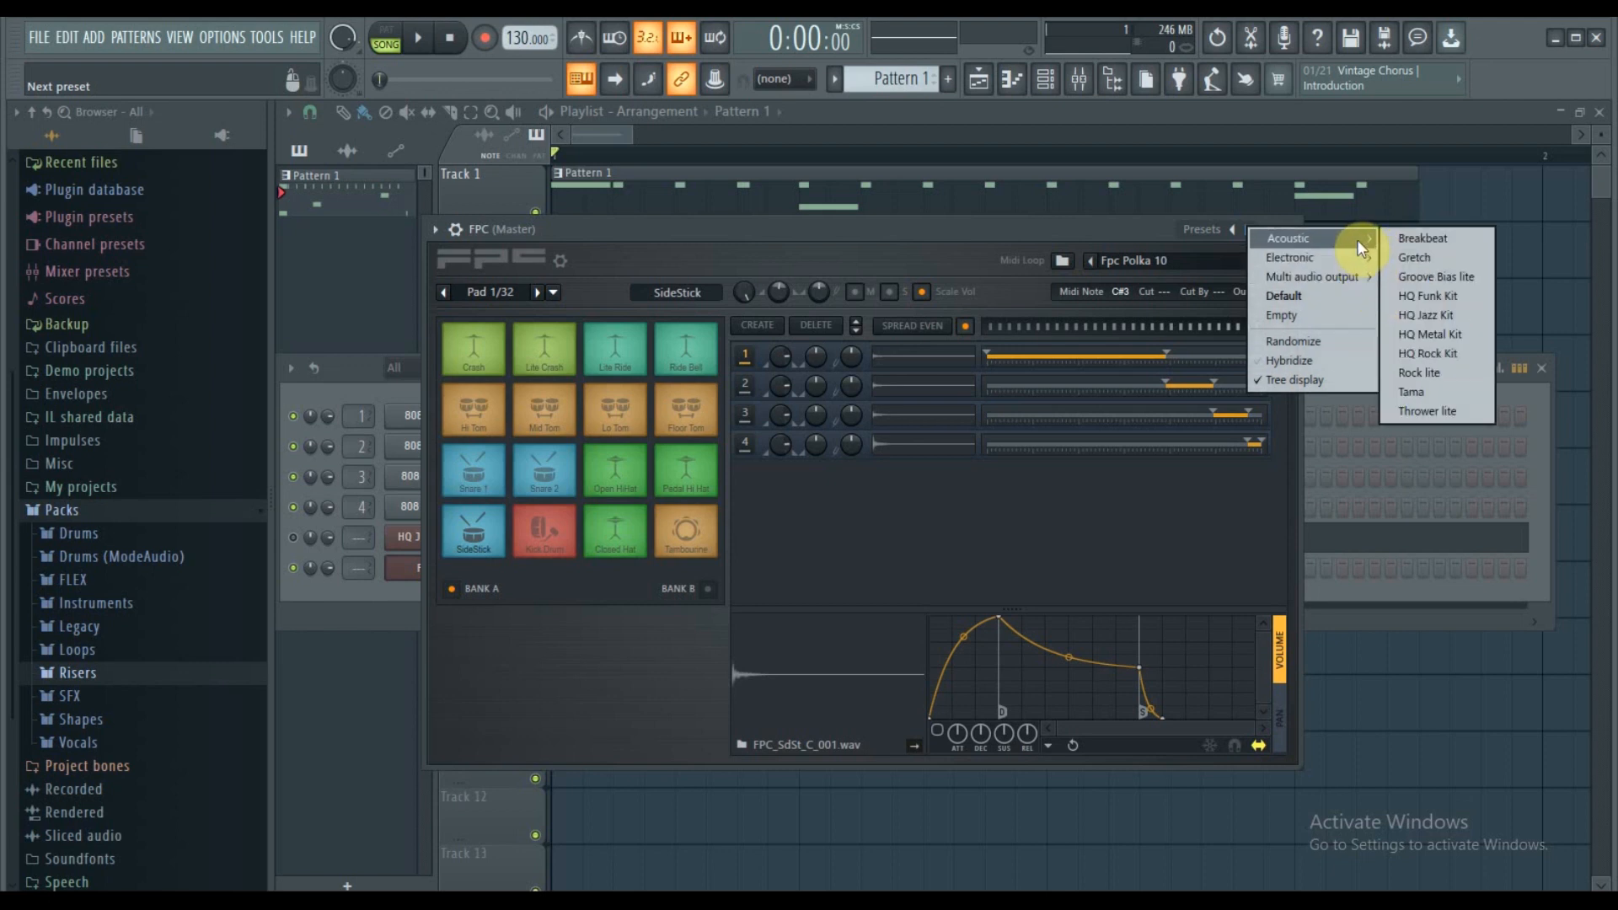
click(1429, 297)
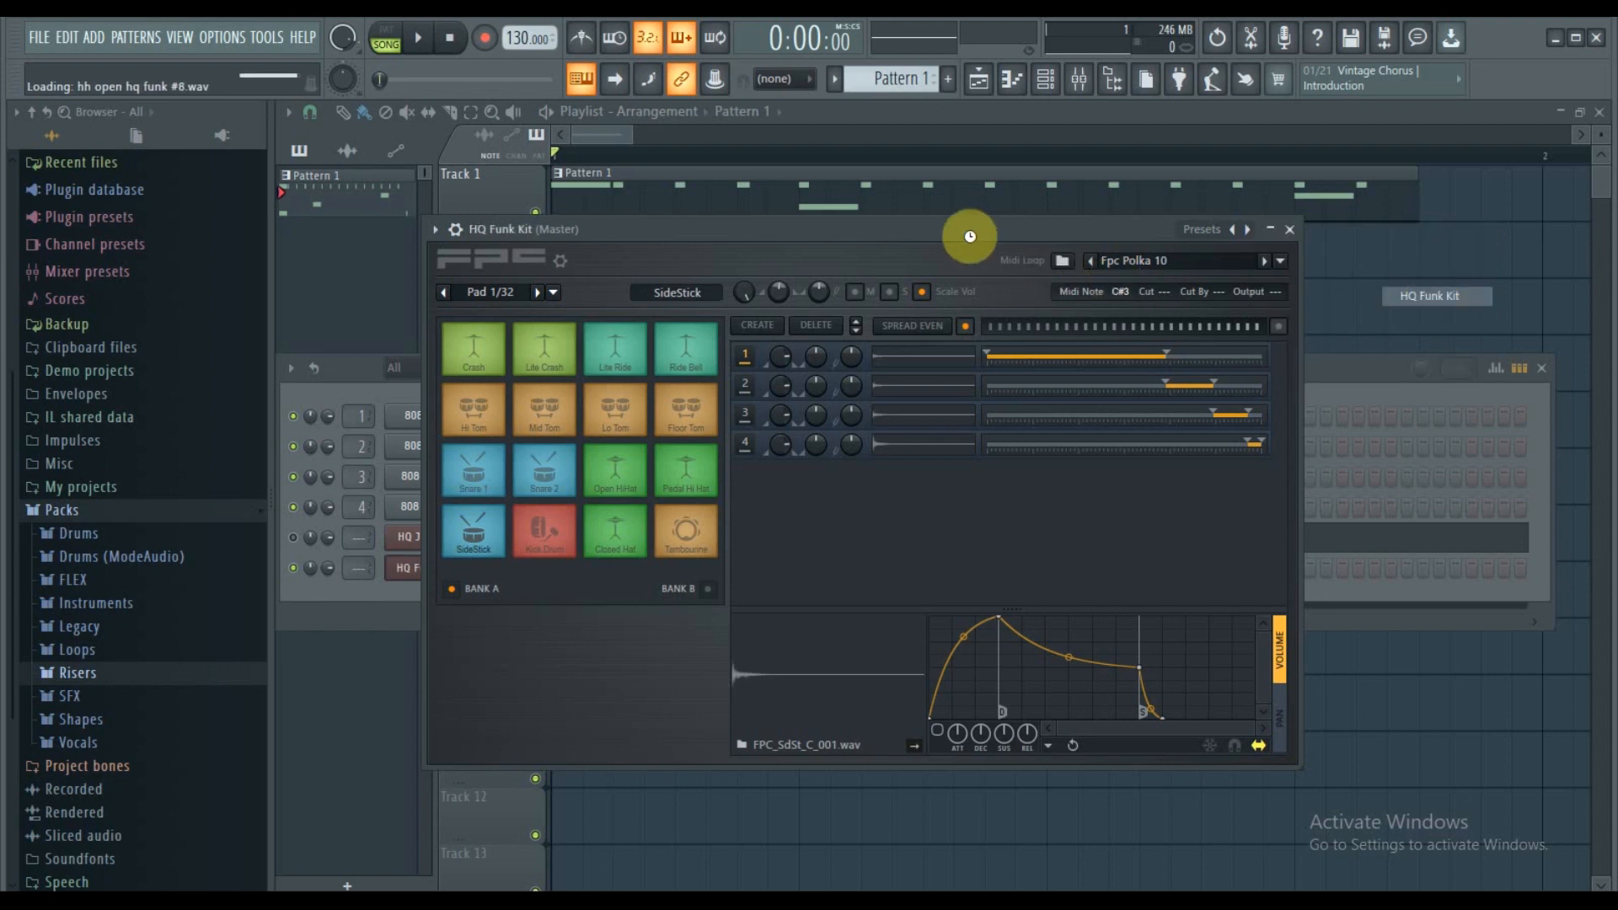
mouse_move(957, 235)
mouse_down()
mouse_move(984, 226)
mouse_move(998, 266)
mouse_move(981, 254)
mouse_up()
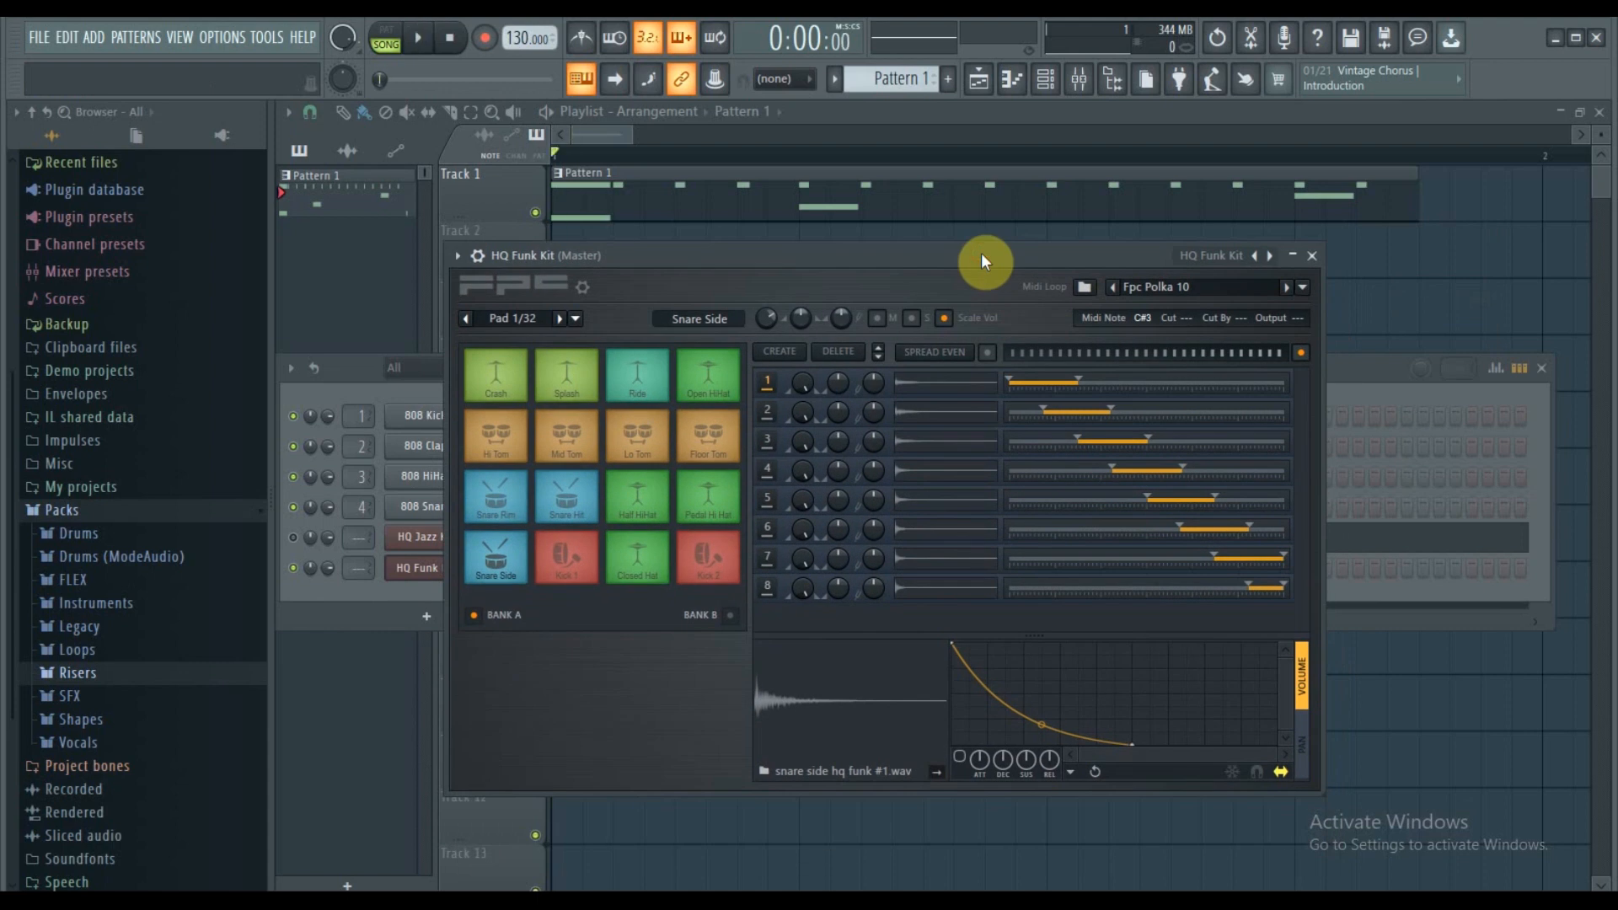
Step: Load the fpc_funkshuffle_01 MIDI loop from the Funk Loops category into the HQ Funk Kit
click(1303, 289)
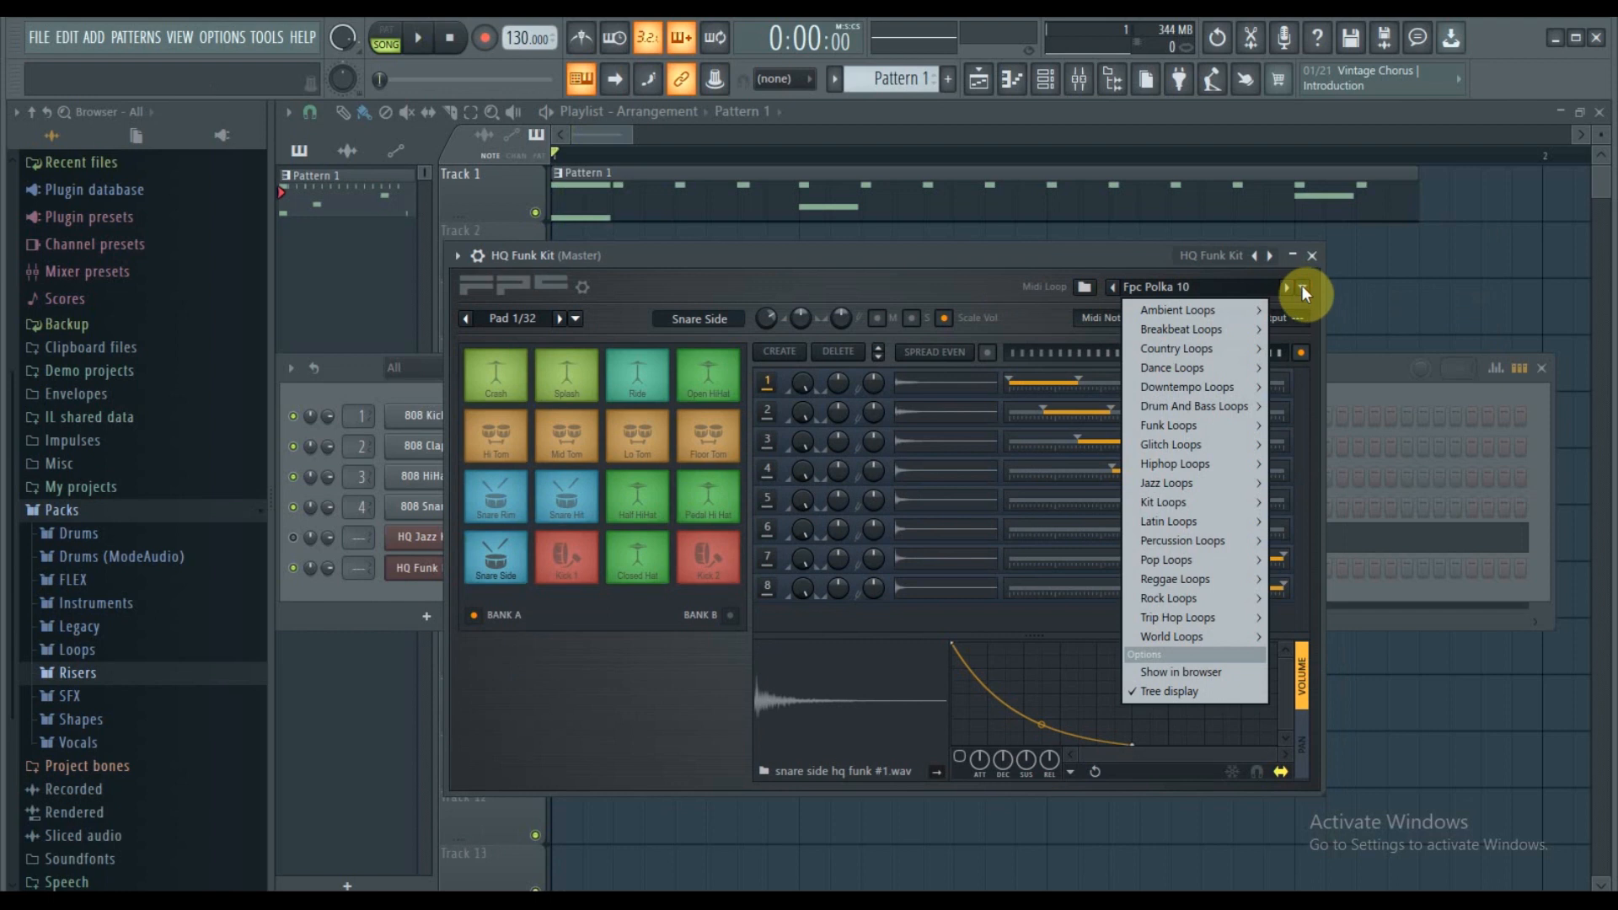
mouse_move(1238, 312)
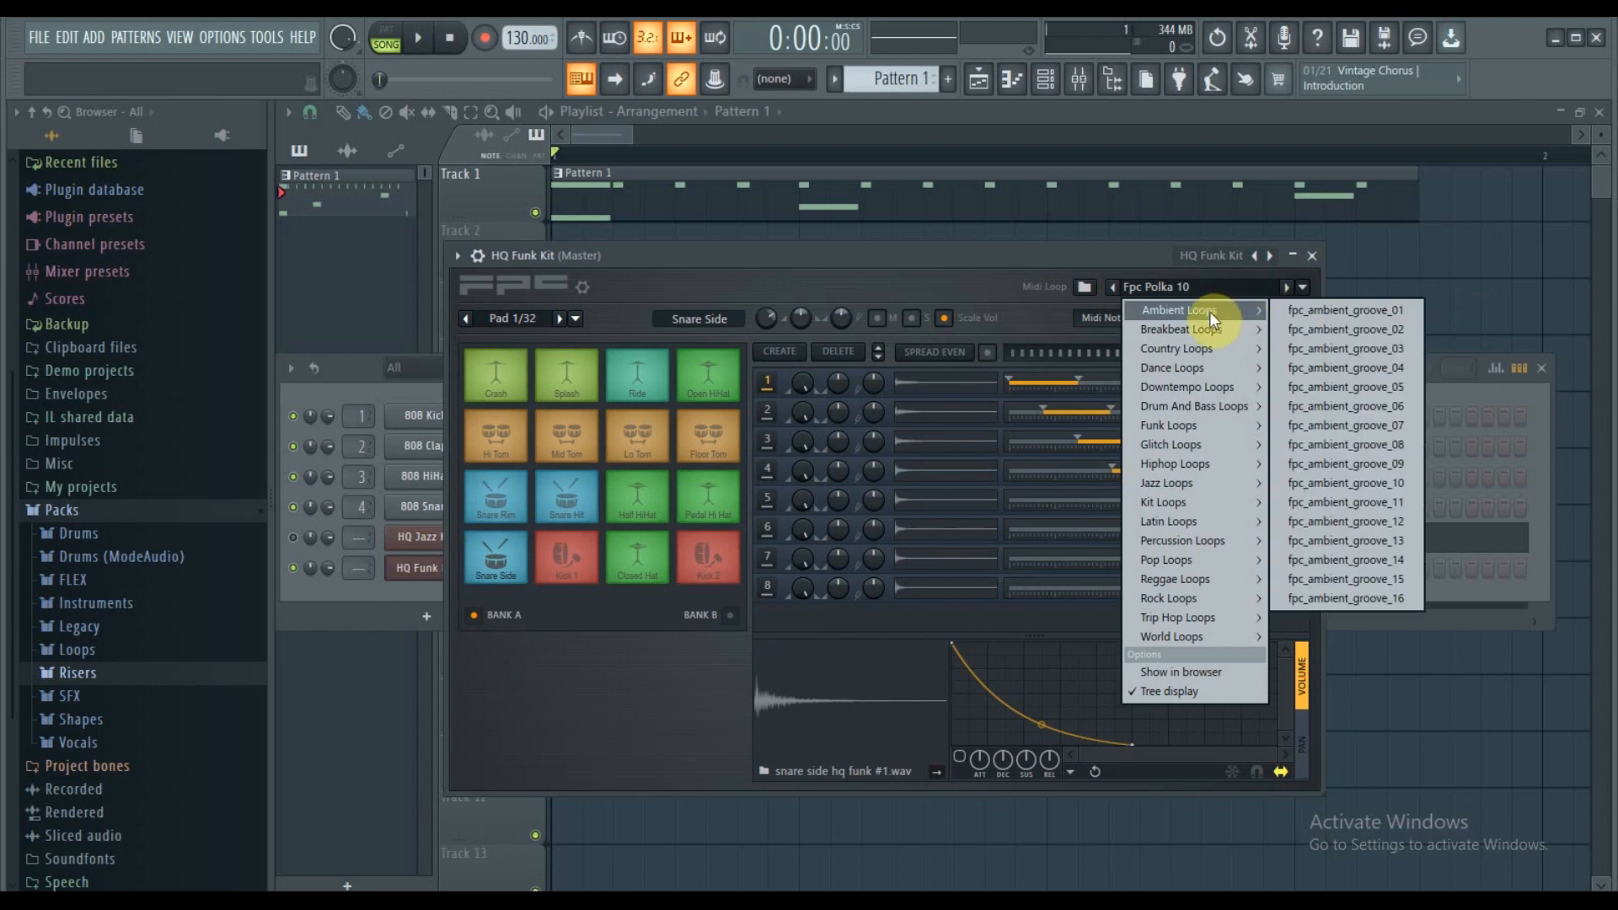
mouse_move(1166, 328)
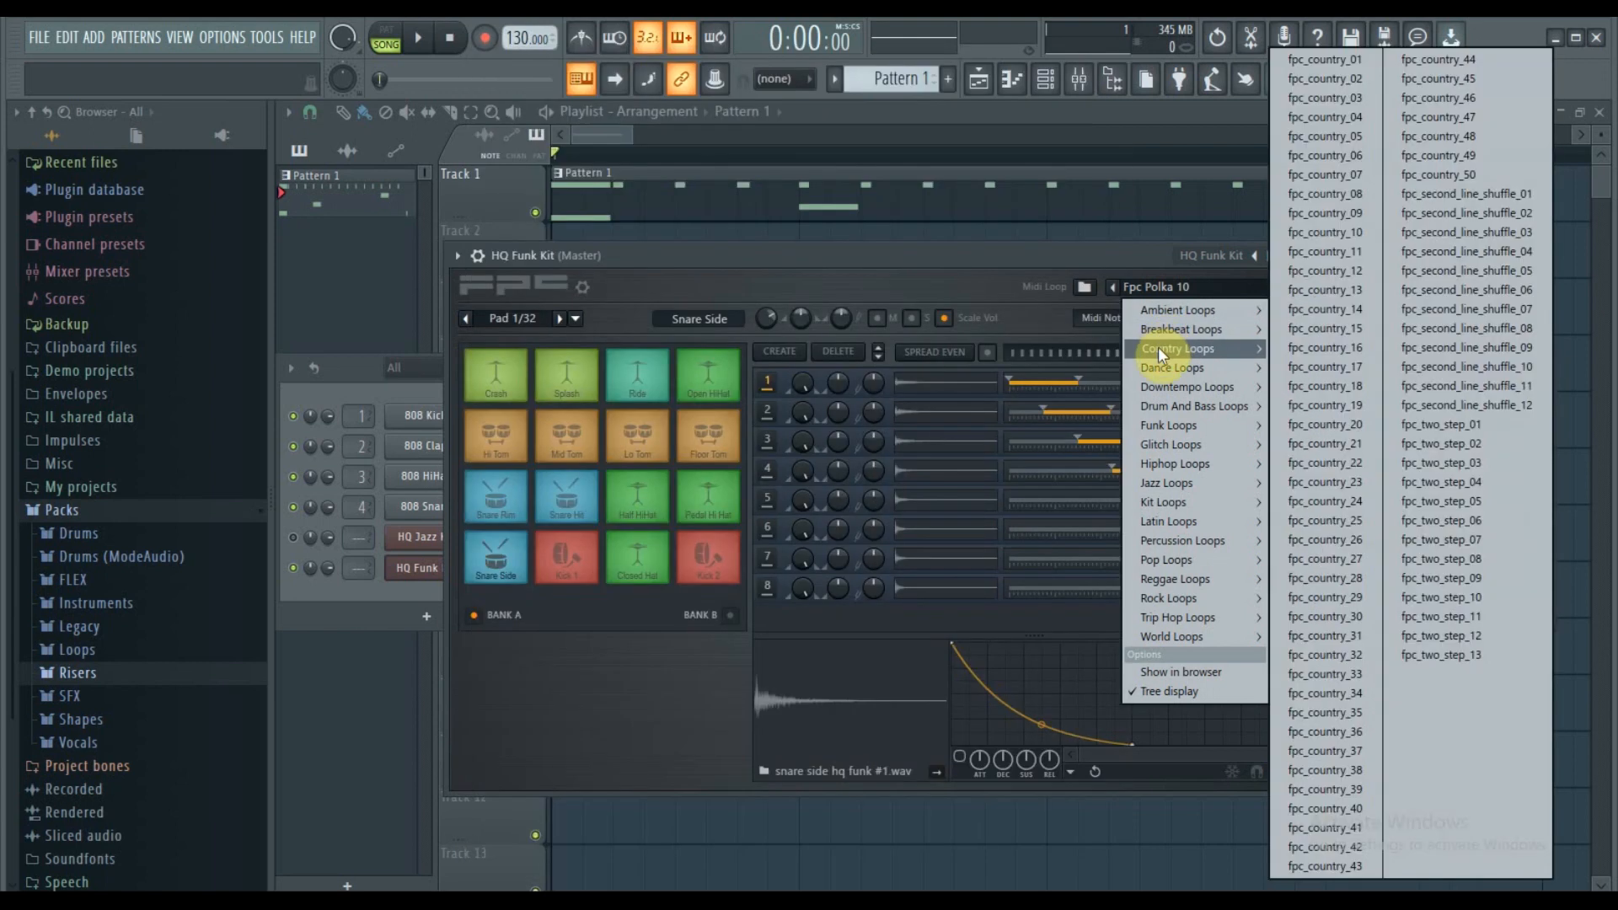
mouse_move(1172, 369)
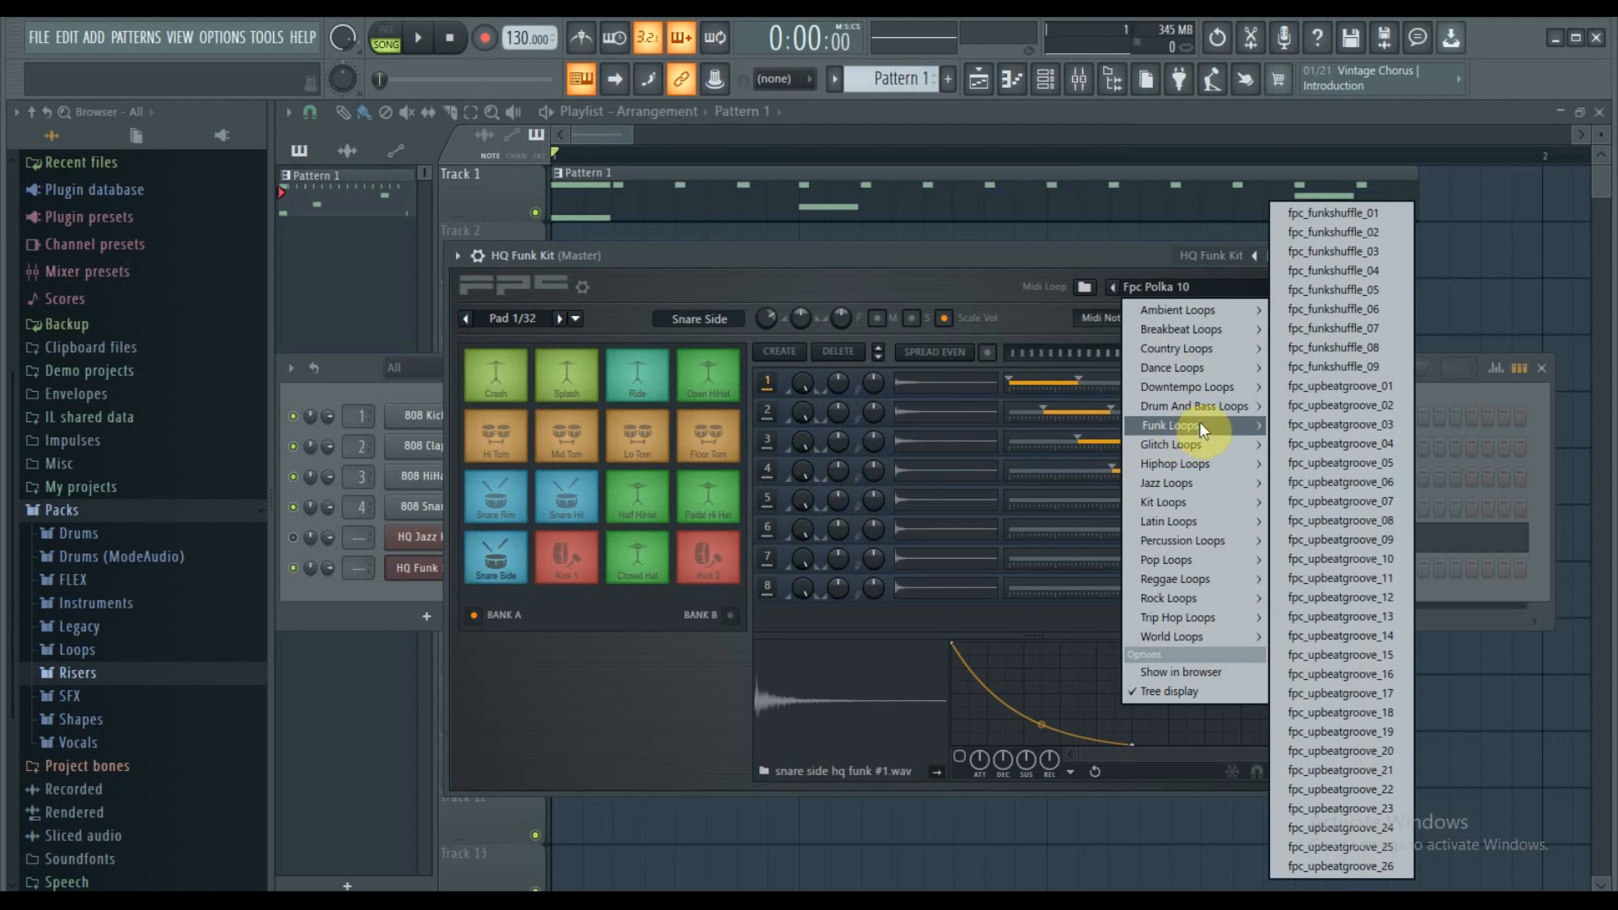
click(1296, 219)
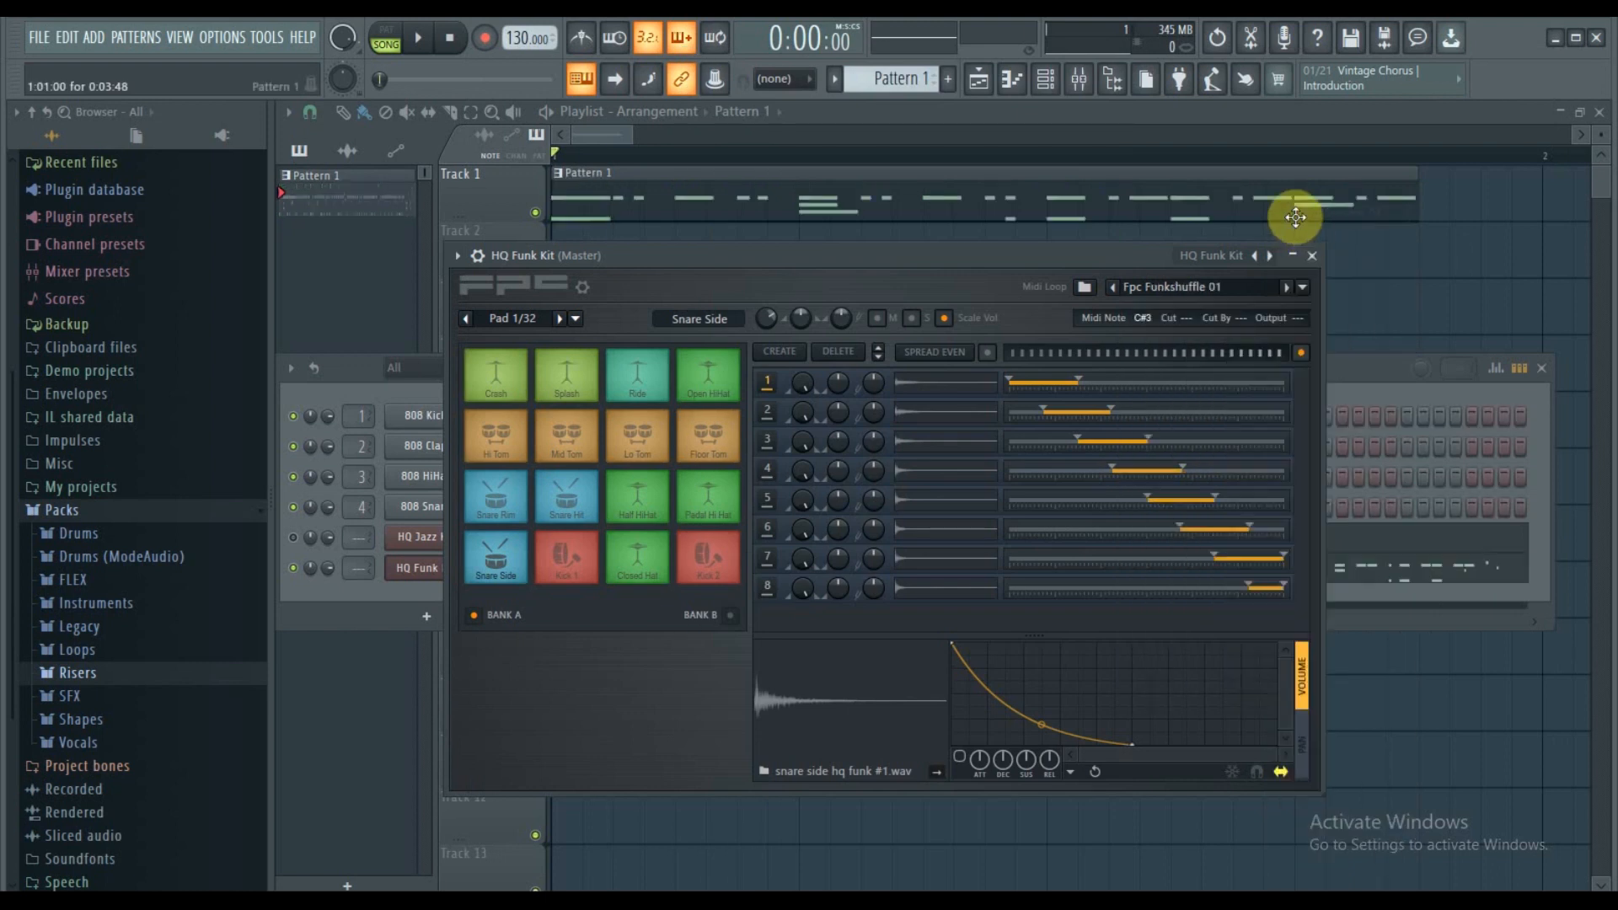
Step: Play the song with the funk shuffle loop, bring the channel rack forward, reopen the HQ Funk Kit window and stop playback
key(space)
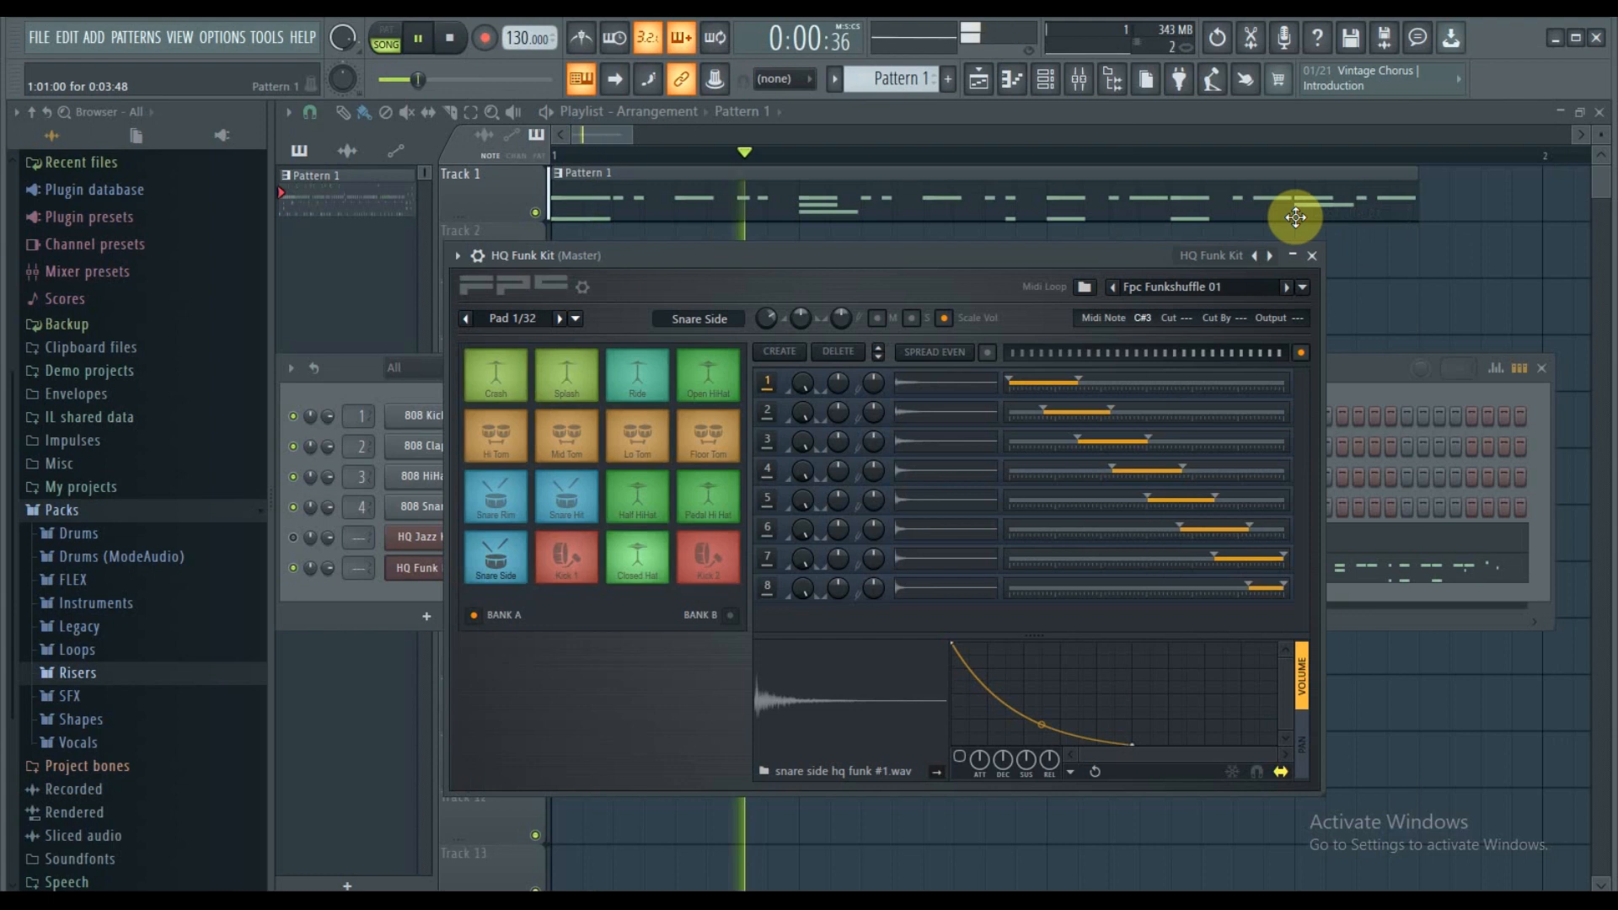
click(1063, 79)
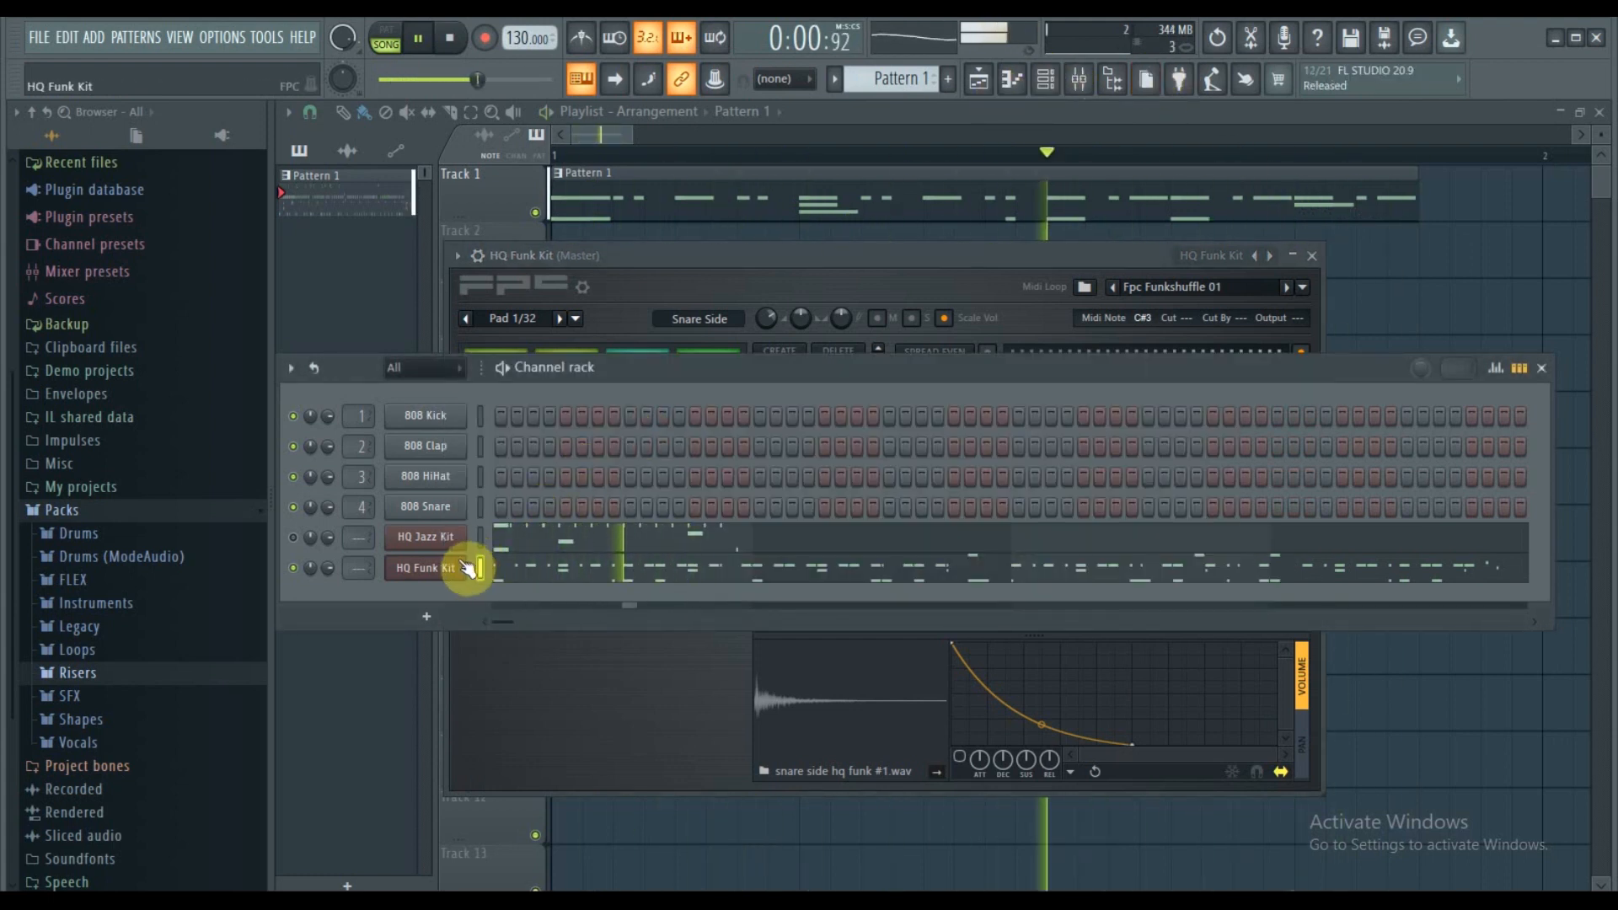
click(438, 575)
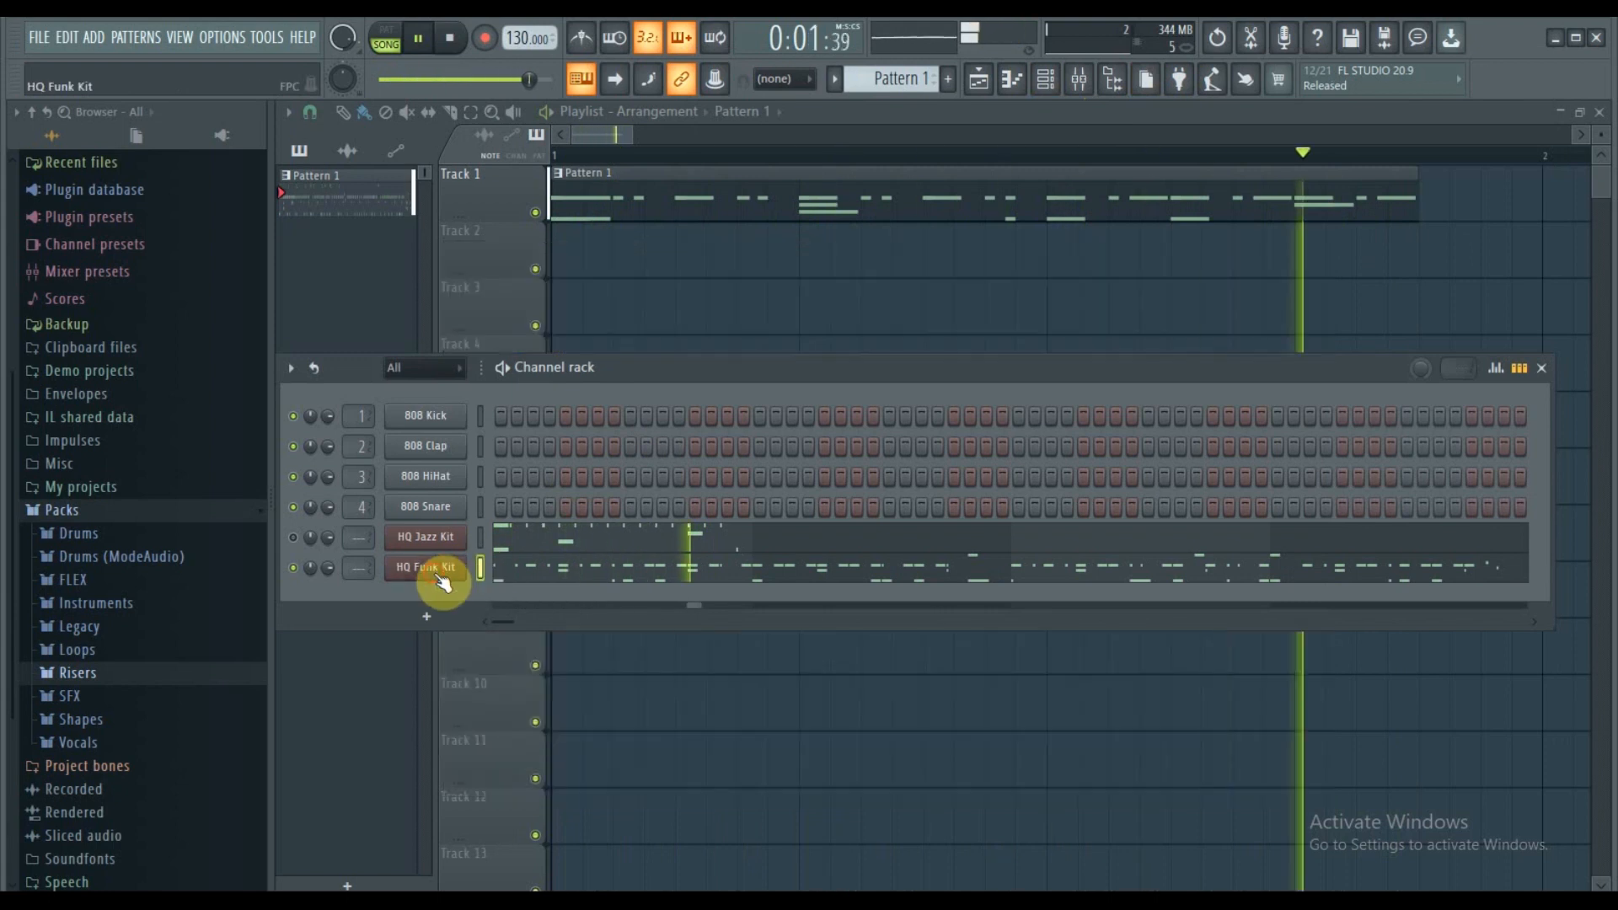
click(440, 576)
key(space)
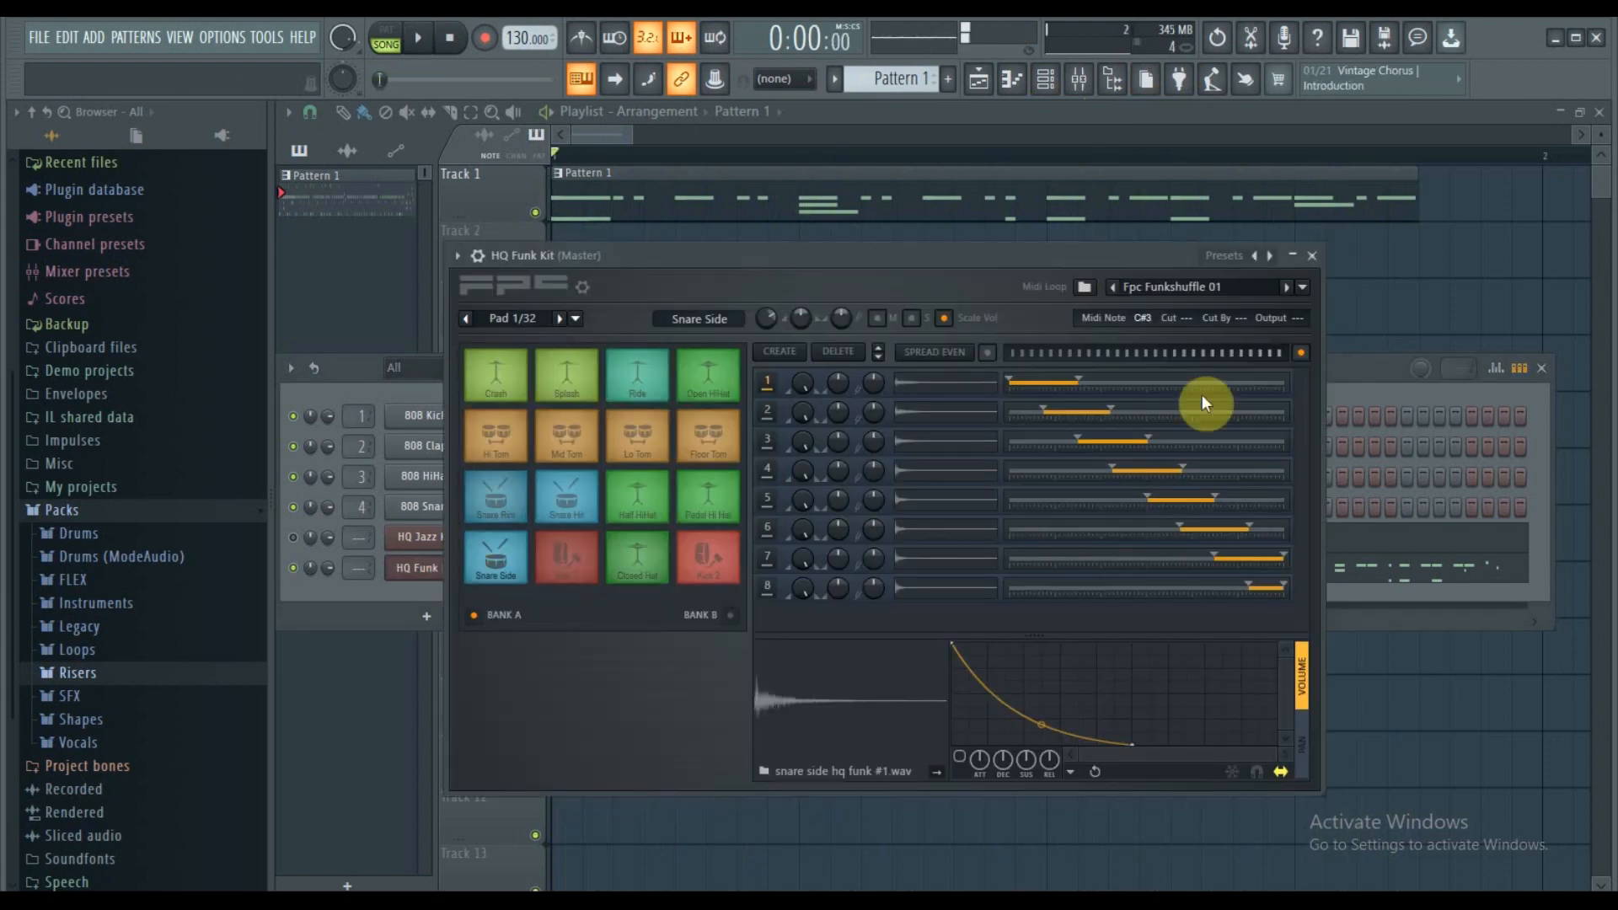
Step: Load the fpc_reggae2_01 MIDI loop from the Reggae Loops category into the HQ Funk Kit and play it
click(1302, 287)
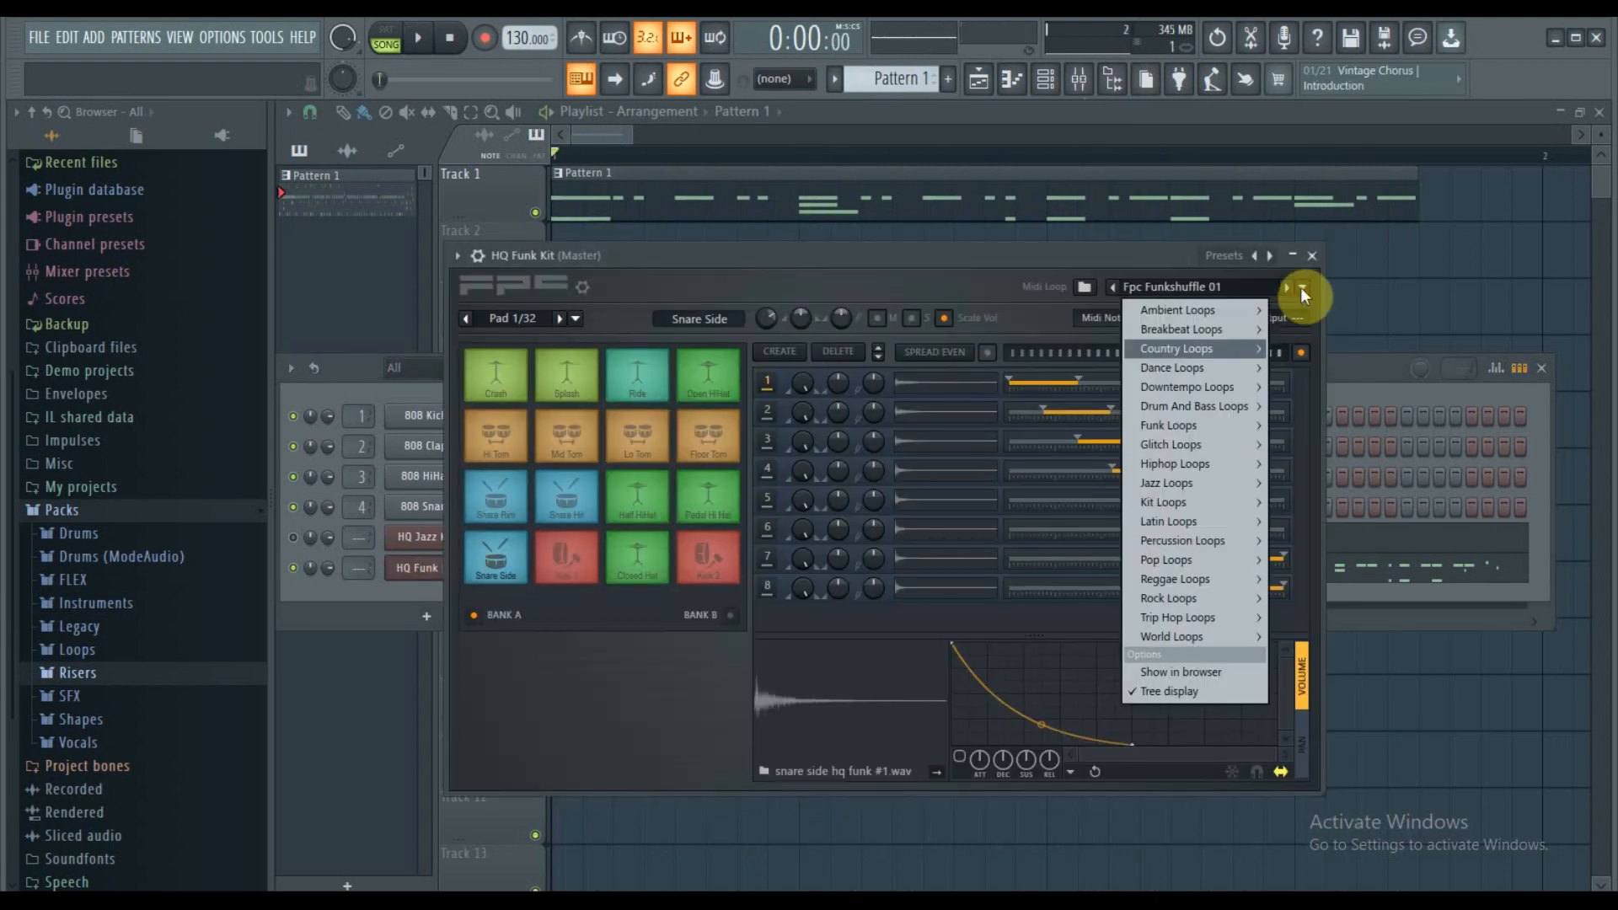
mouse_move(1191, 422)
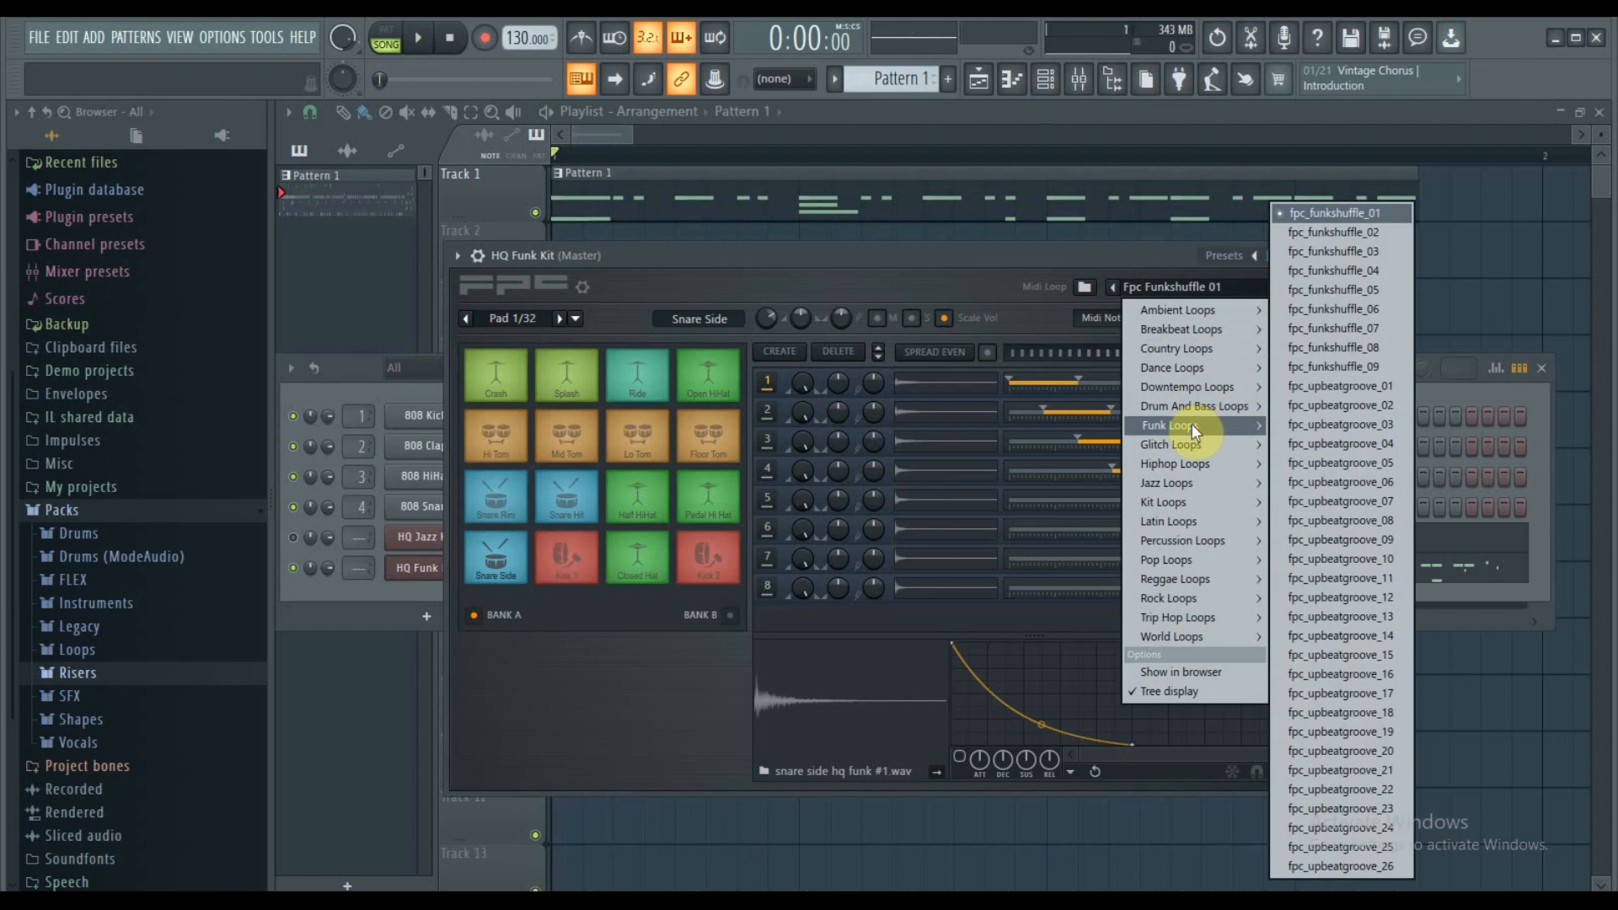
mouse_move(1234, 576)
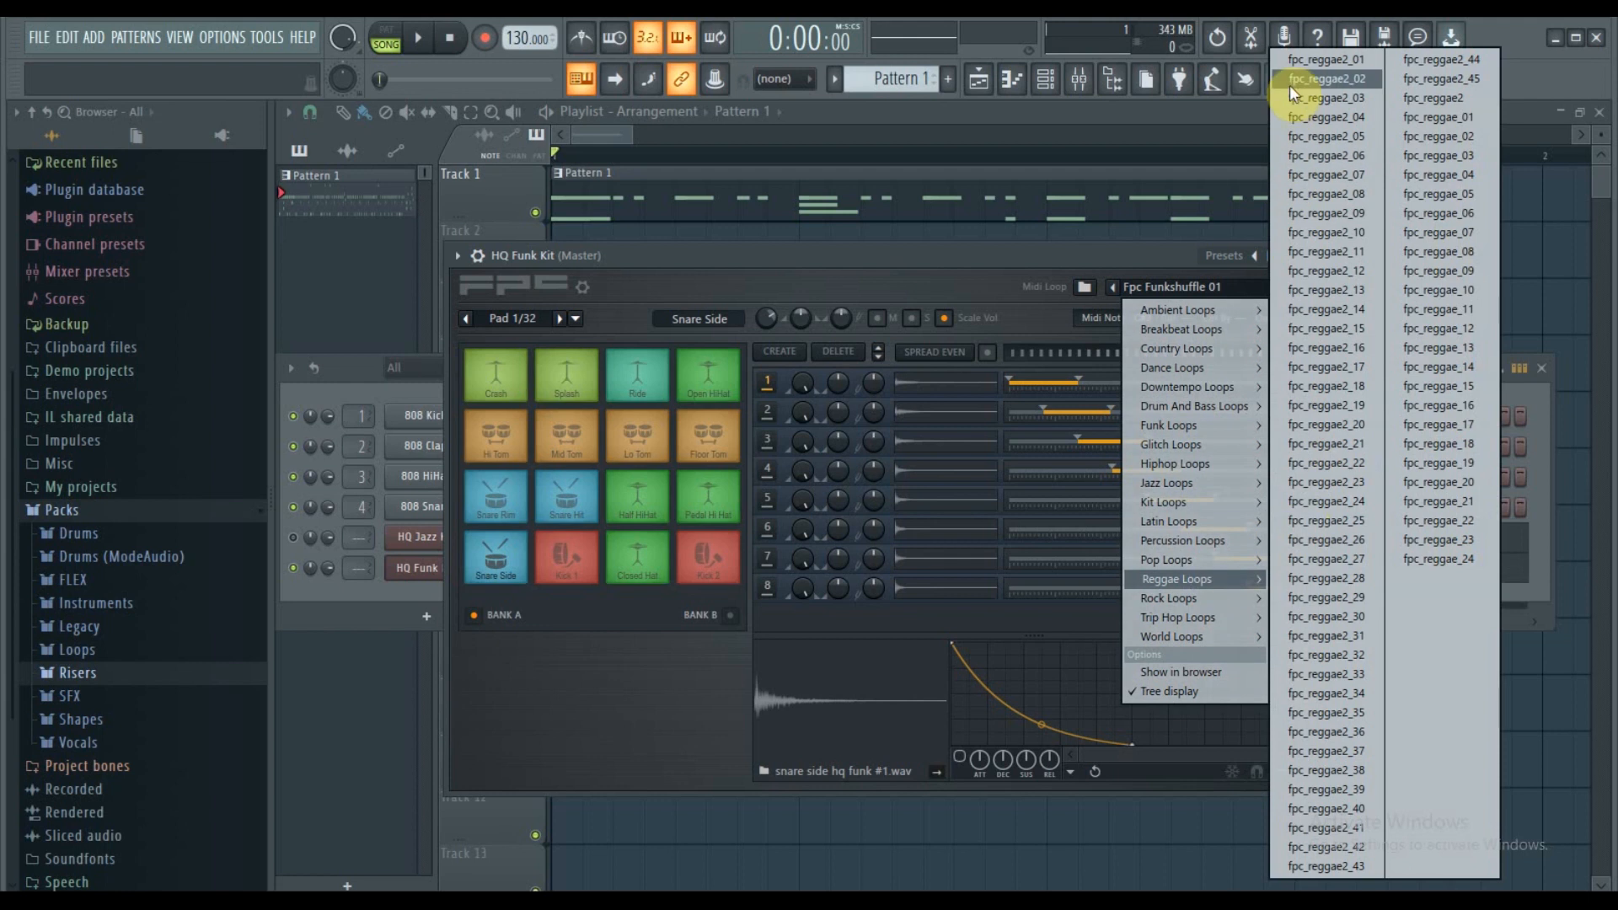
click(1301, 62)
key(space)
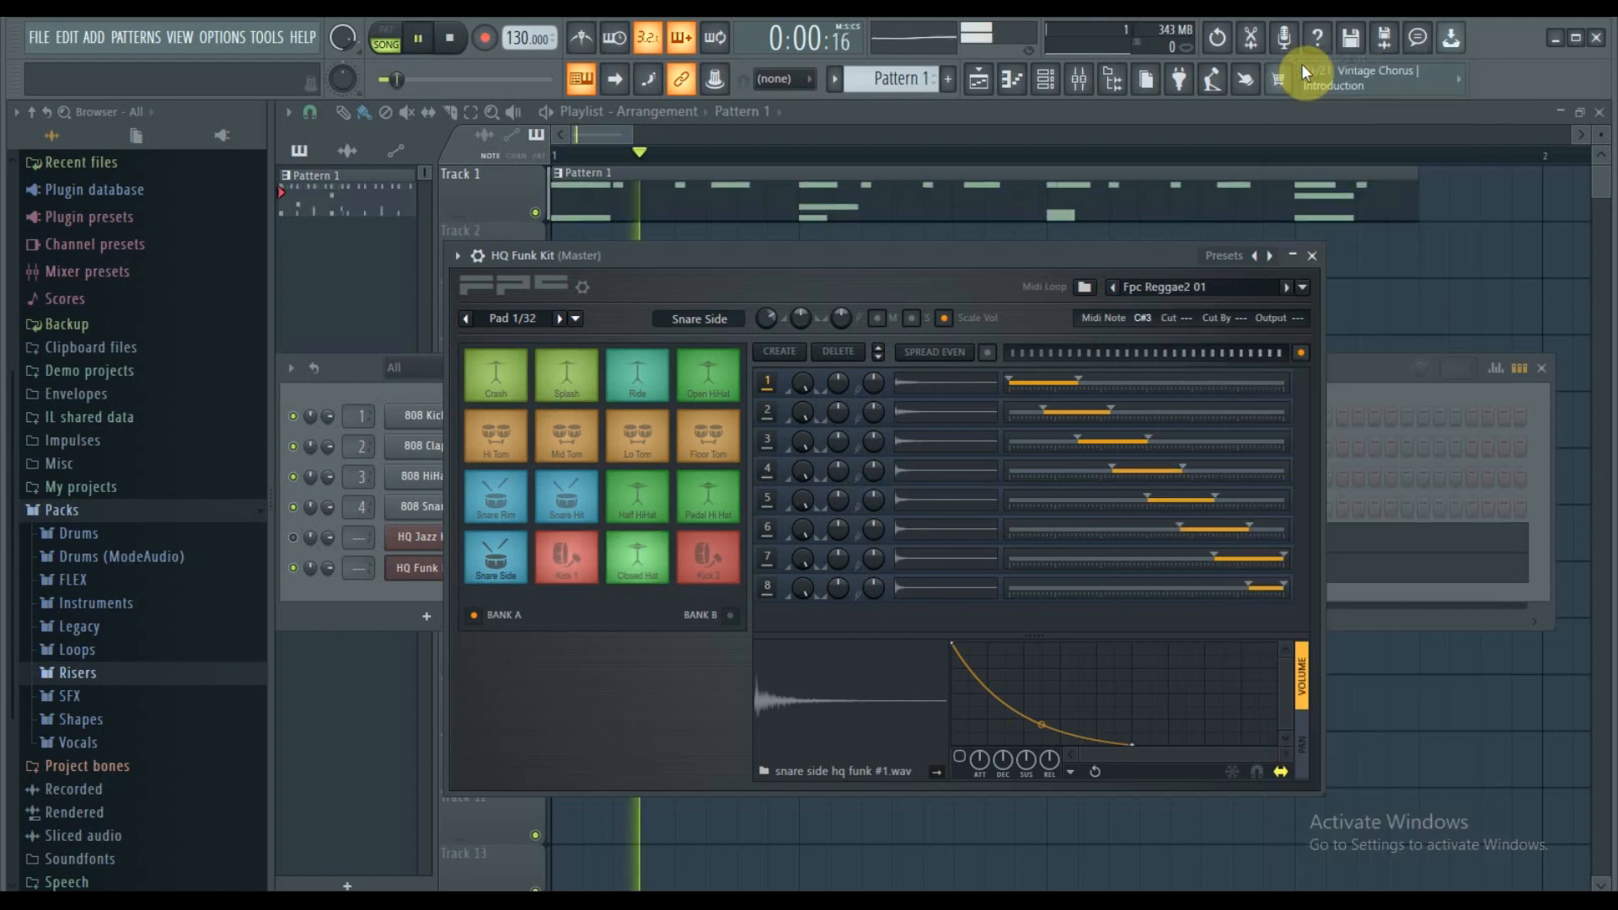
Step: Show the HQ Funk Kit notes in the piano roll and audition them in pattern mode instead of song mode
click(1014, 82)
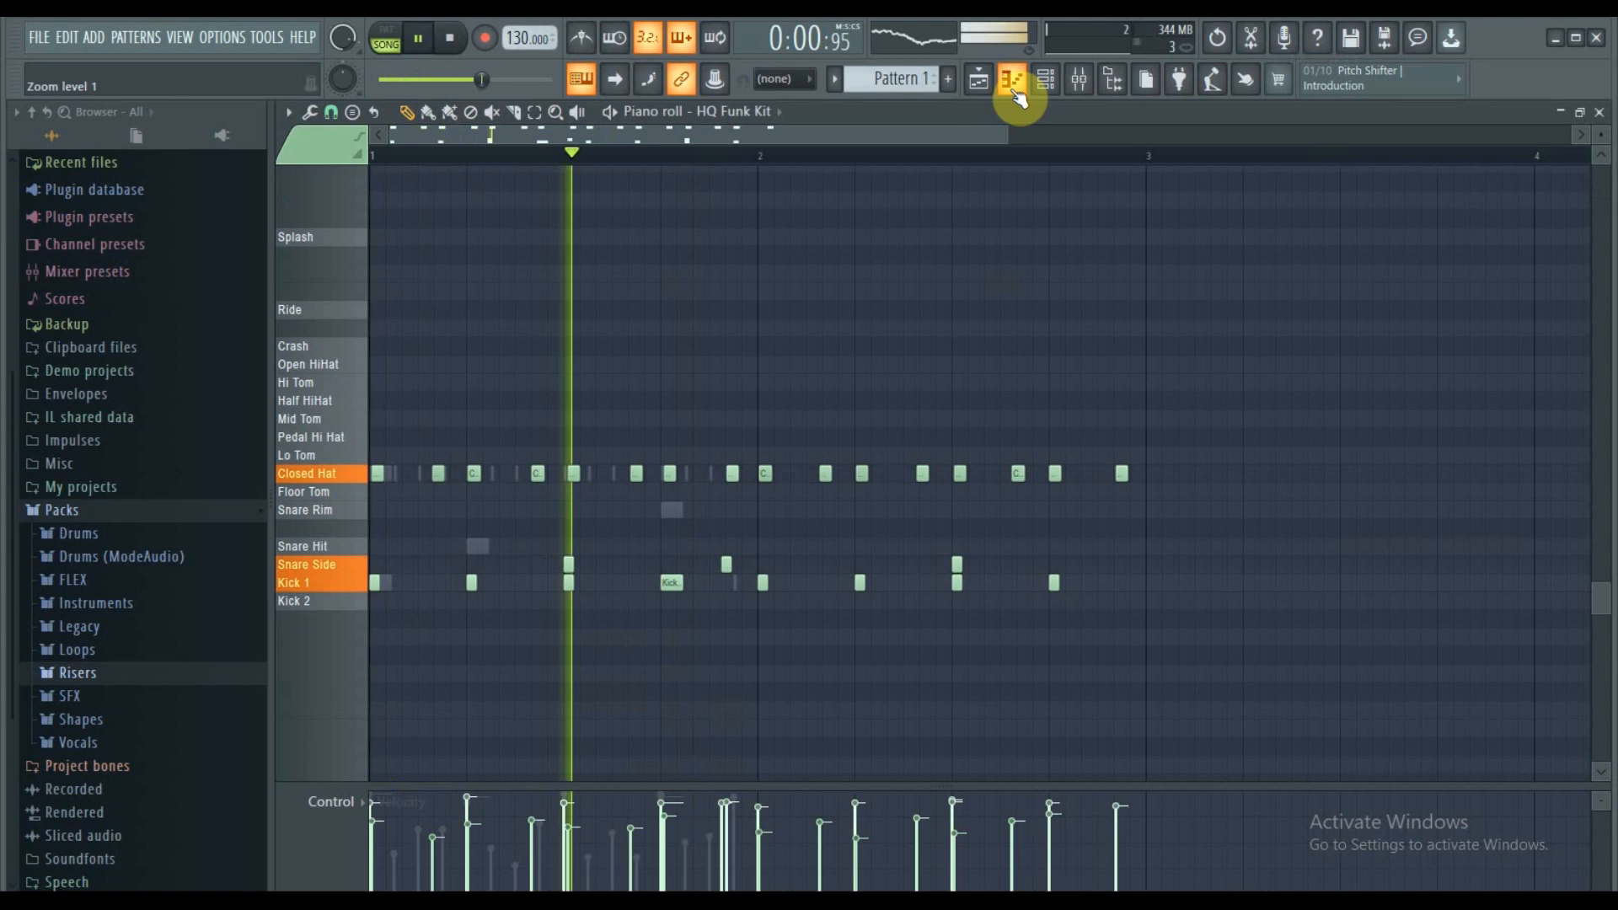
key(space)
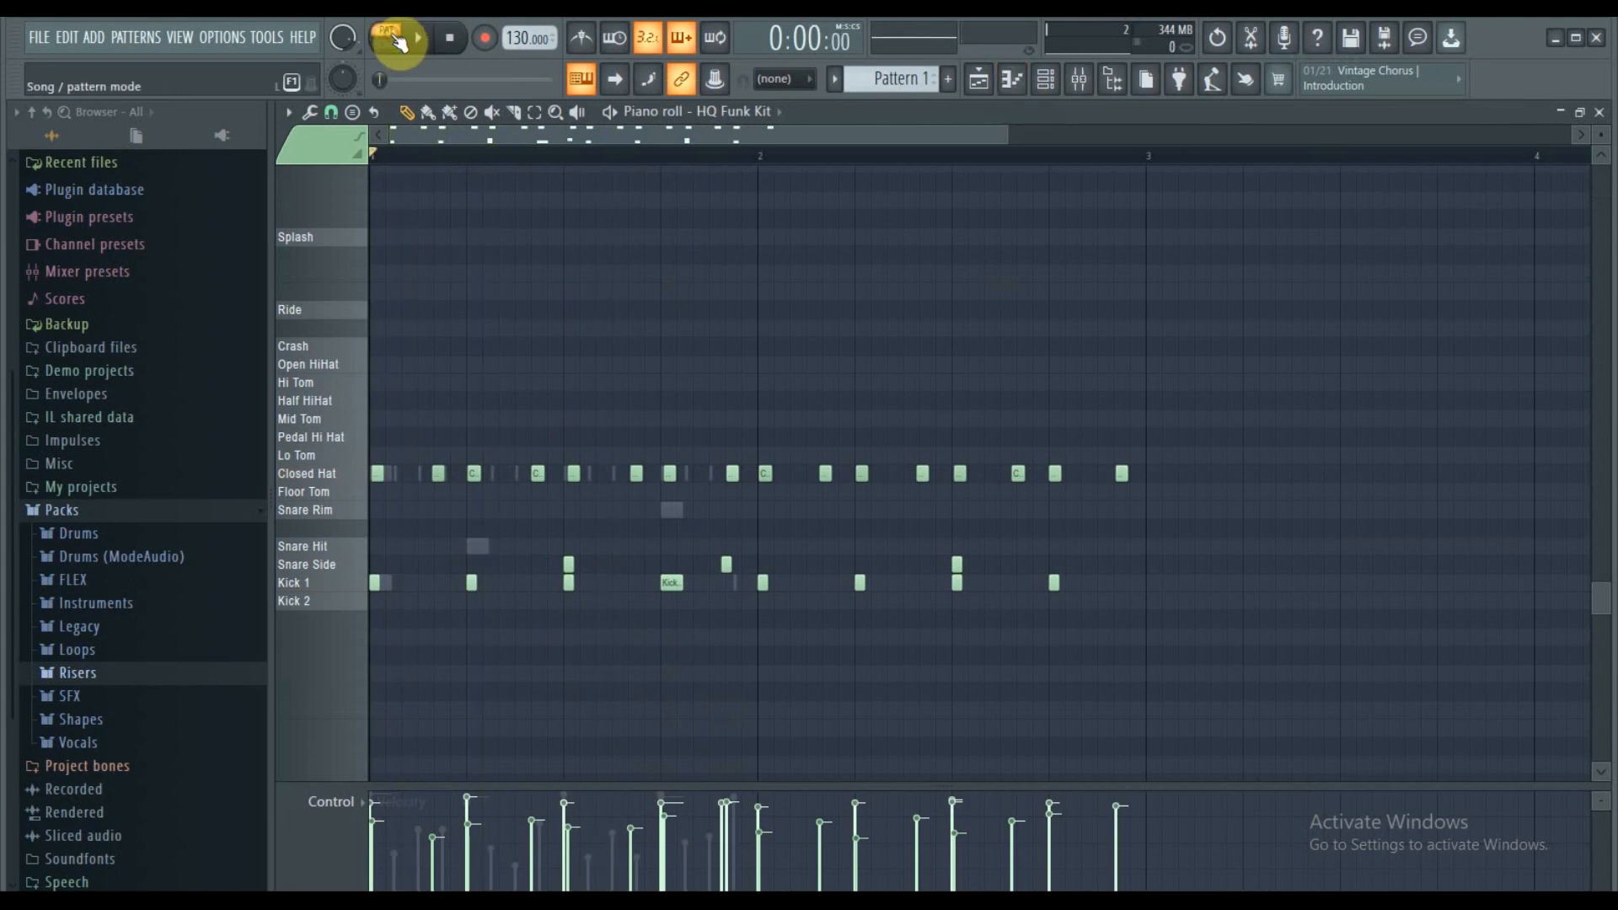
key(space)
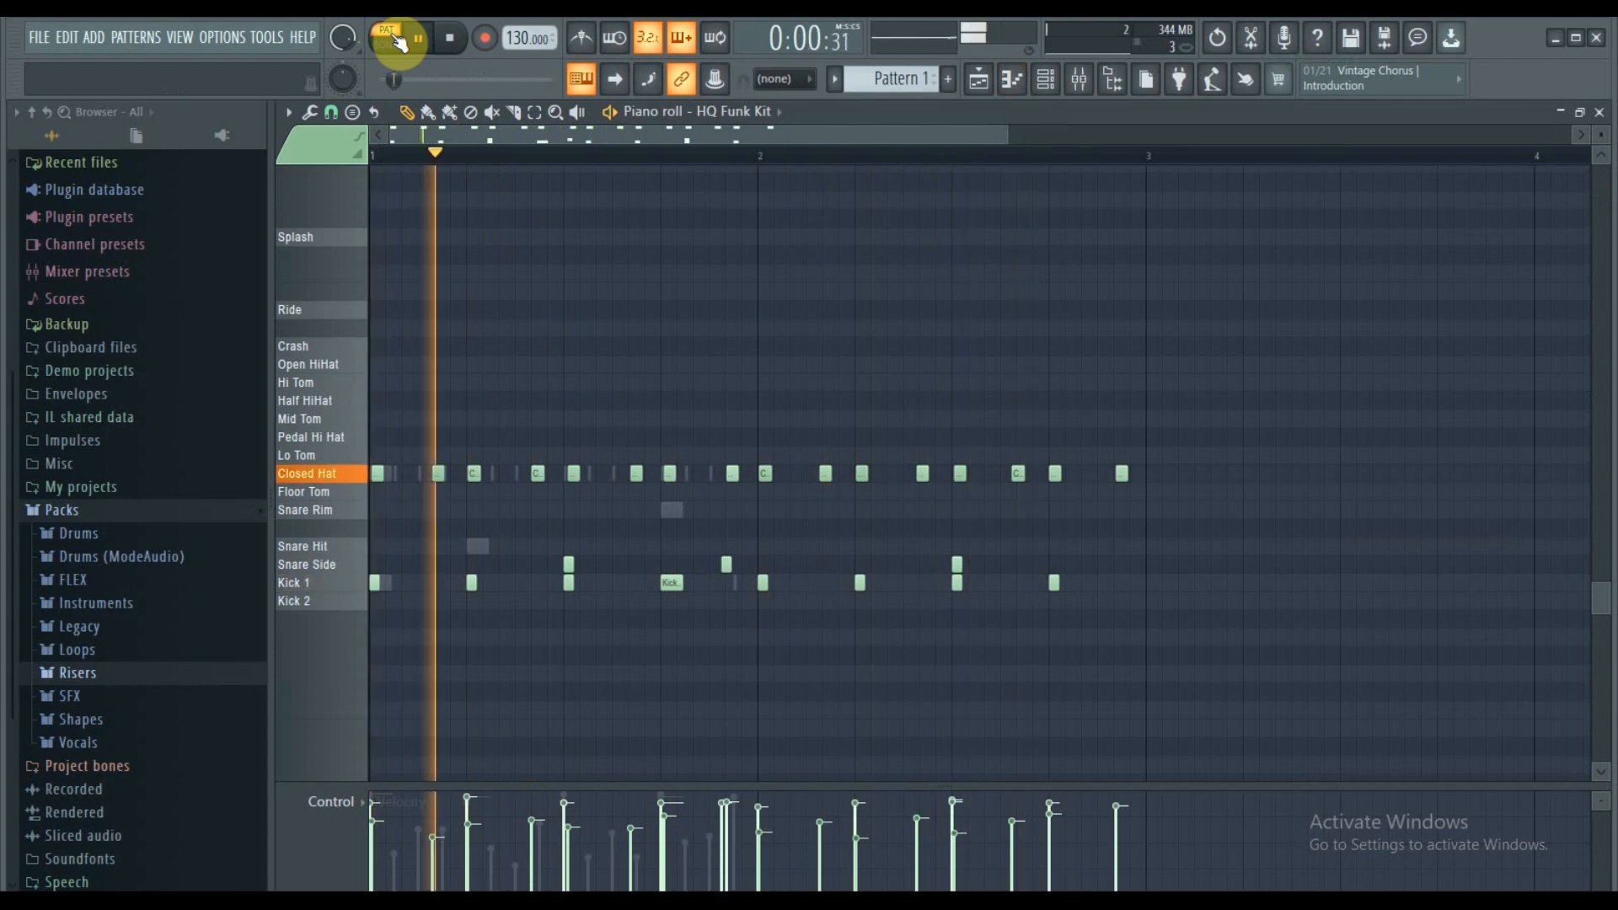
key(space)
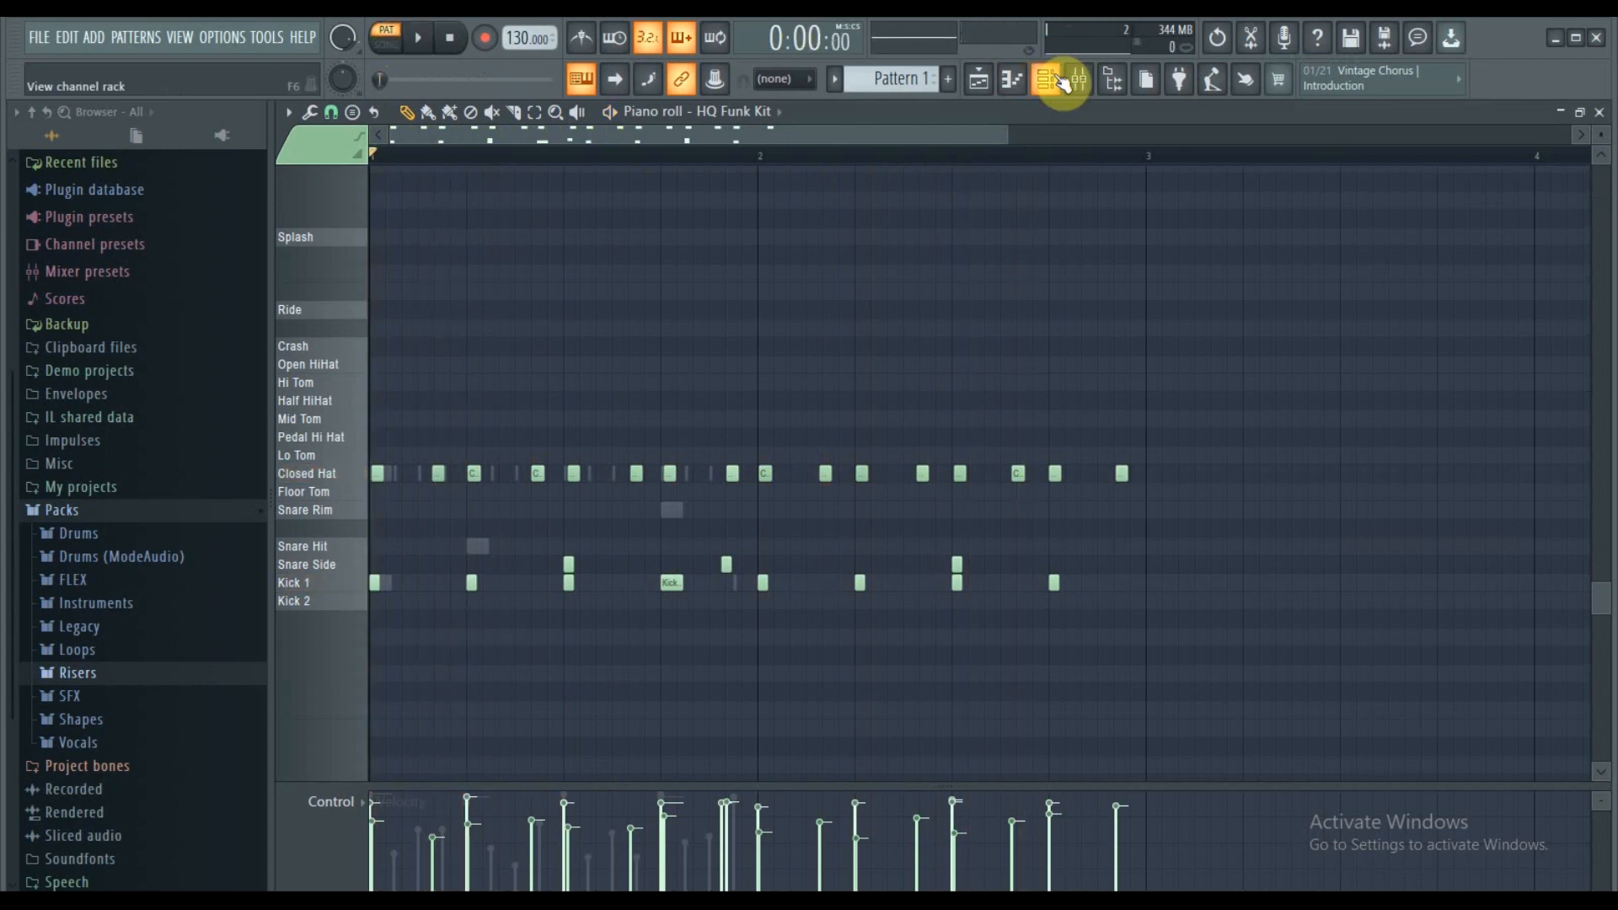
Step: Reopen the HQ Funk Kit window, move it higher, and load and play the fpc_reggae2_03 MIDI loop
click(1047, 81)
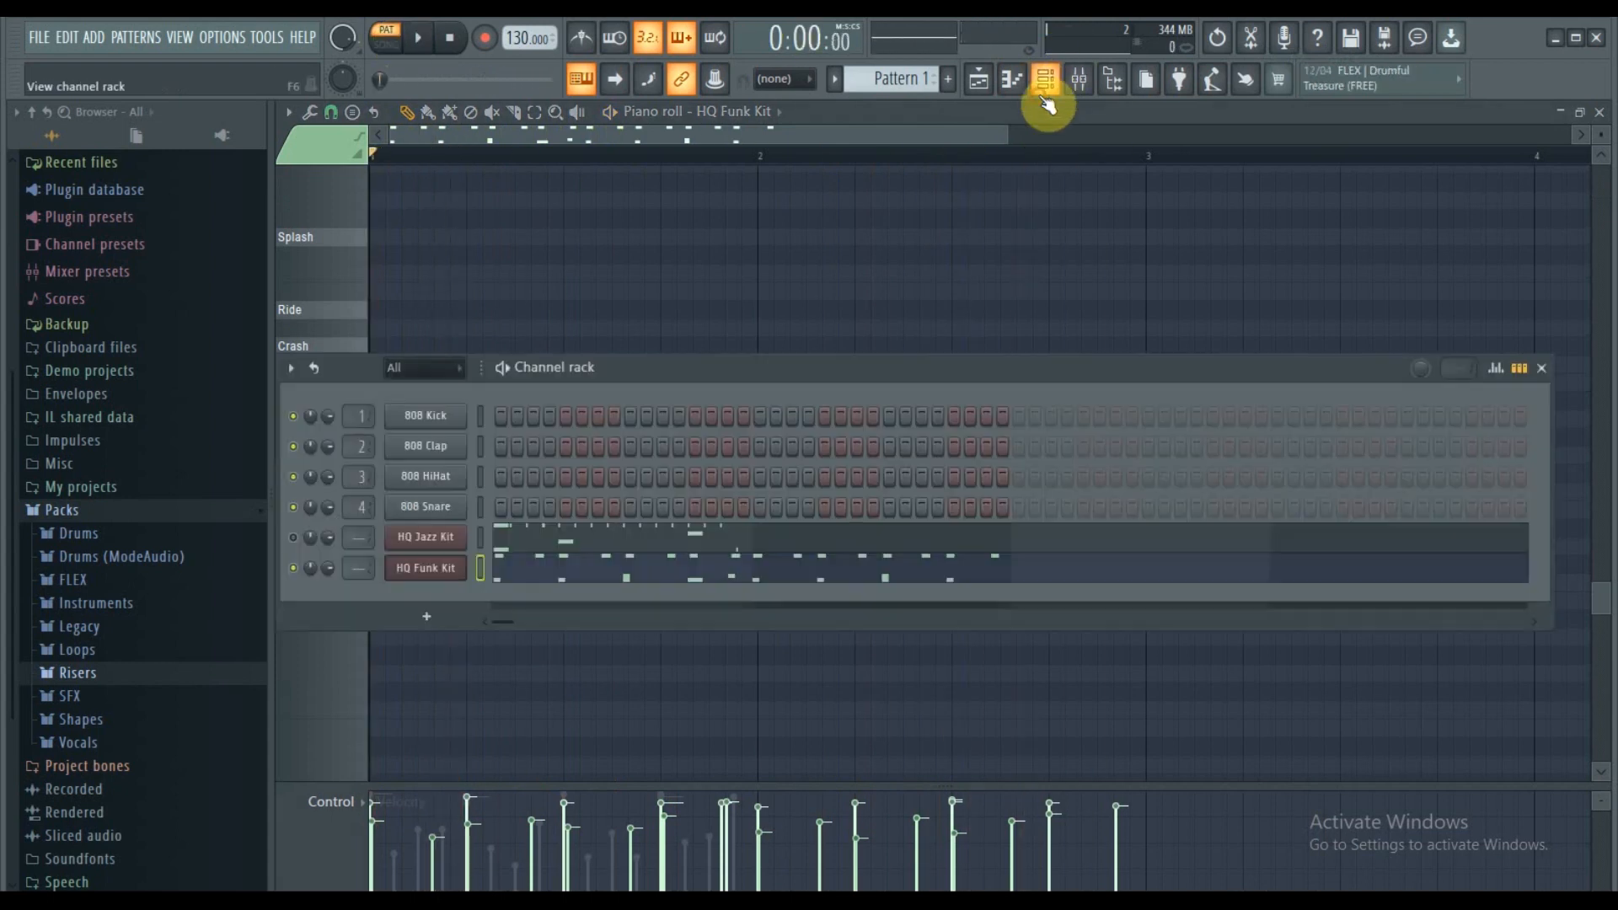
click(436, 578)
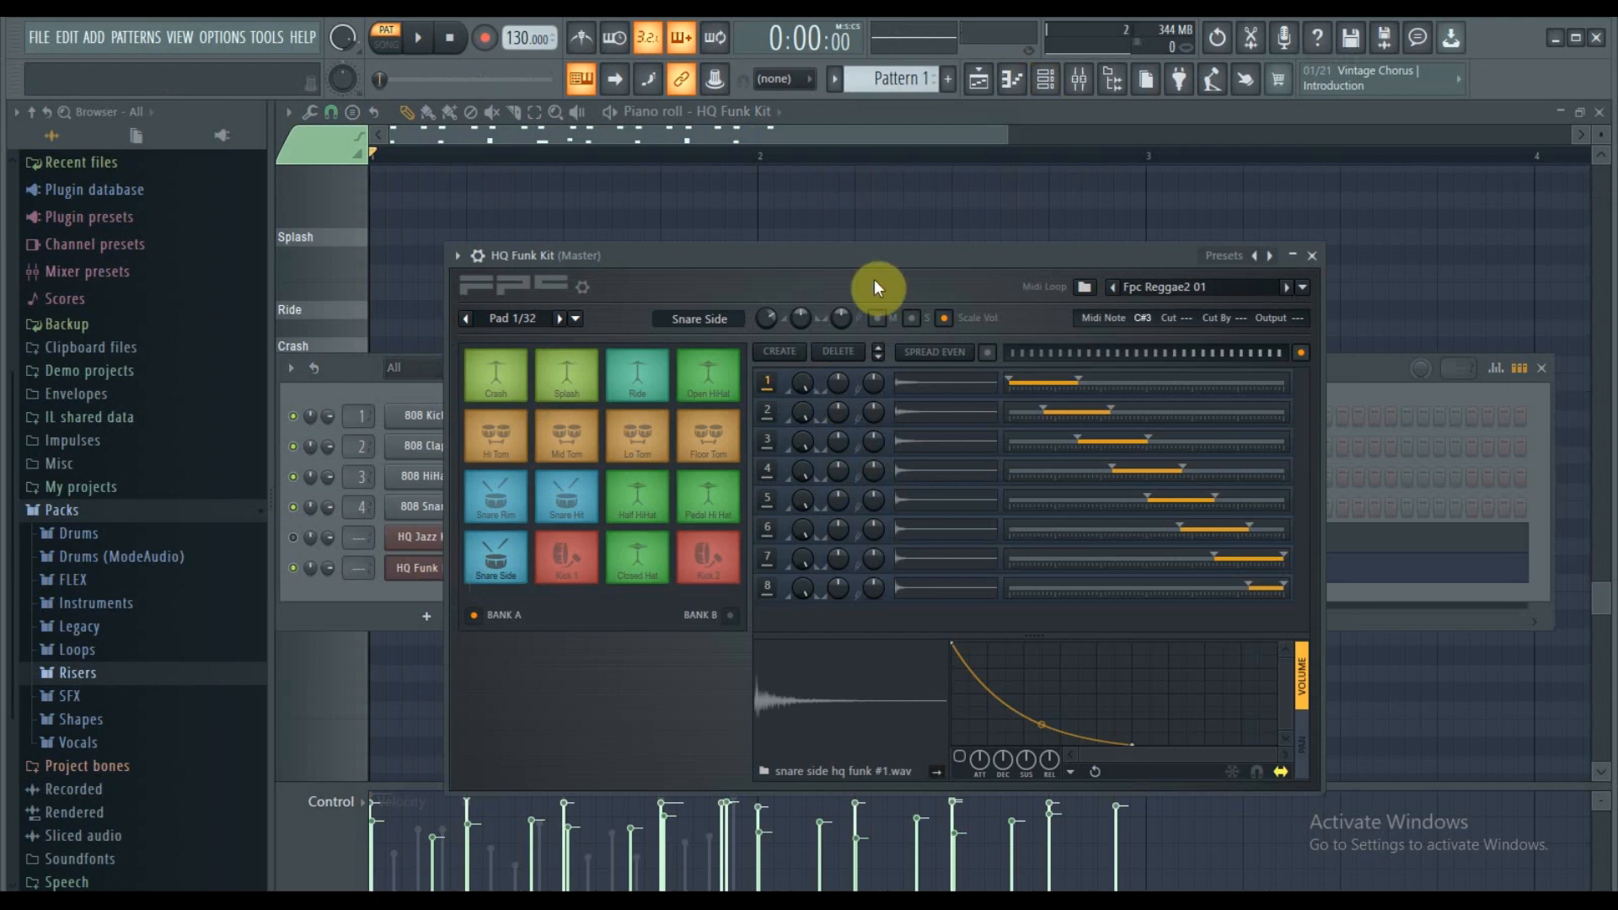
drag(882, 268, 1101, 160)
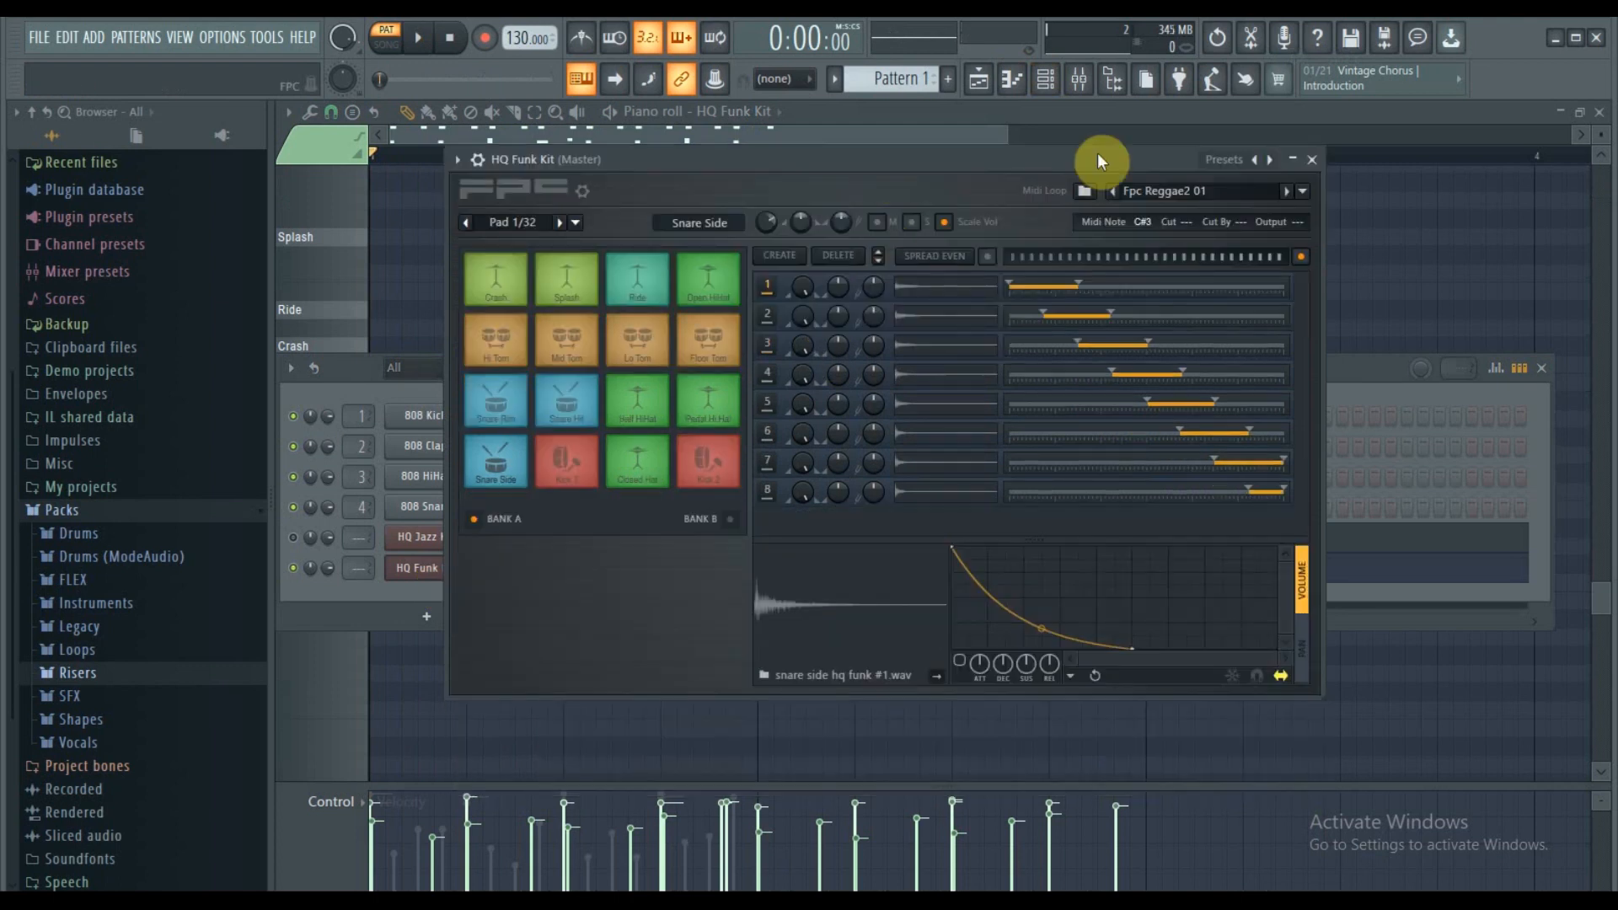
click(1302, 193)
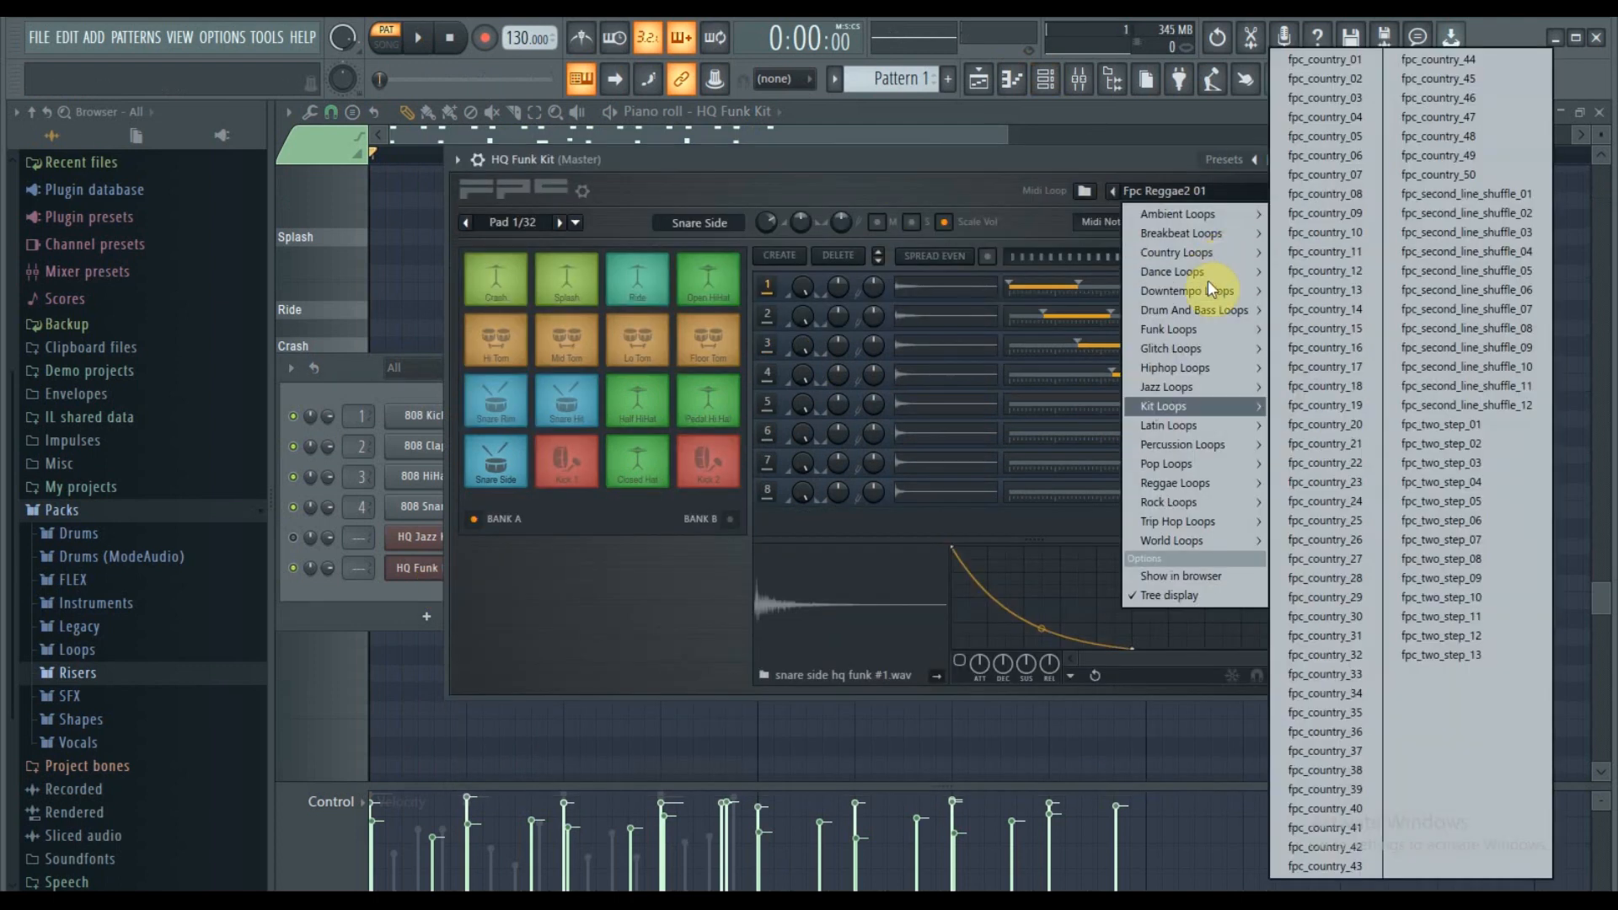
mouse_move(1244, 480)
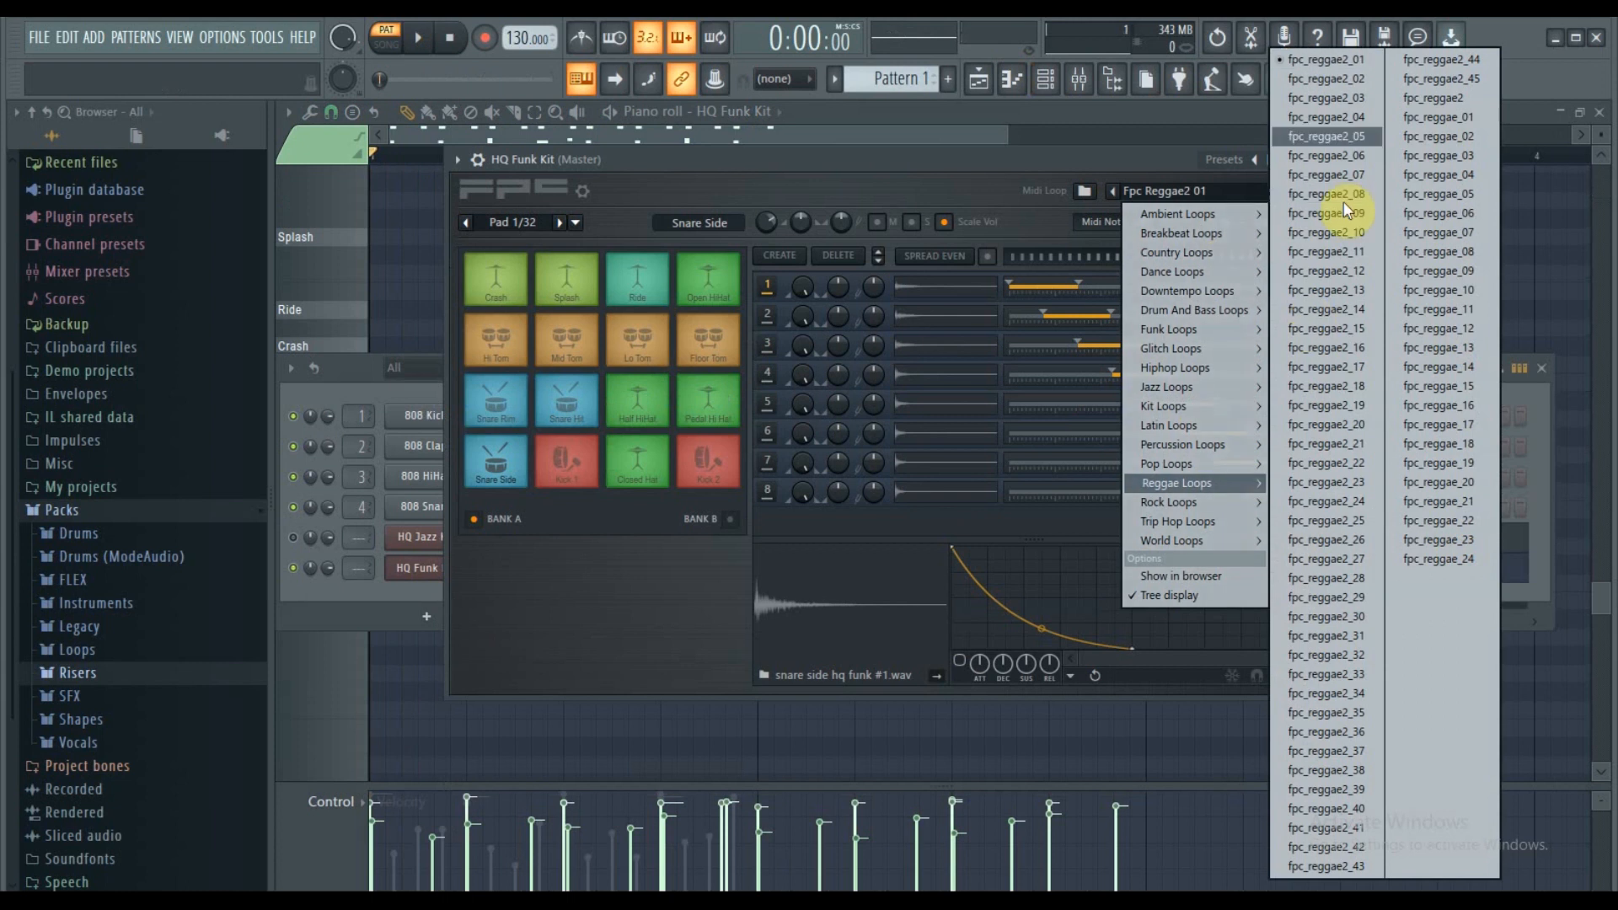
click(1345, 100)
key(space)
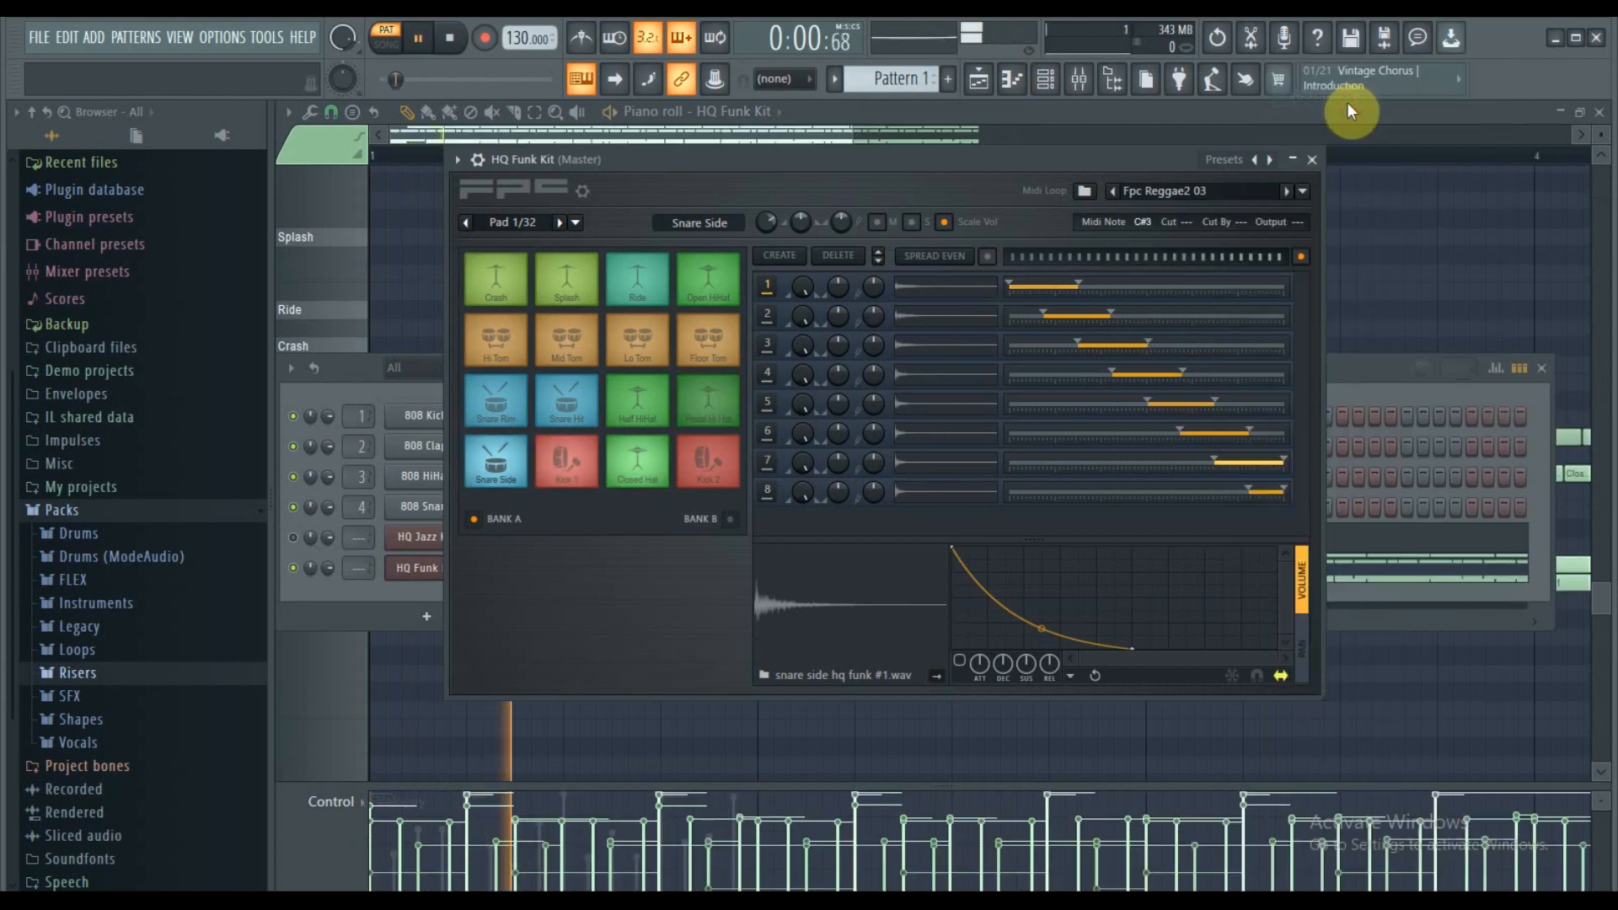
Step: Audition the following reggae MIDI loops up to Fpc Reggae2 11, keep that one and close the HQ Funk Kit window
click(1287, 192)
click(1287, 192)
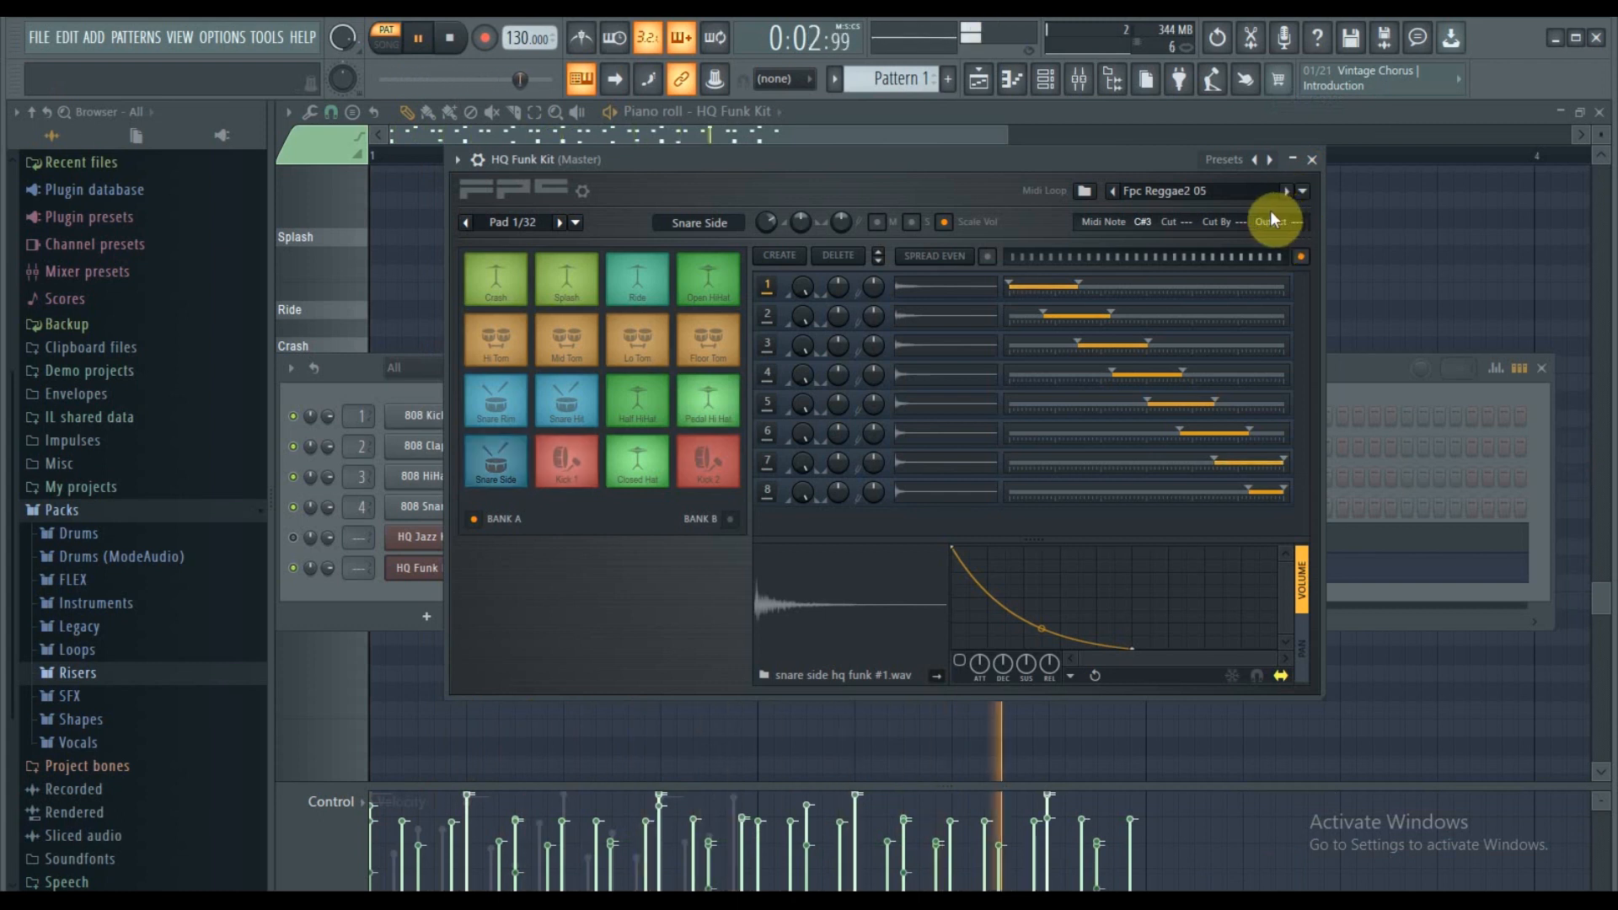
click(1288, 192)
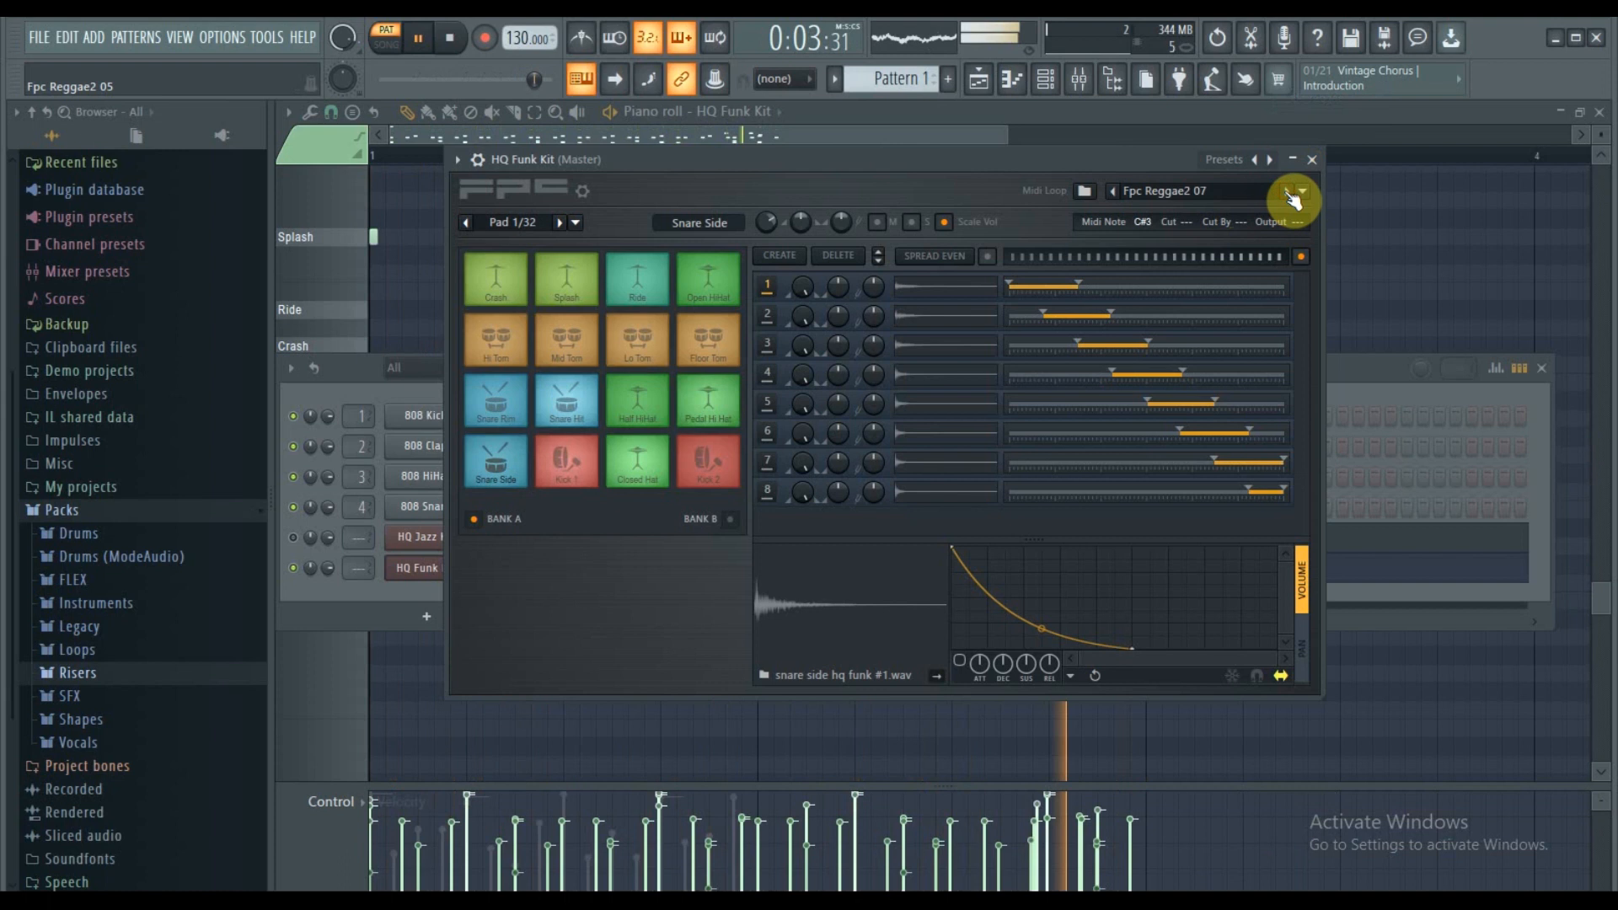
click(1287, 192)
click(1288, 192)
click(1287, 192)
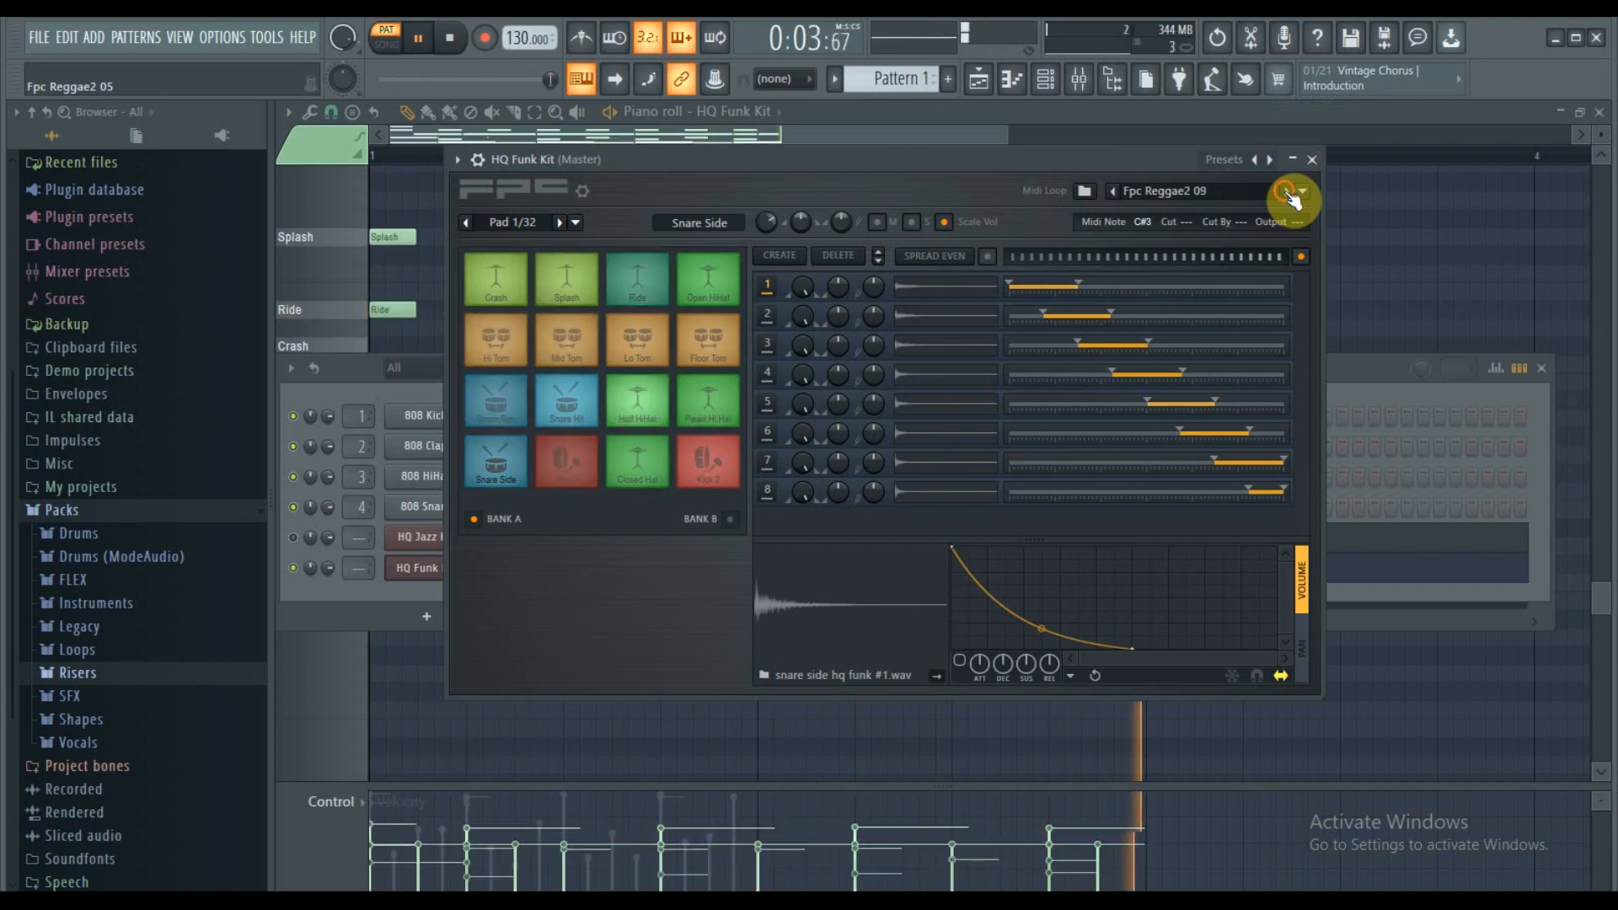
click(1288, 192)
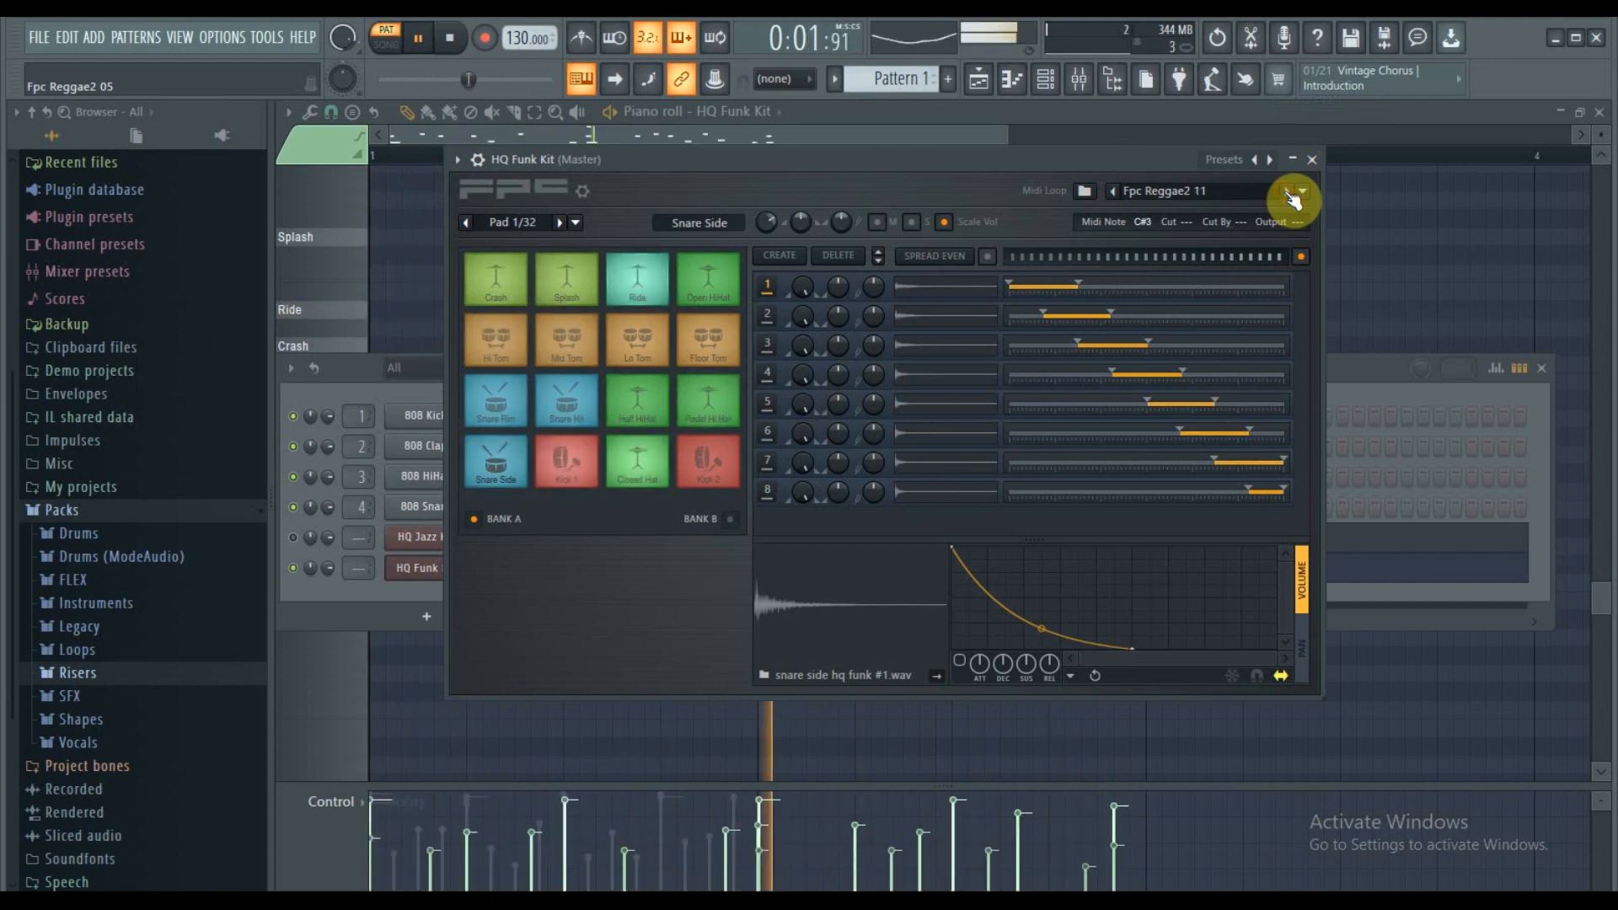
click(1288, 192)
click(1312, 159)
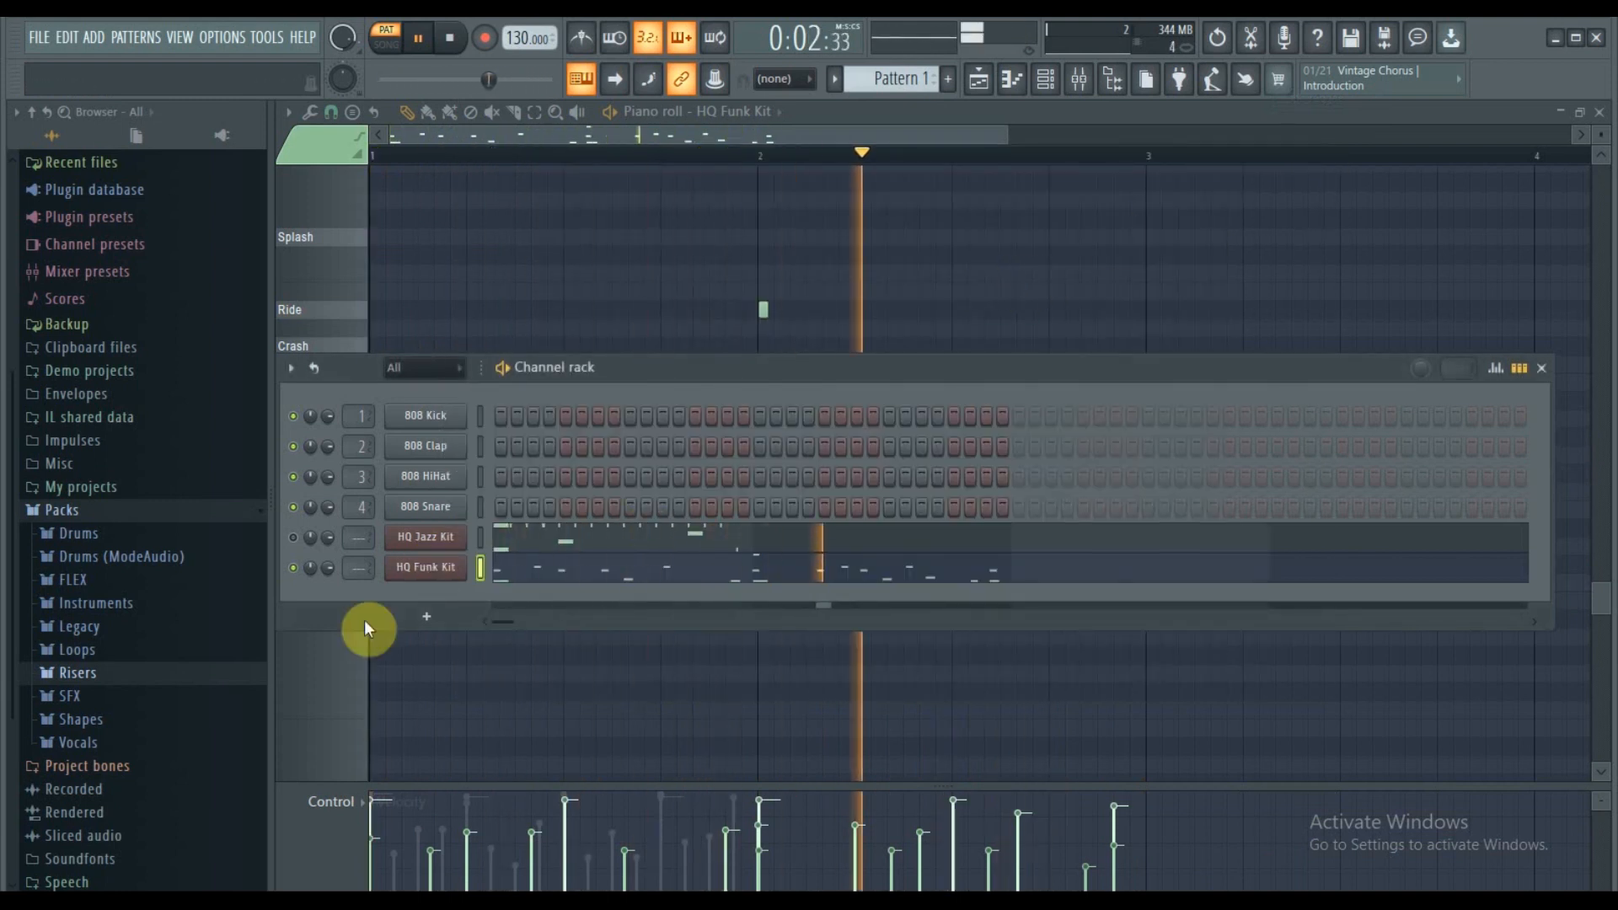
Step: Move the channel rack higher, add the Stage Grand from the Keyboard instrument pack as a new channel, and move its window aside
drag(655, 362, 648, 225)
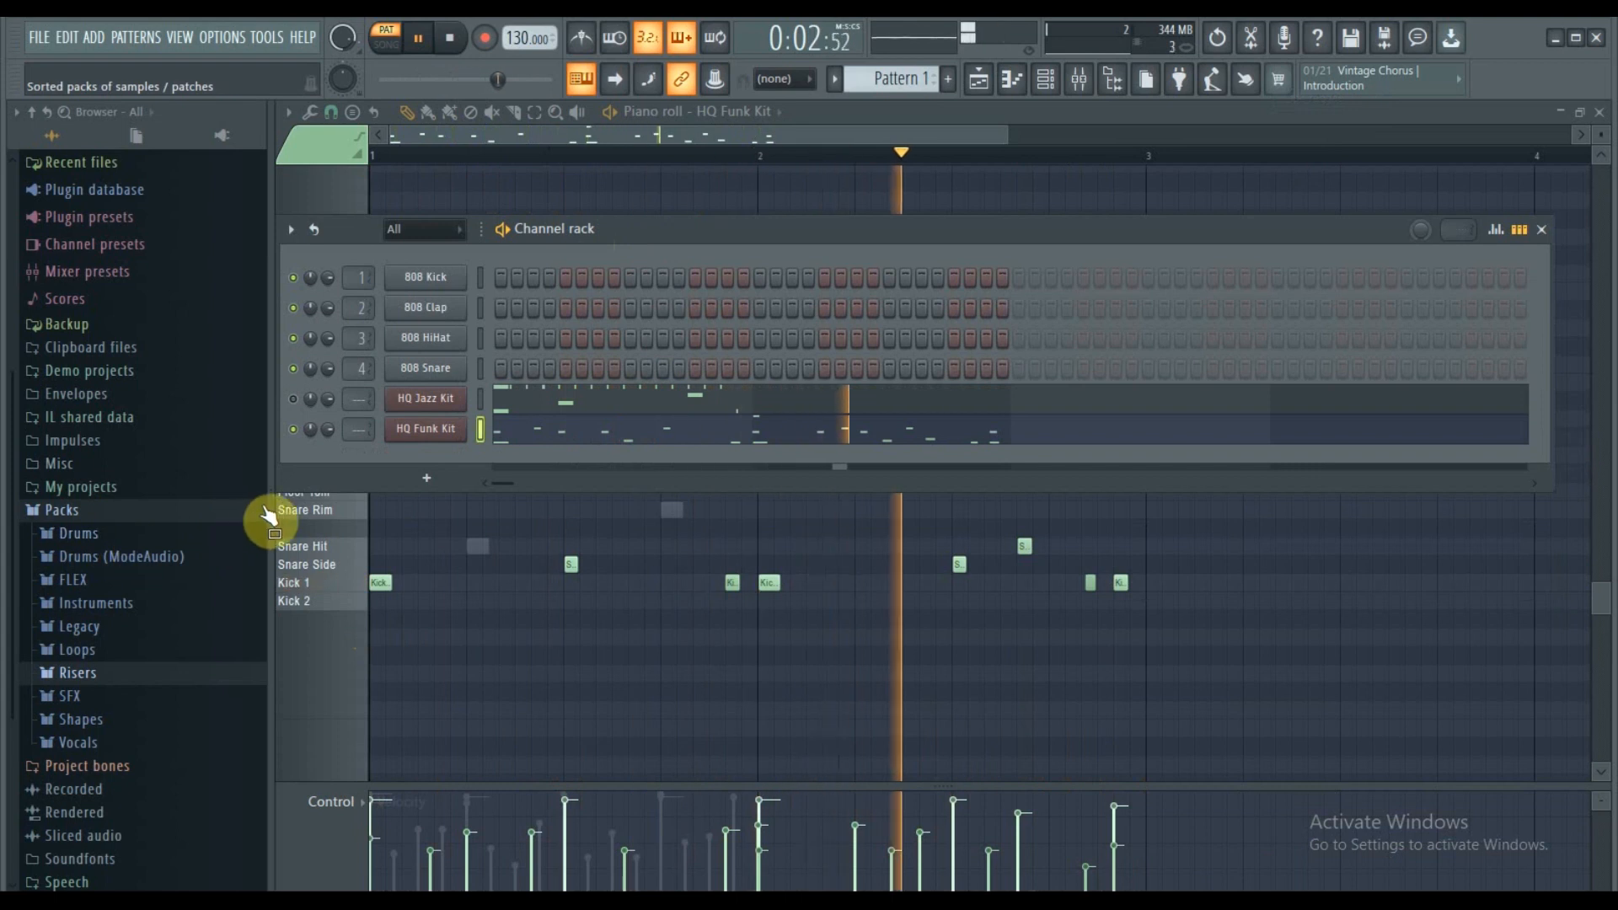
click(151, 603)
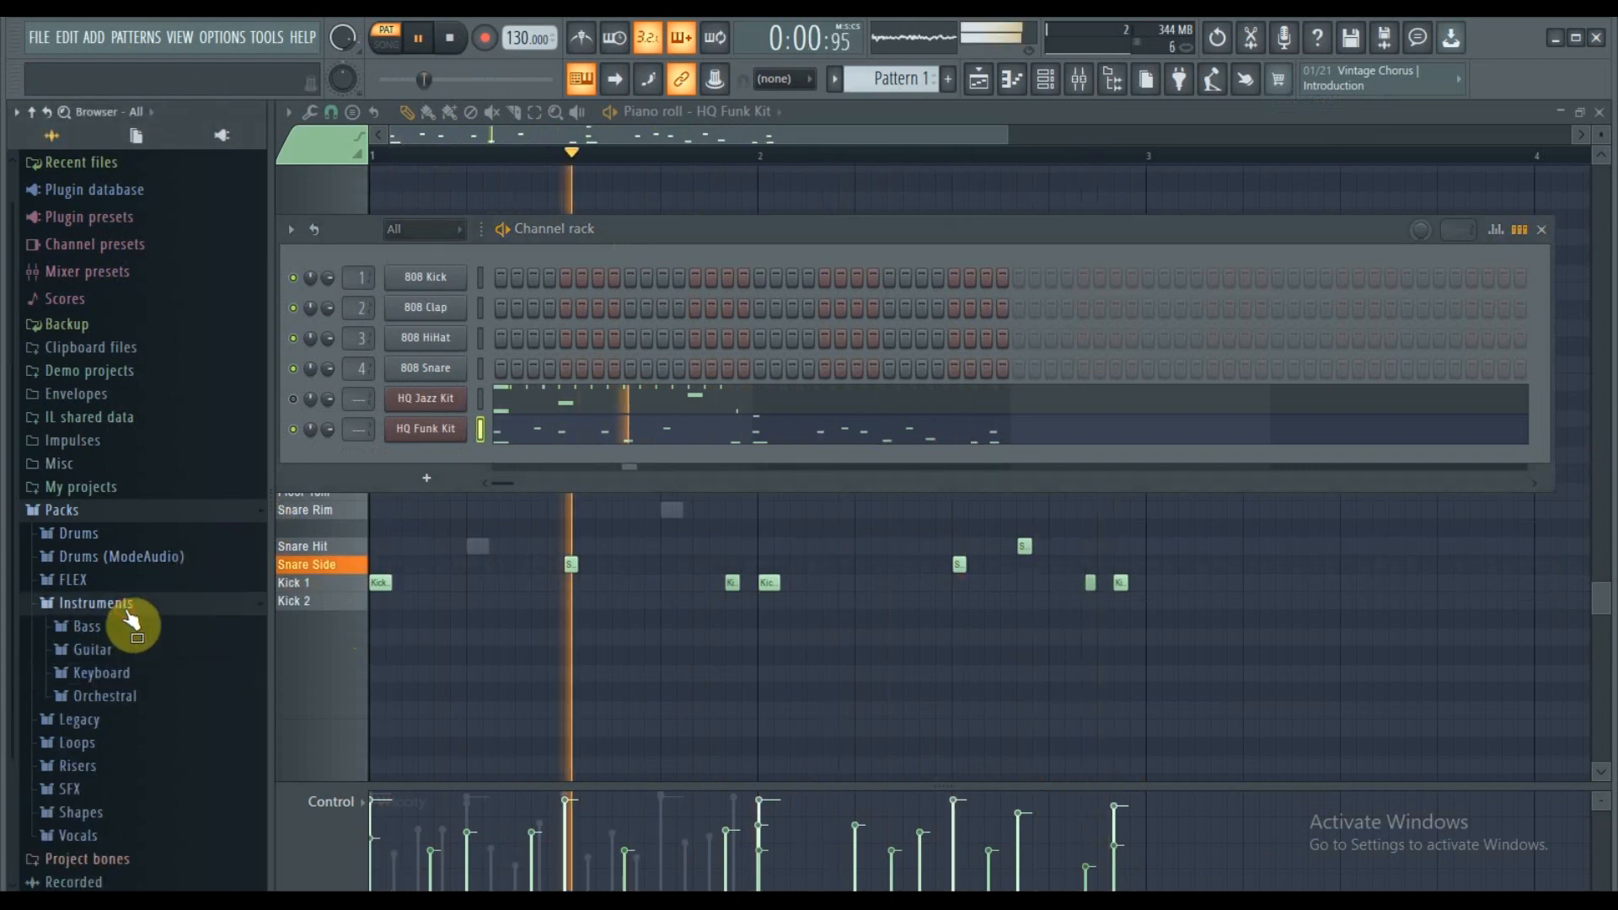
click(131, 703)
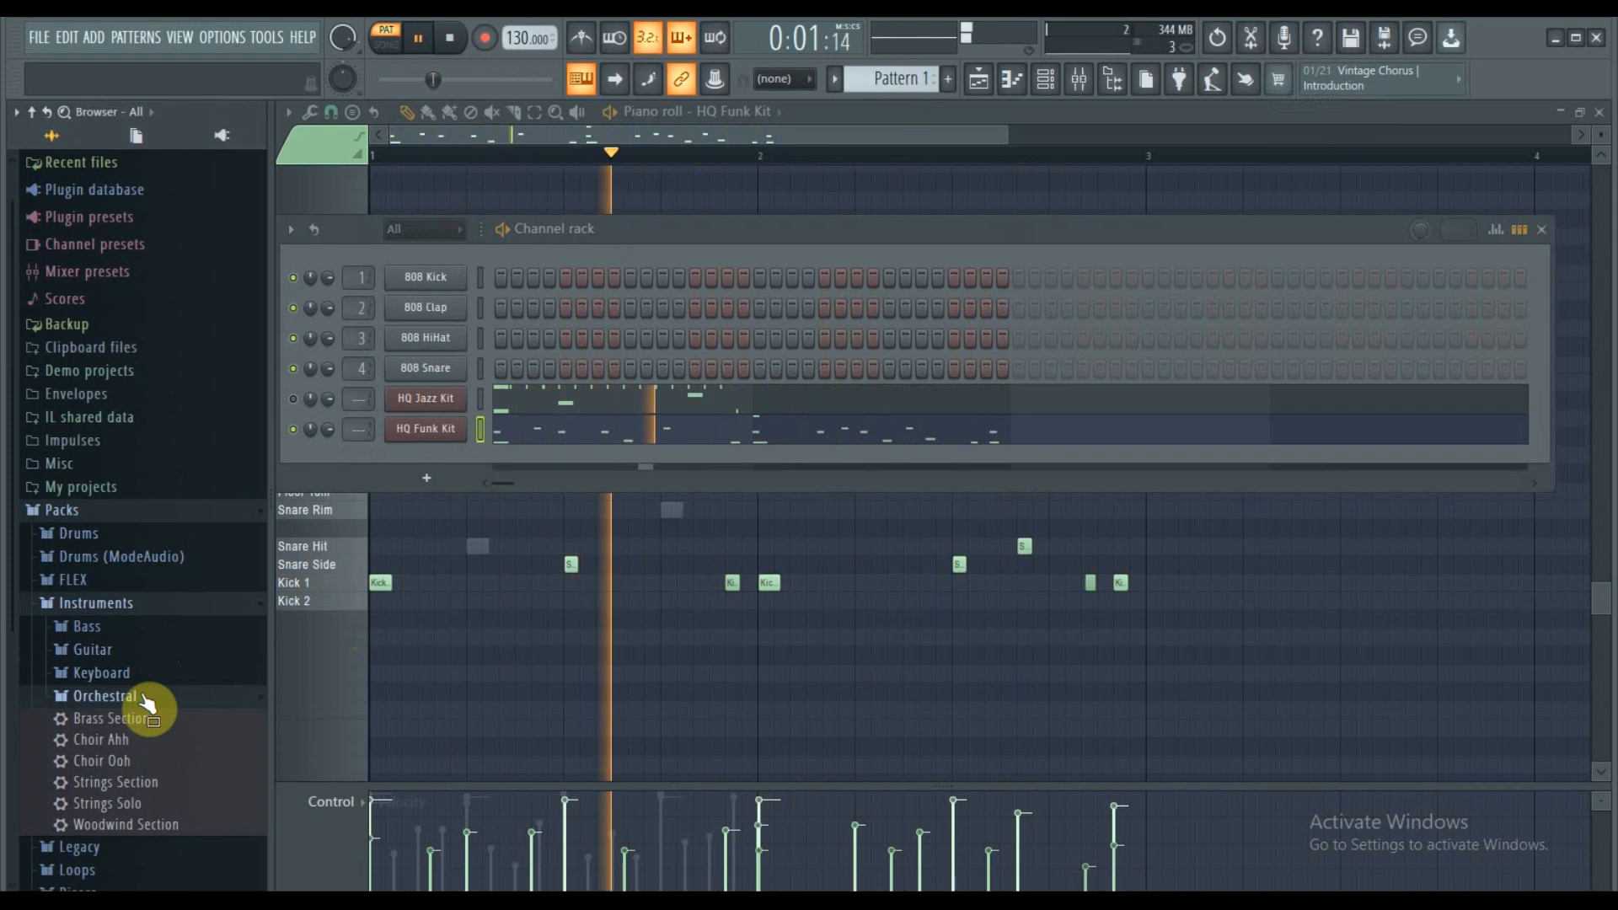
click(145, 674)
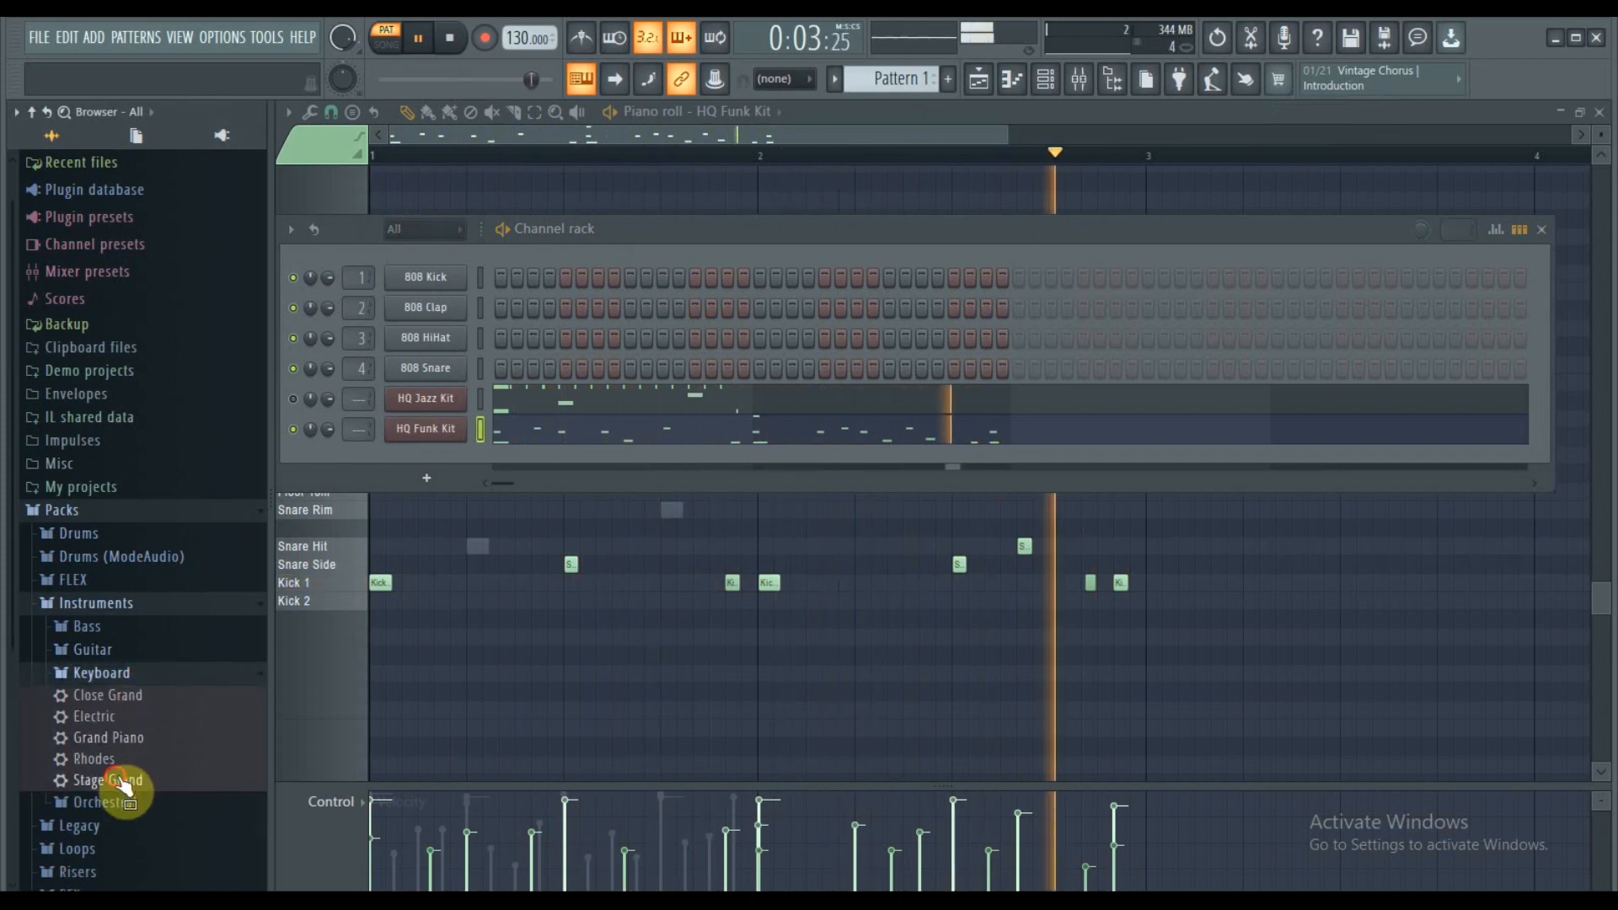
drag(118, 780, 426, 452)
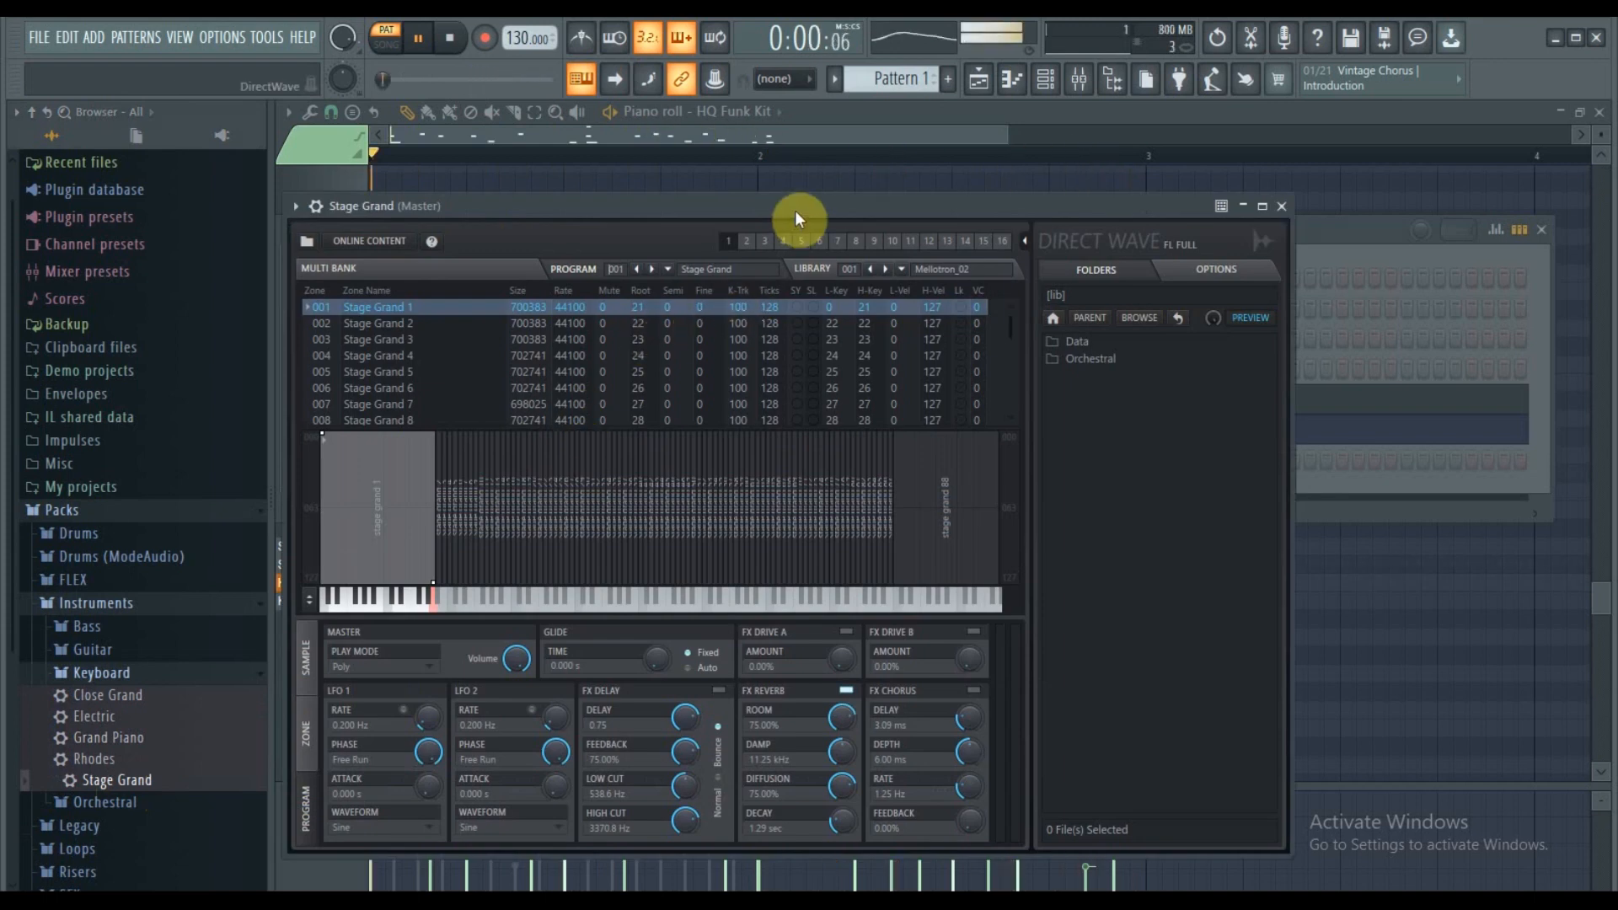
drag(795, 210, 1239, 272)
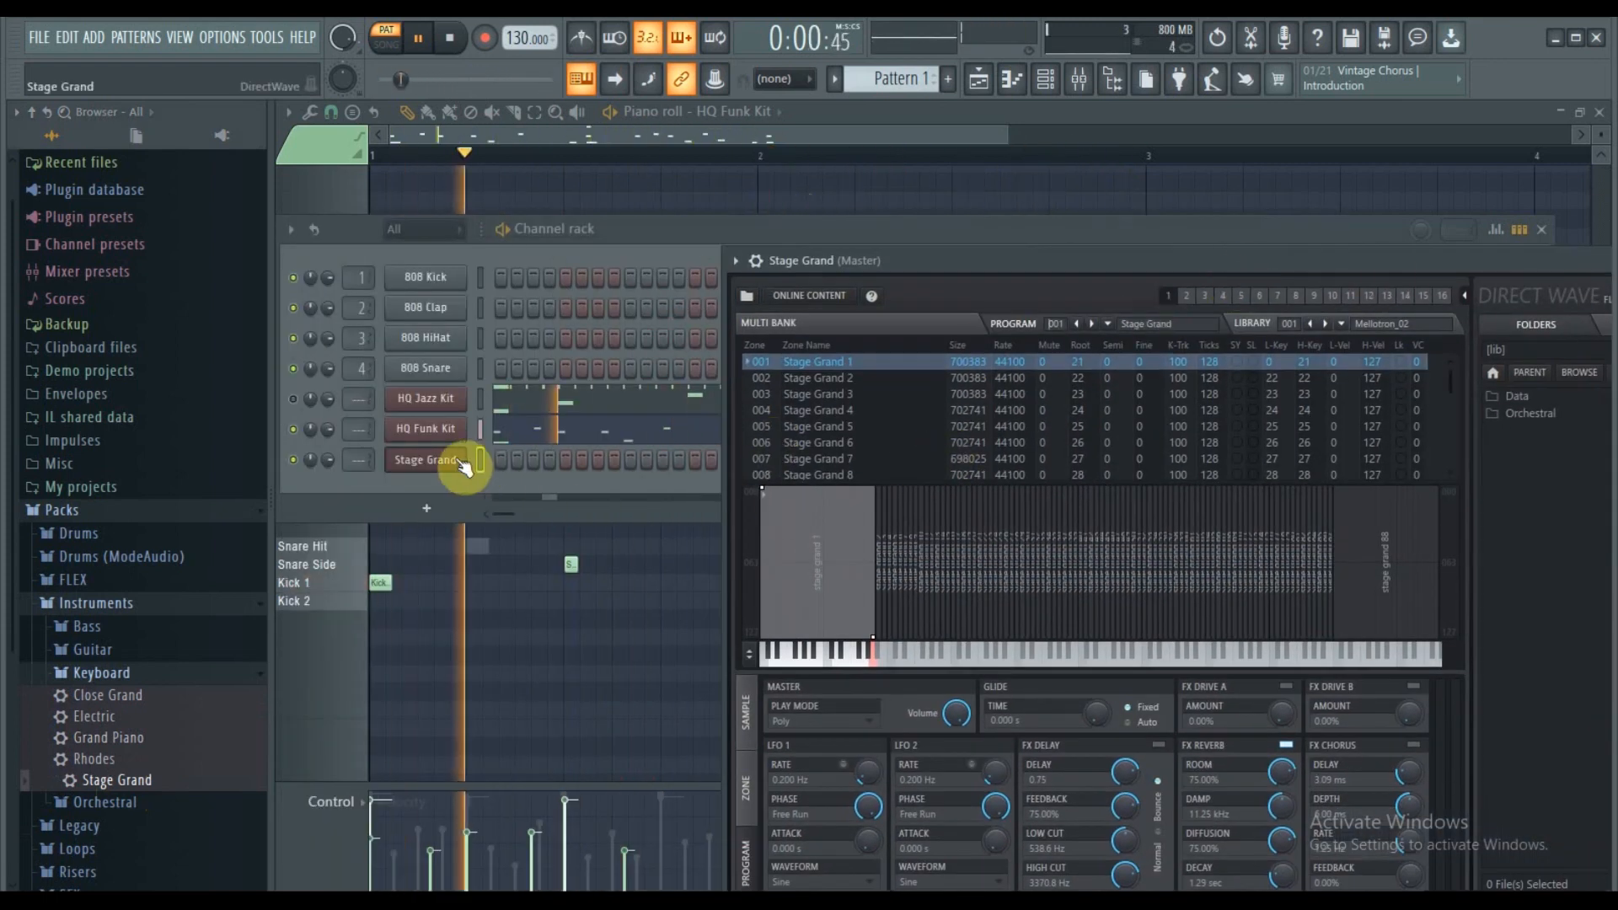
Step: Open the piano roll of the Stage Grand channel, stop playback and place a chord of C4, E4 and G4 in bar 1
click(481, 459)
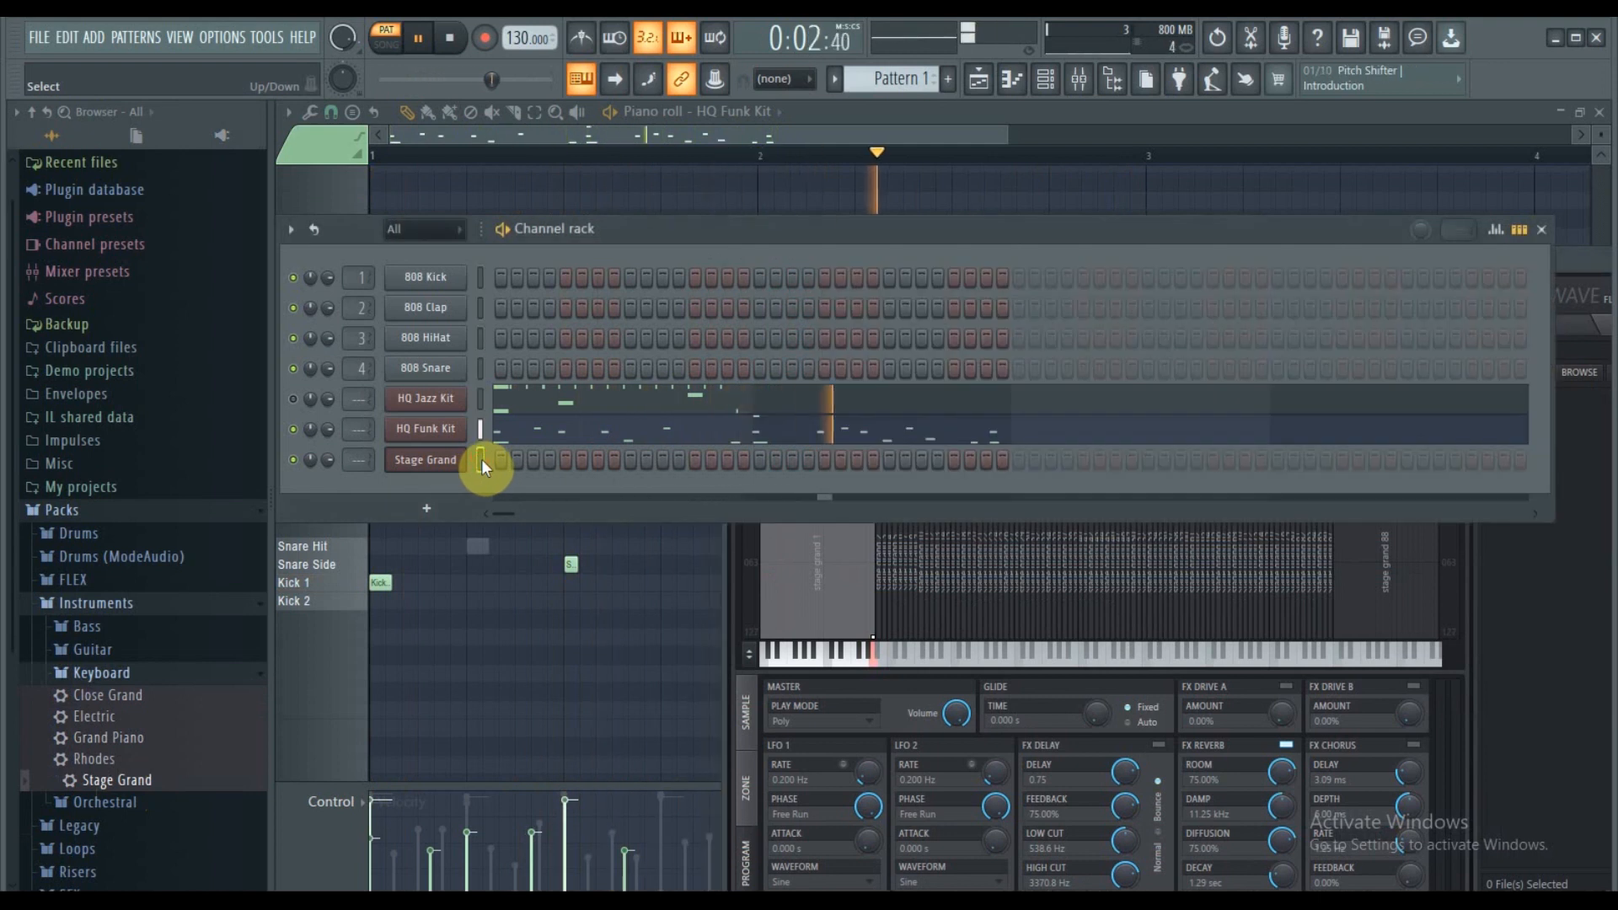
click(1011, 79)
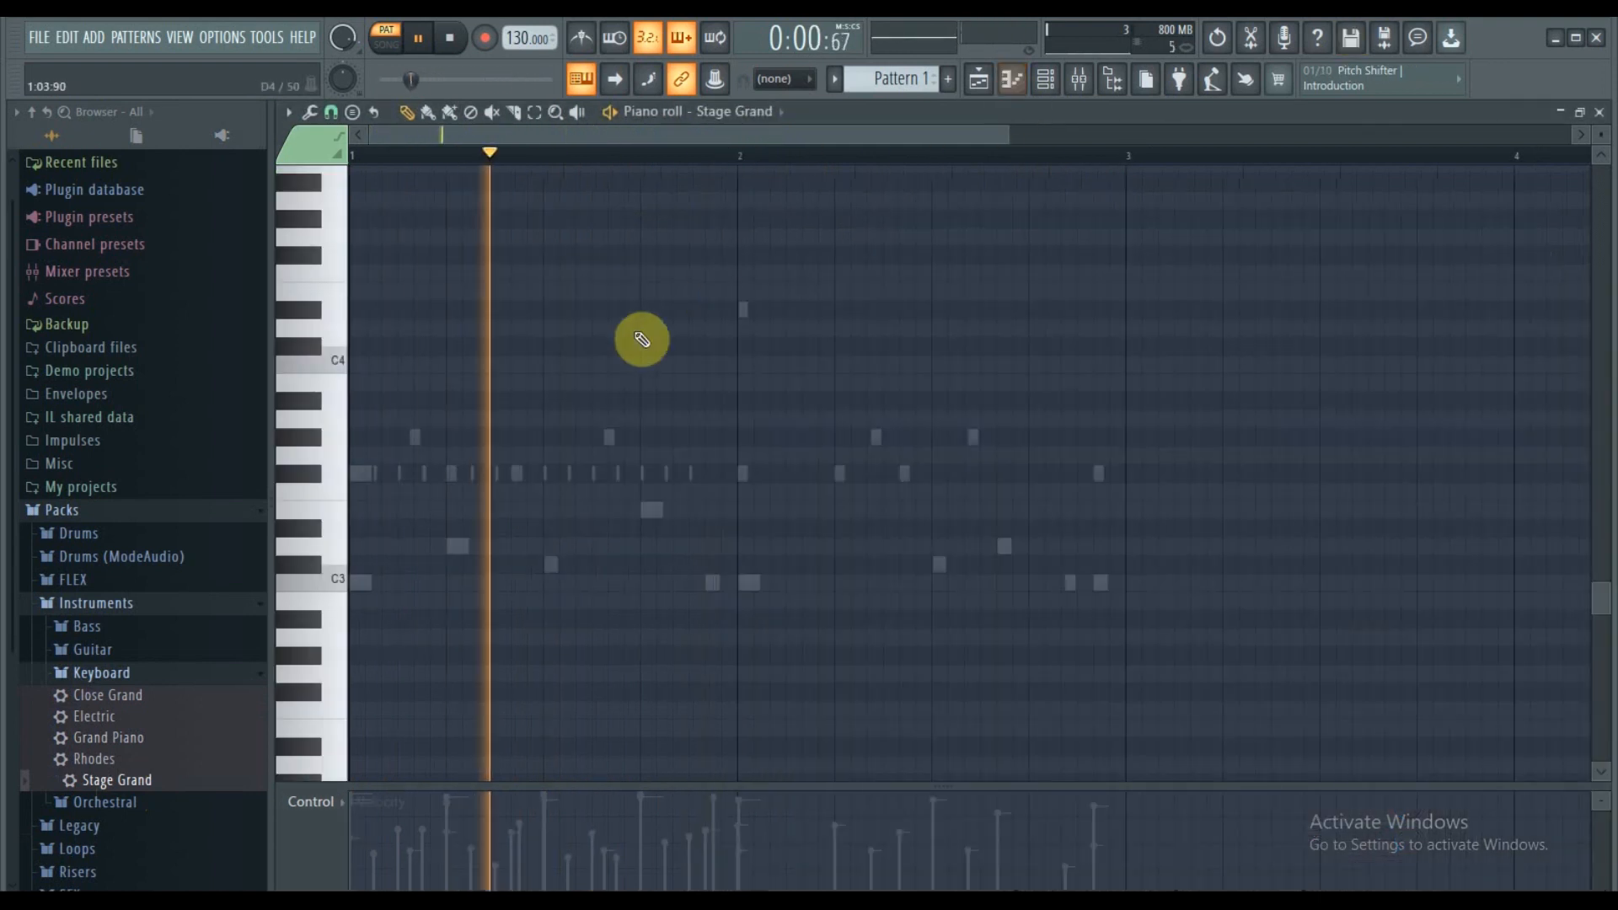
key(space)
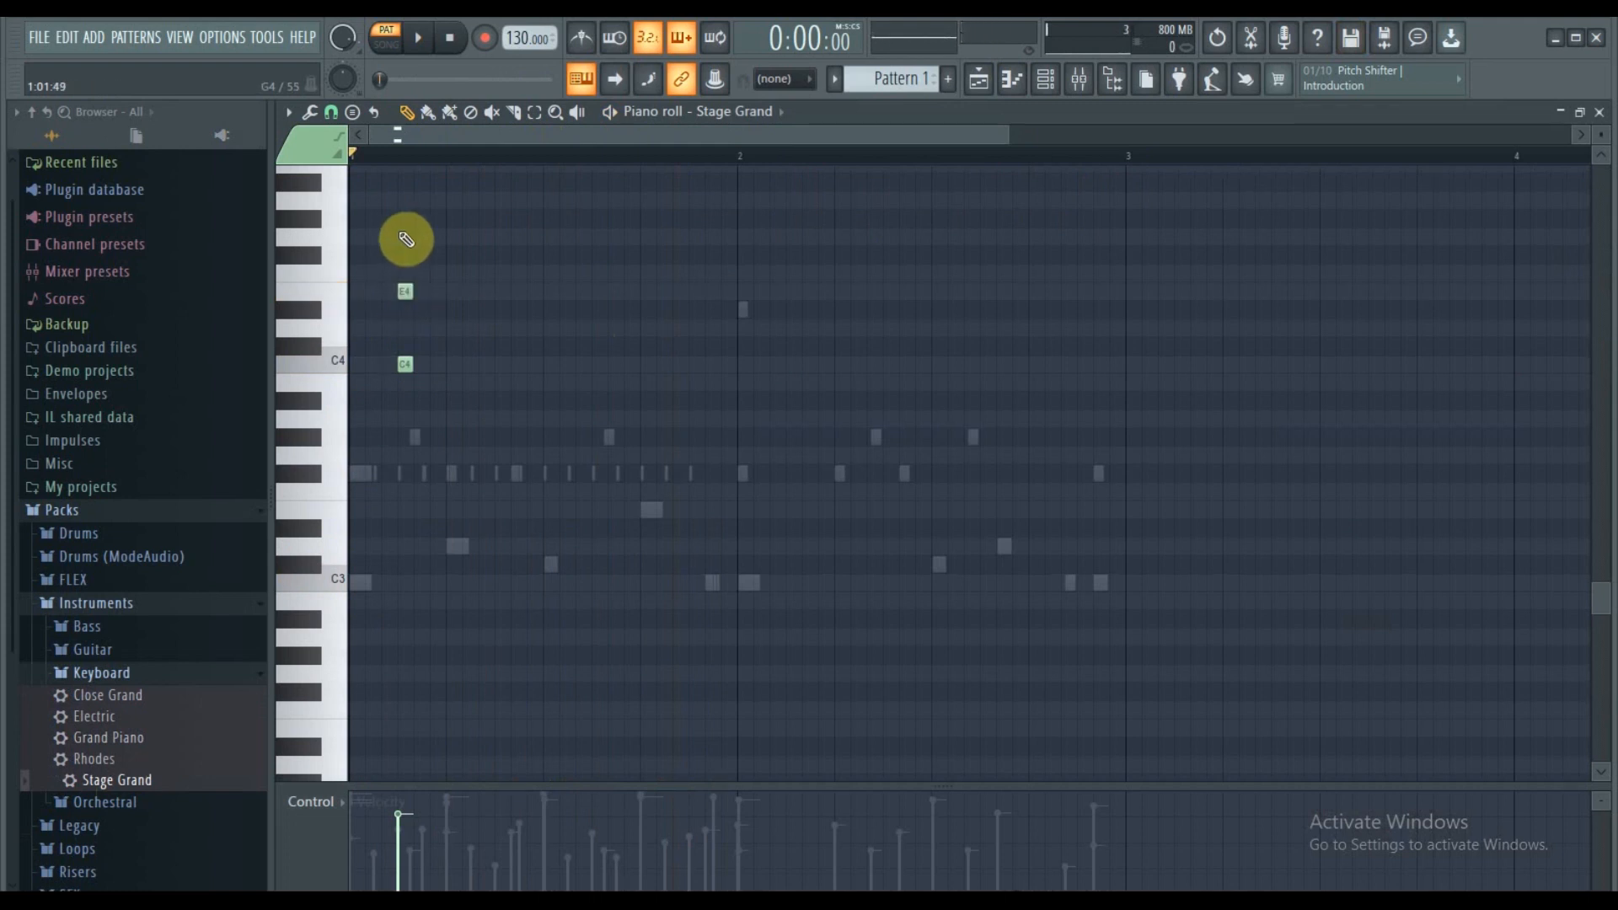
key(space)
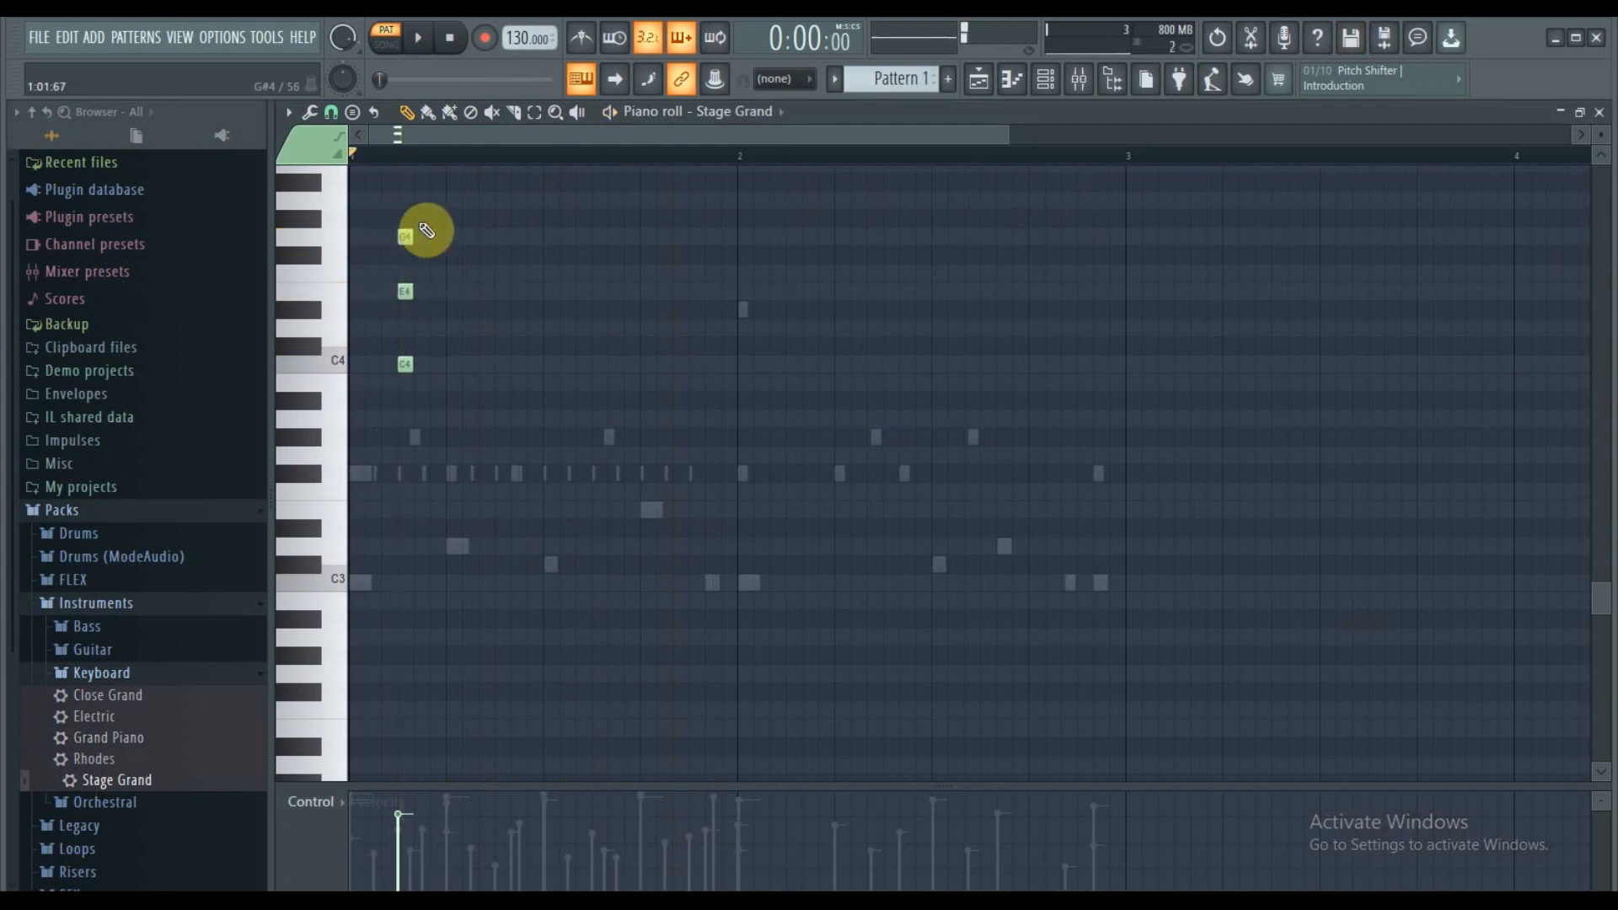
Step: Select the C4, E4 and G4 chord, shift it to 1:01:64 in bar 1 and play the pattern
drag(432, 224, 398, 357)
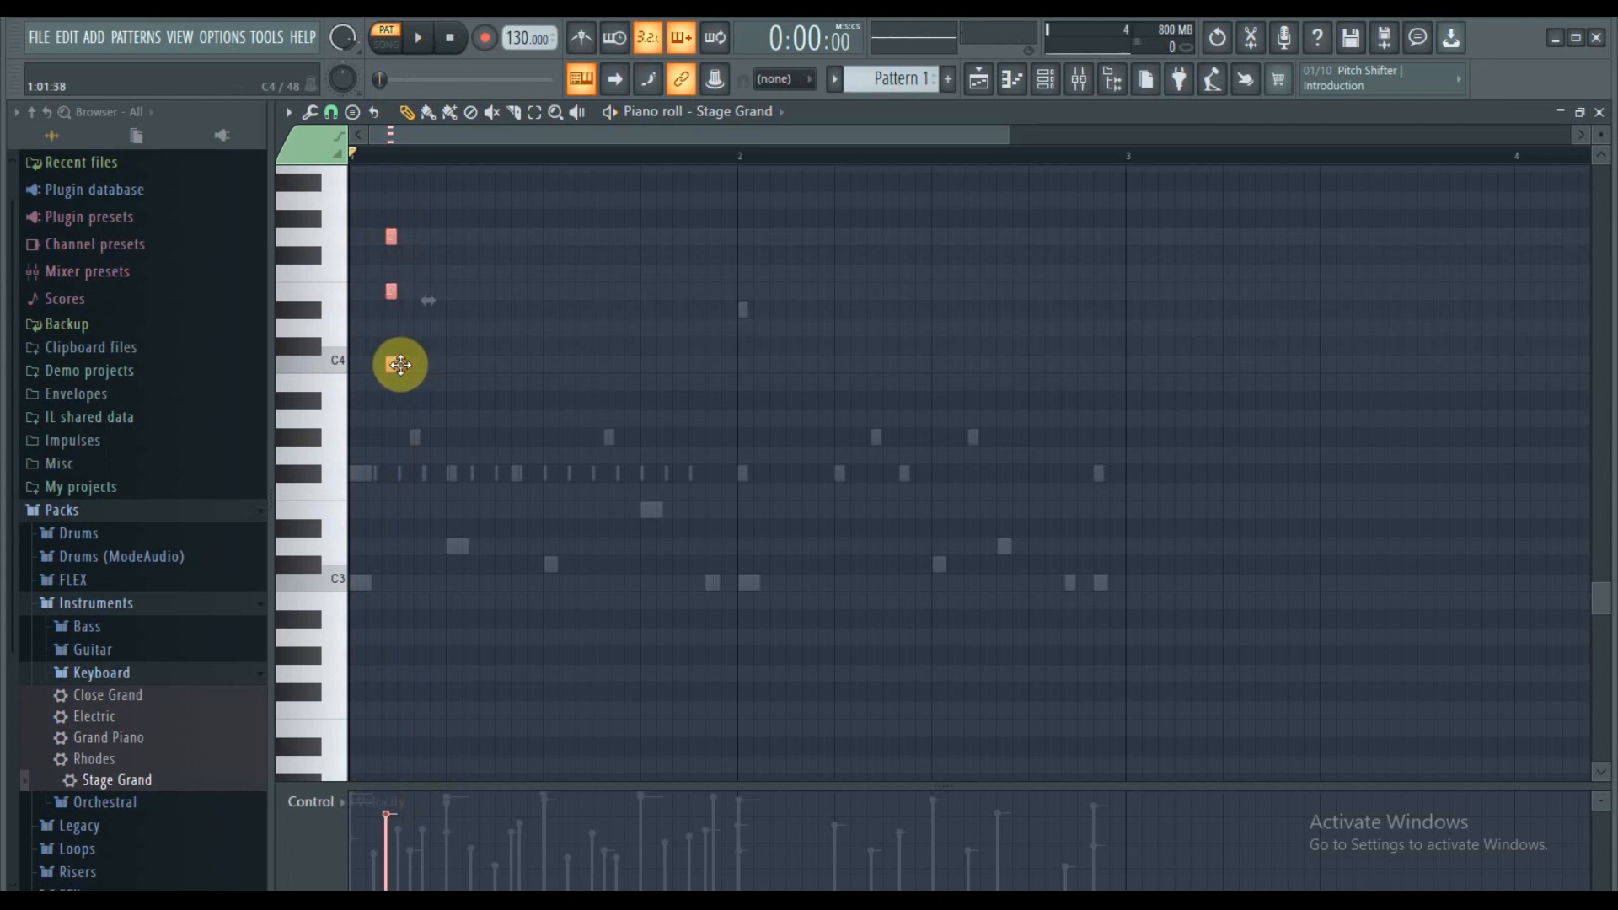
click(352, 371)
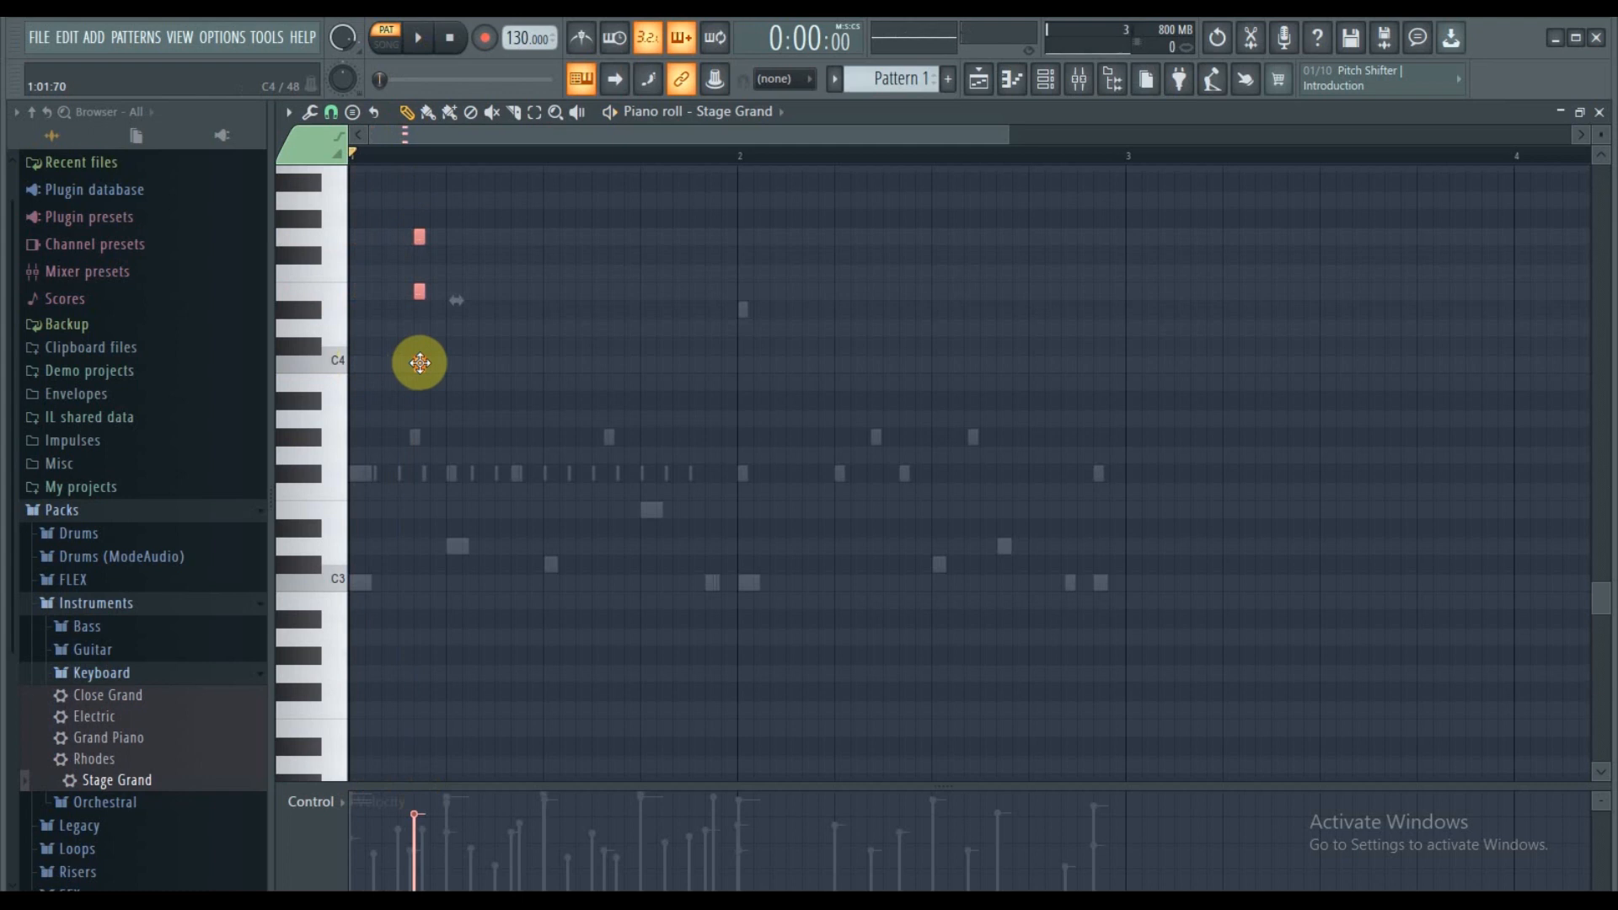
key(space)
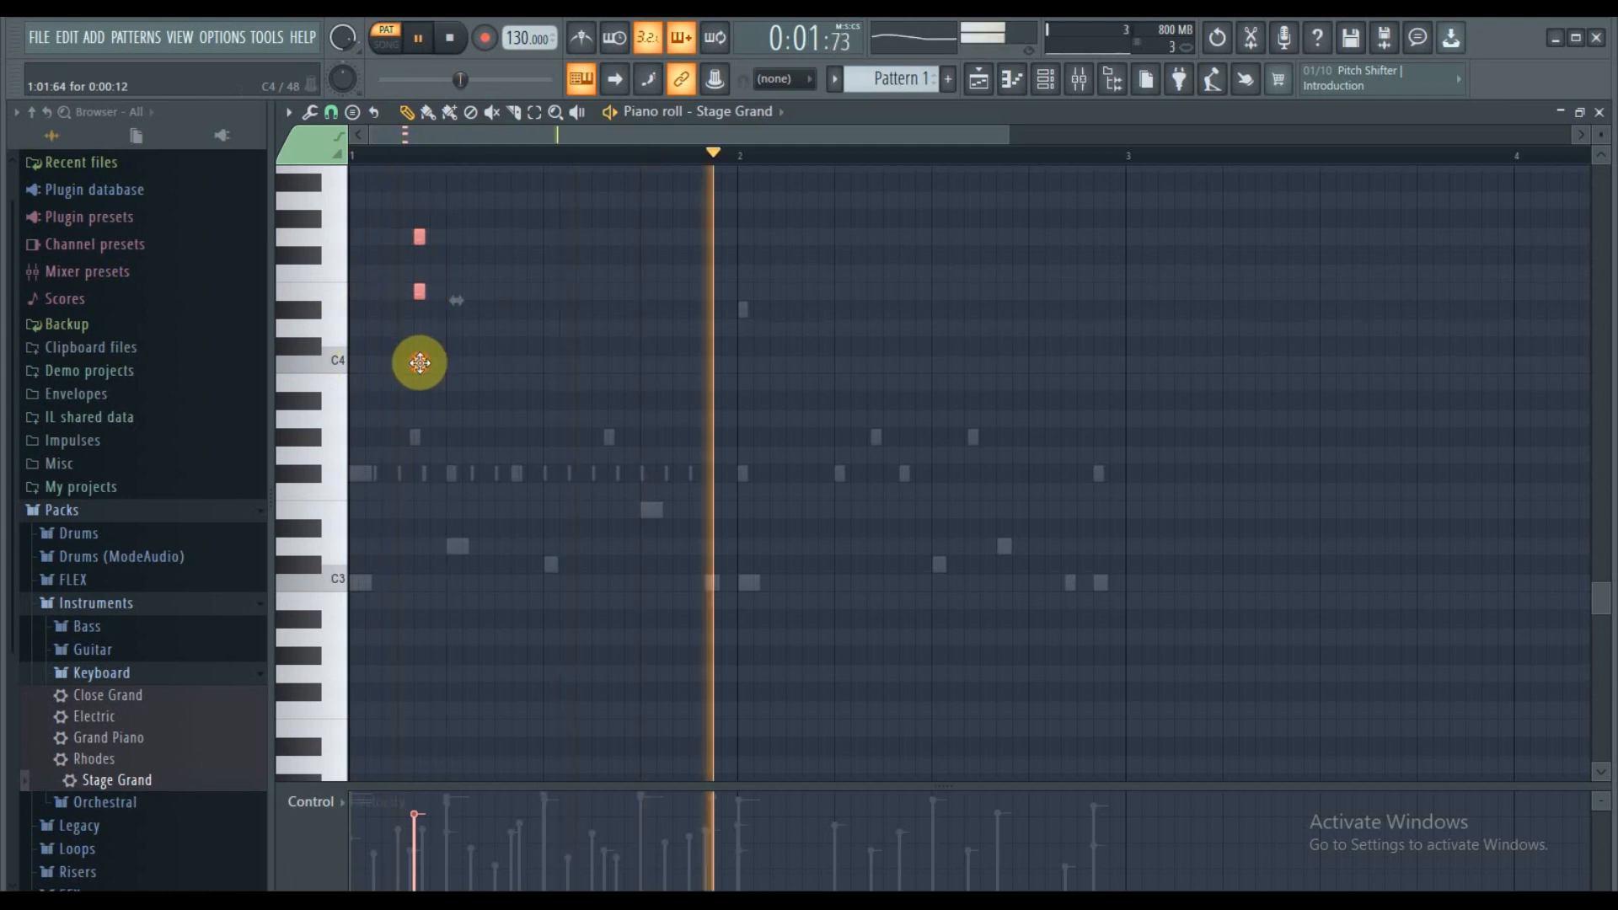
Step: Place two copies of the chord in bar 1 at one-beat intervals, play them, and delete the middle chord
mouse_move(419, 362)
mouse_down()
mouse_move(517, 372)
mouse_move(610, 355)
mouse_up()
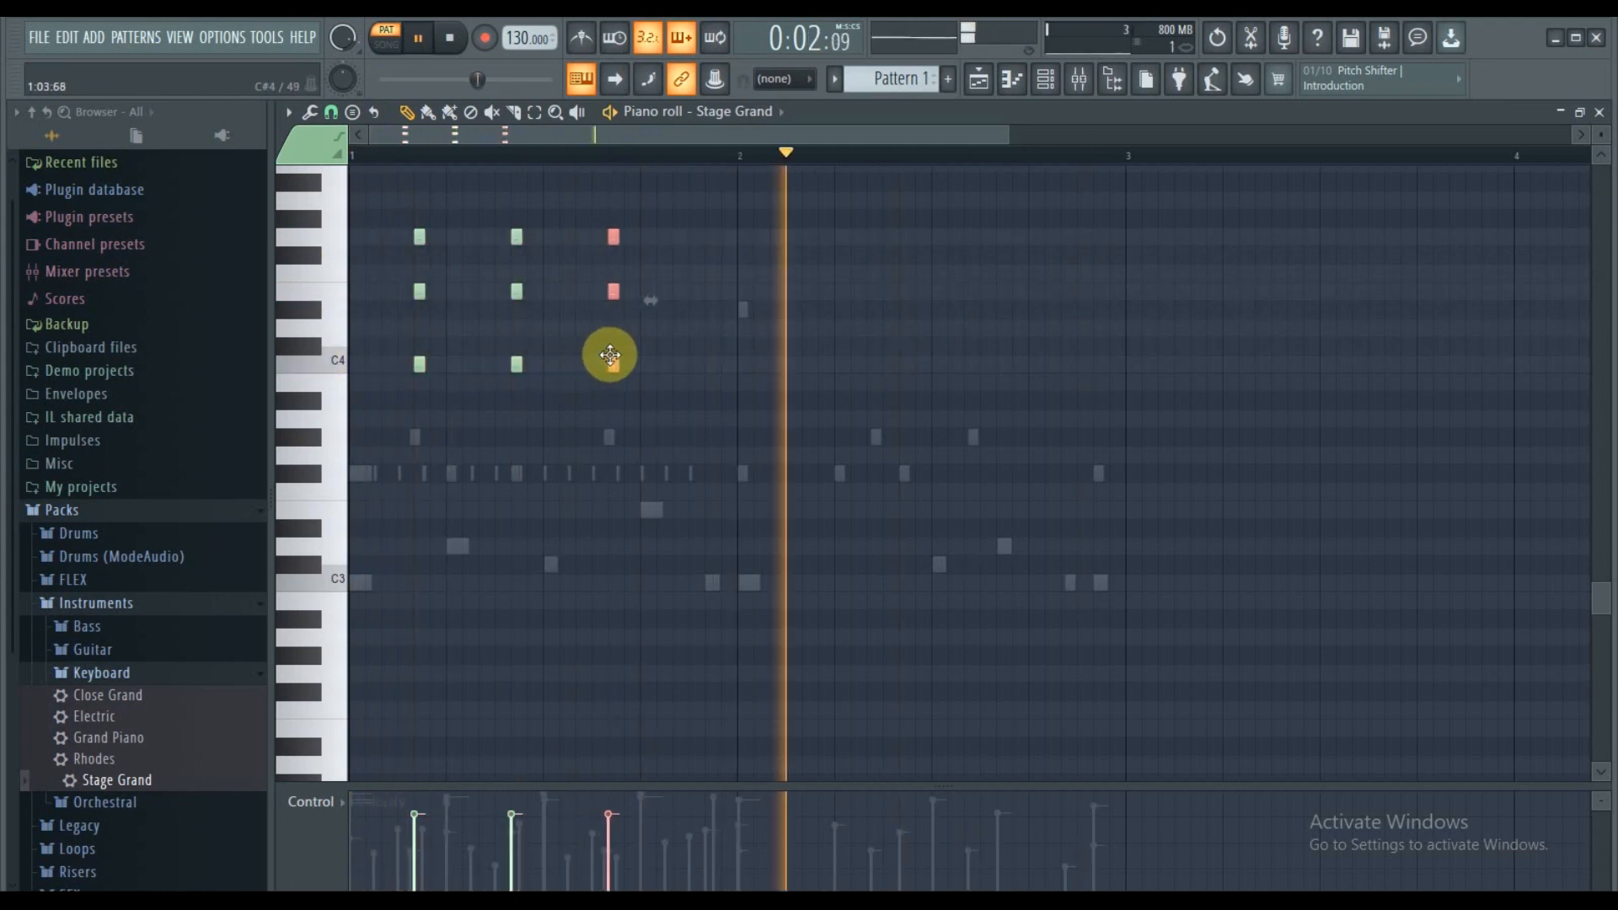
key(space)
key(space)
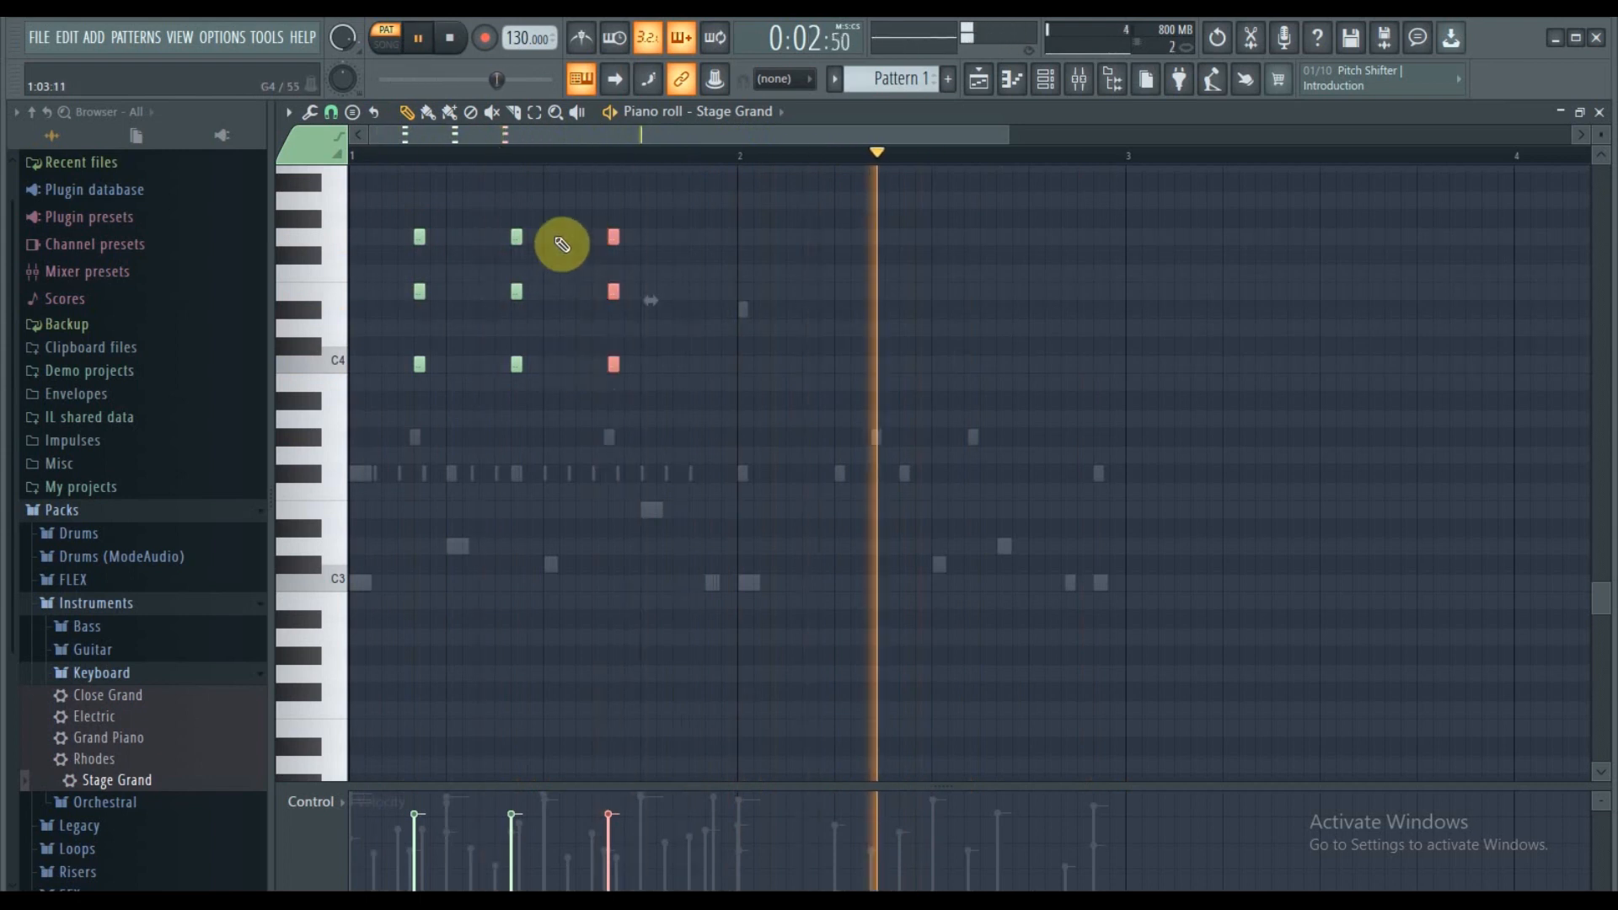
drag(554, 230, 486, 459)
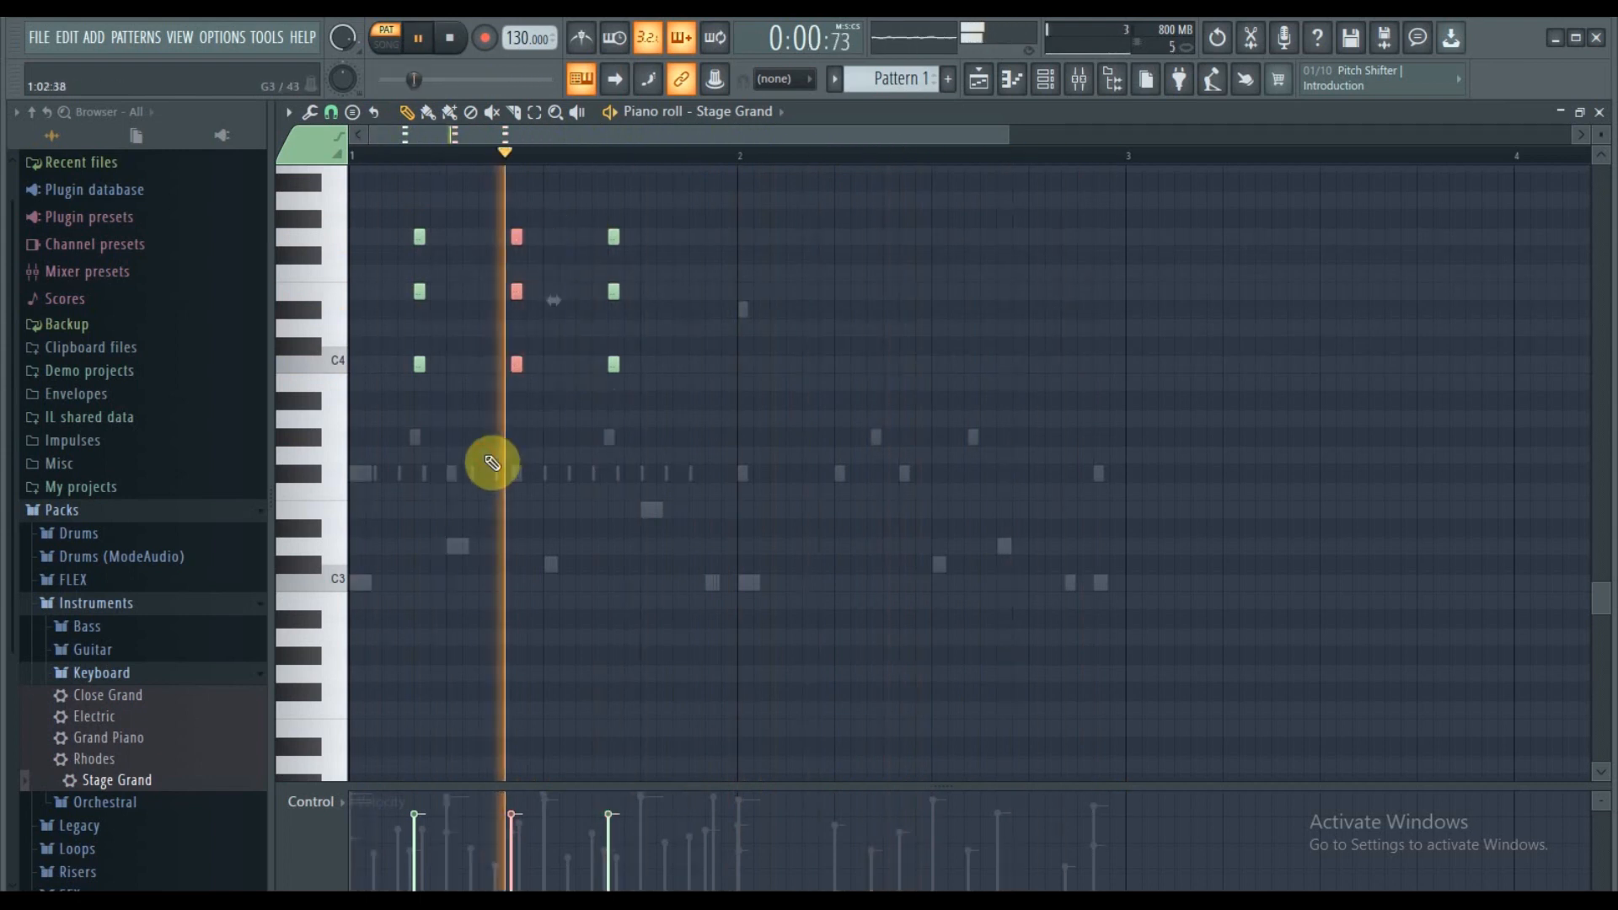
key(Delete)
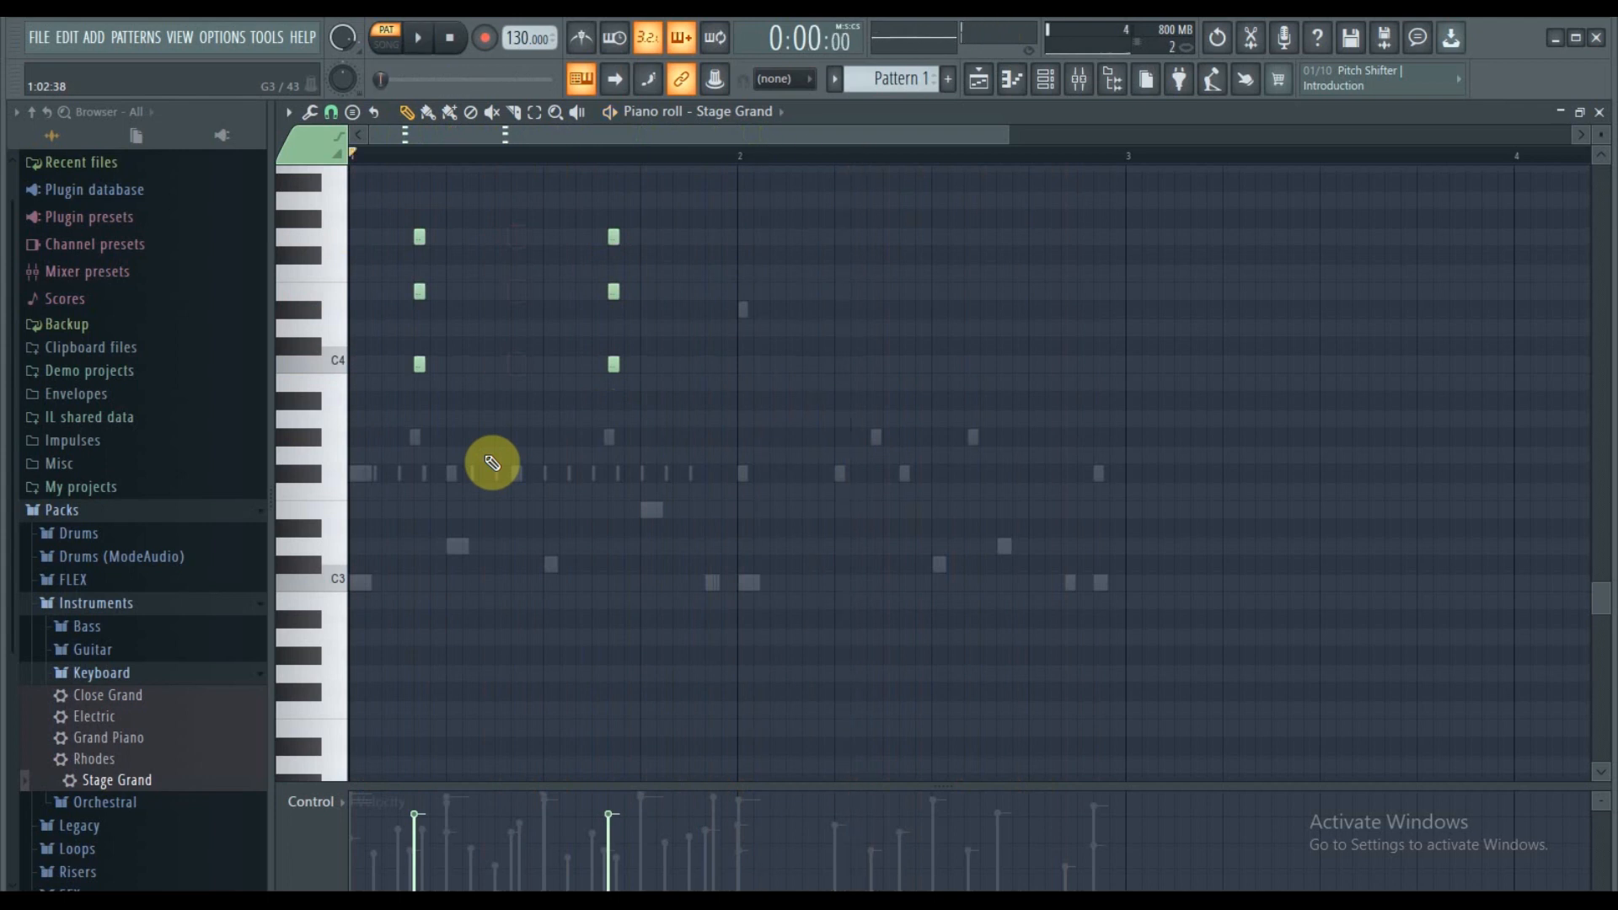
key(space)
Step: Copy the last chord of bar 1 to 2:01:64 in bar 2 and check its timing in playback
drag(662, 220, 609, 401)
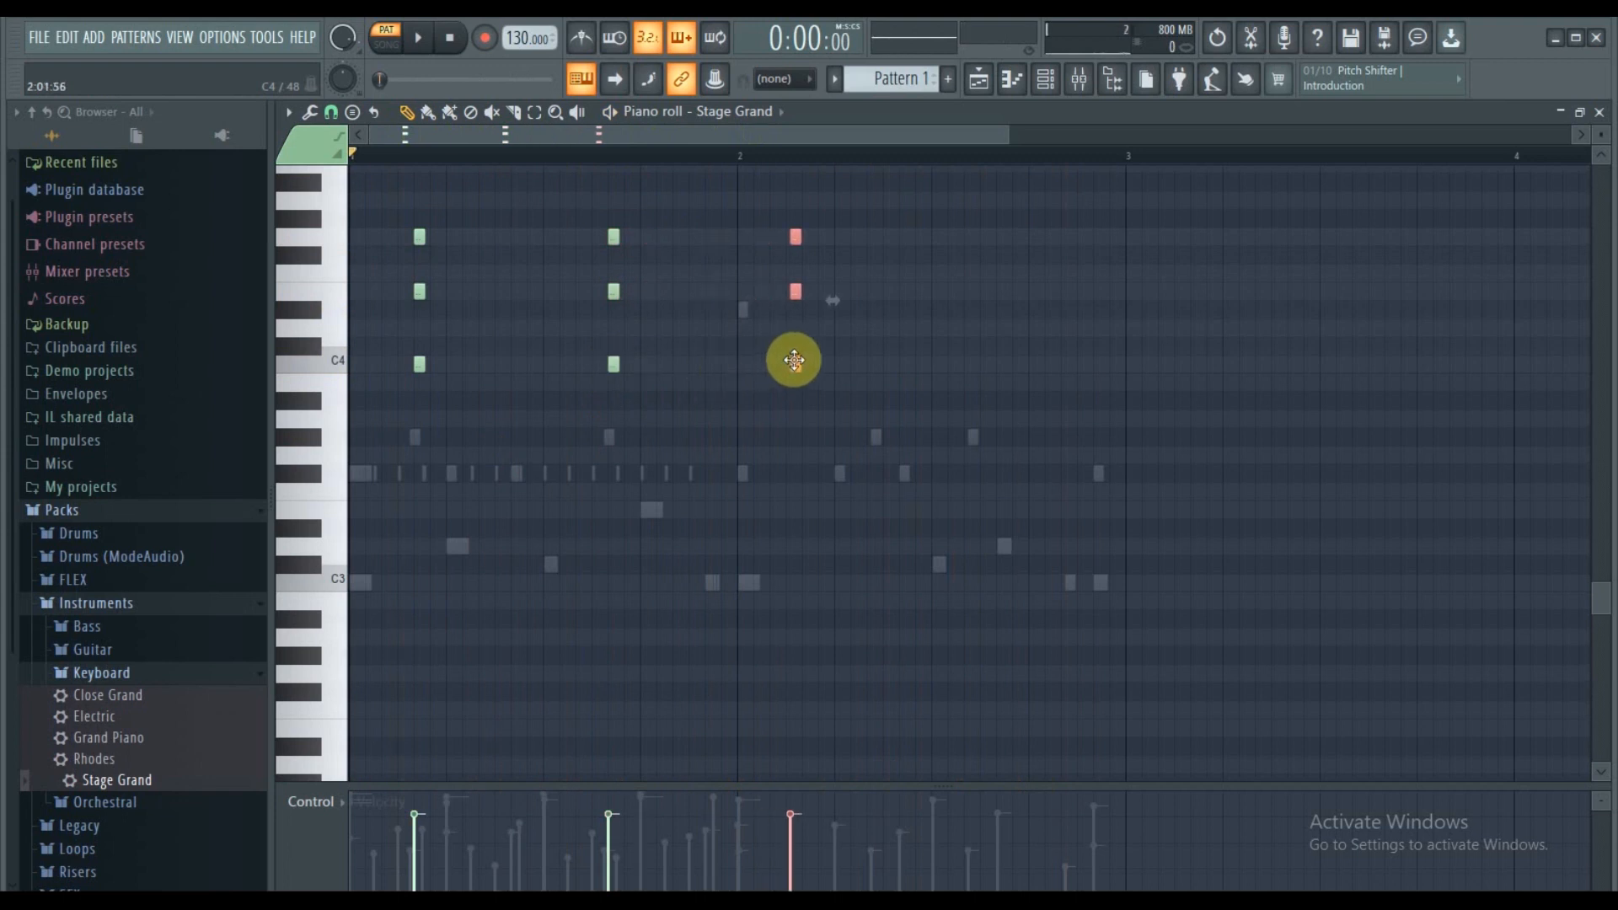
key(space)
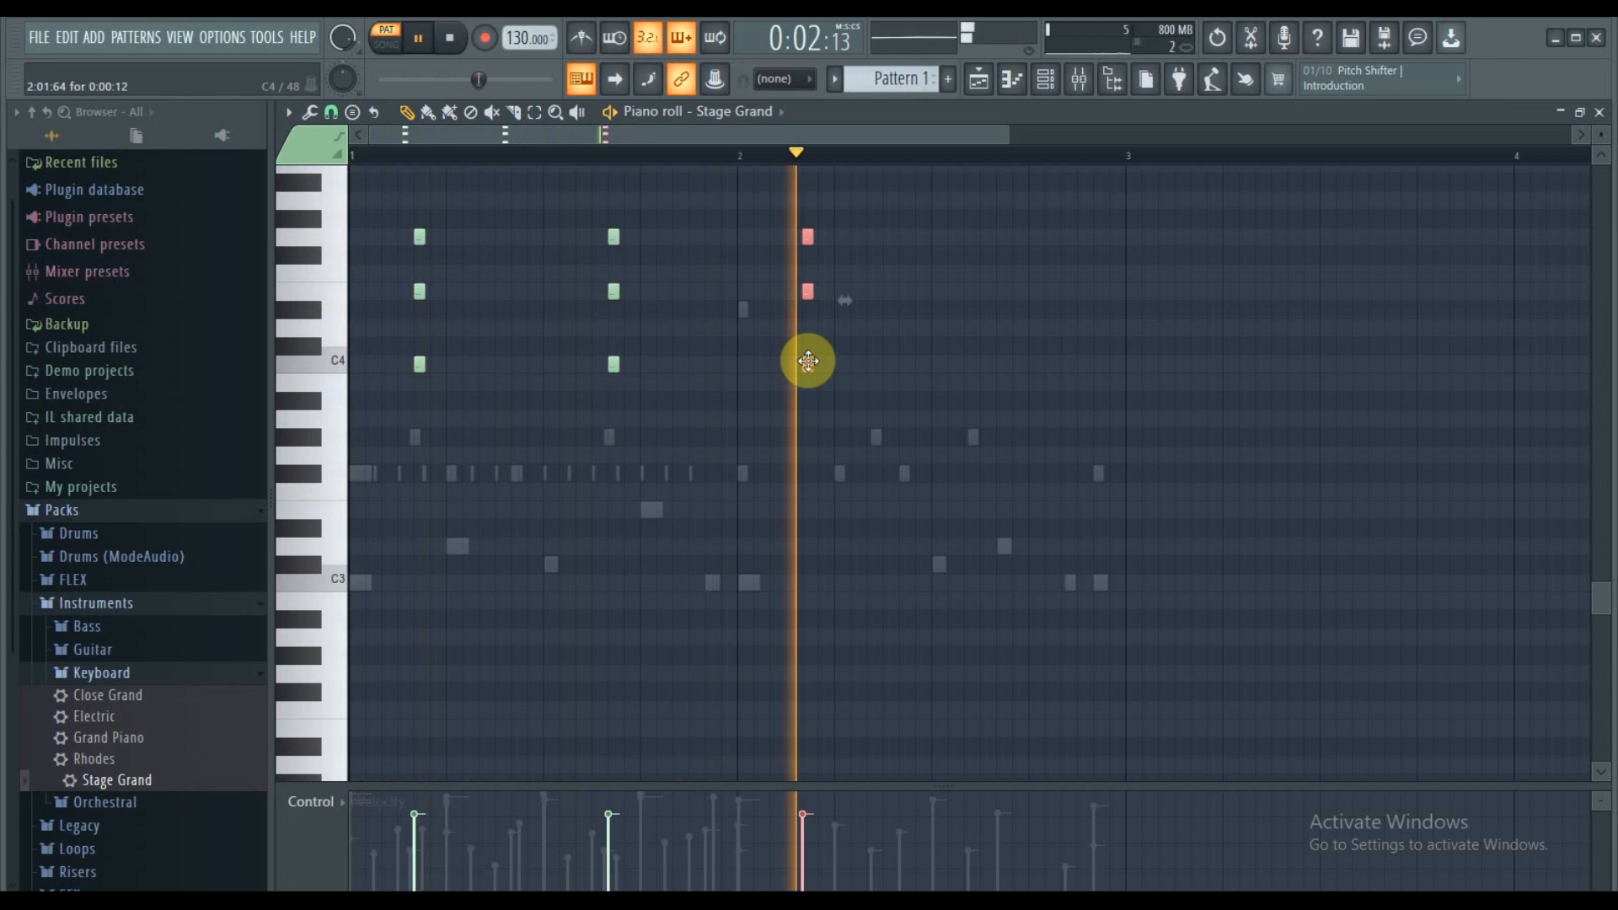
key(space)
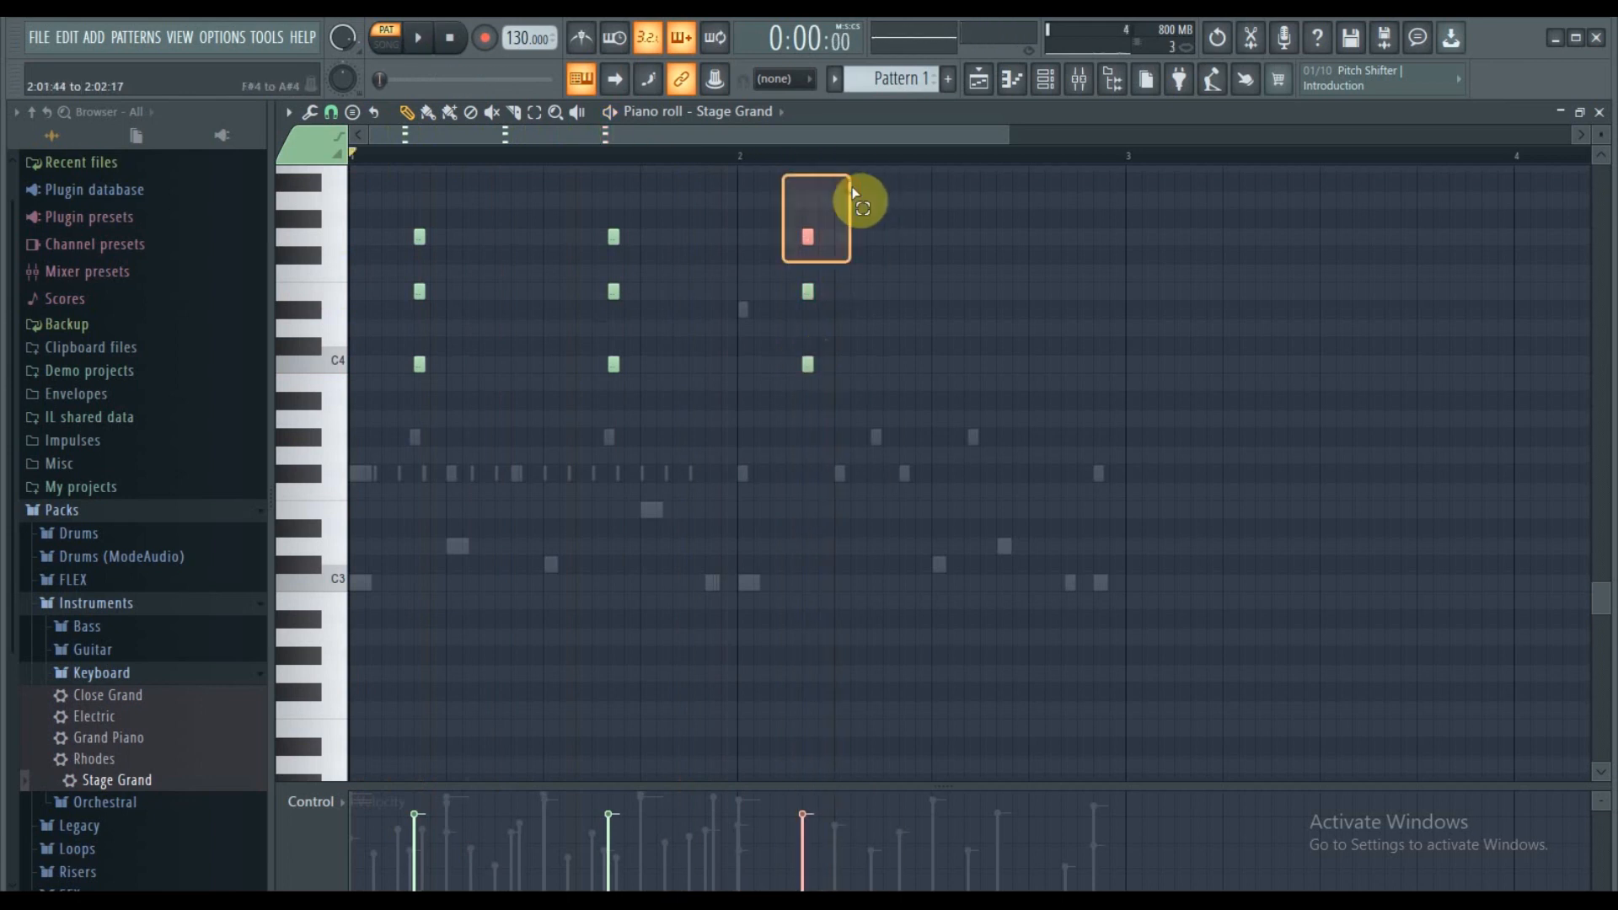
Step: Copy the last two chords further along the timeline, remove the copy in bar 3 and play the pattern
drag(852, 194, 610, 417)
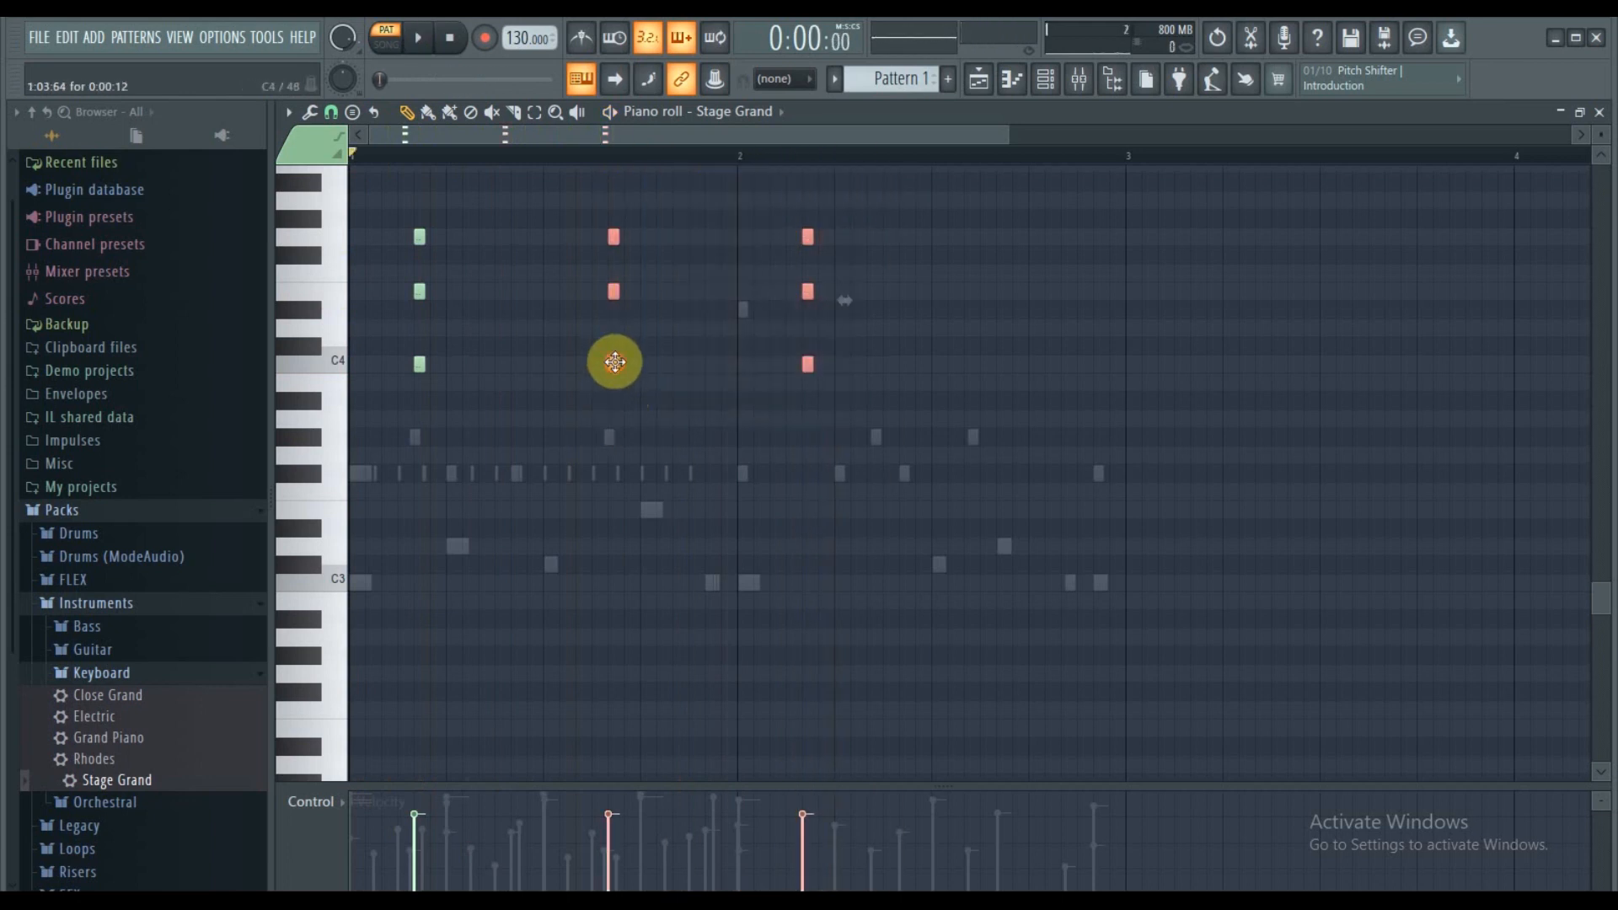
drag(614, 361, 977, 388)
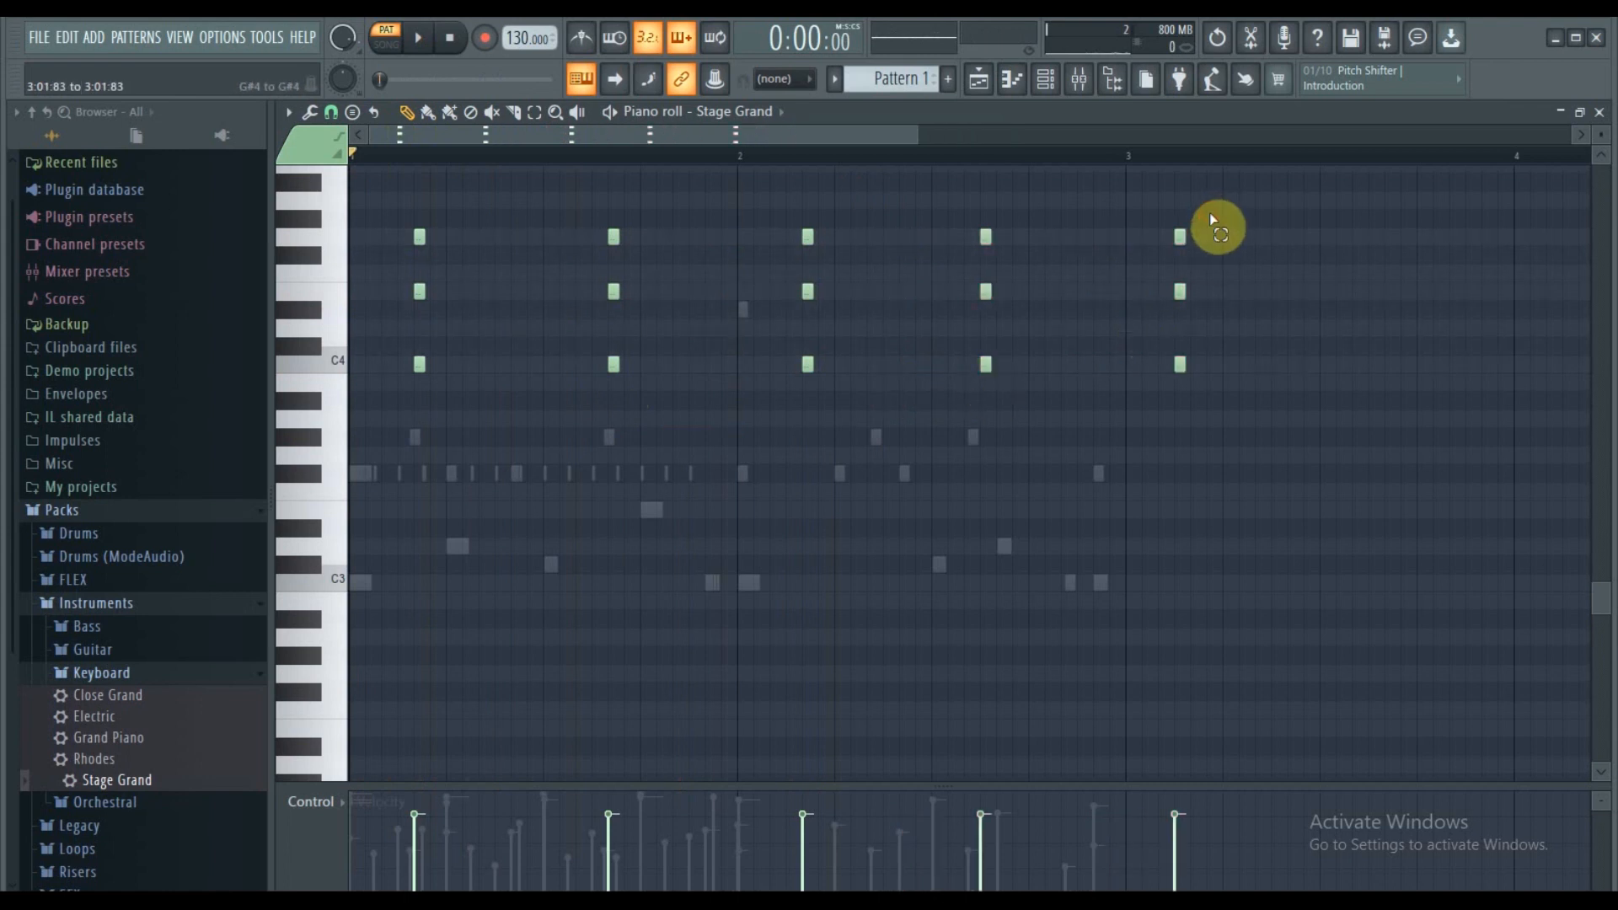
drag(1190, 351, 1176, 393)
key(space)
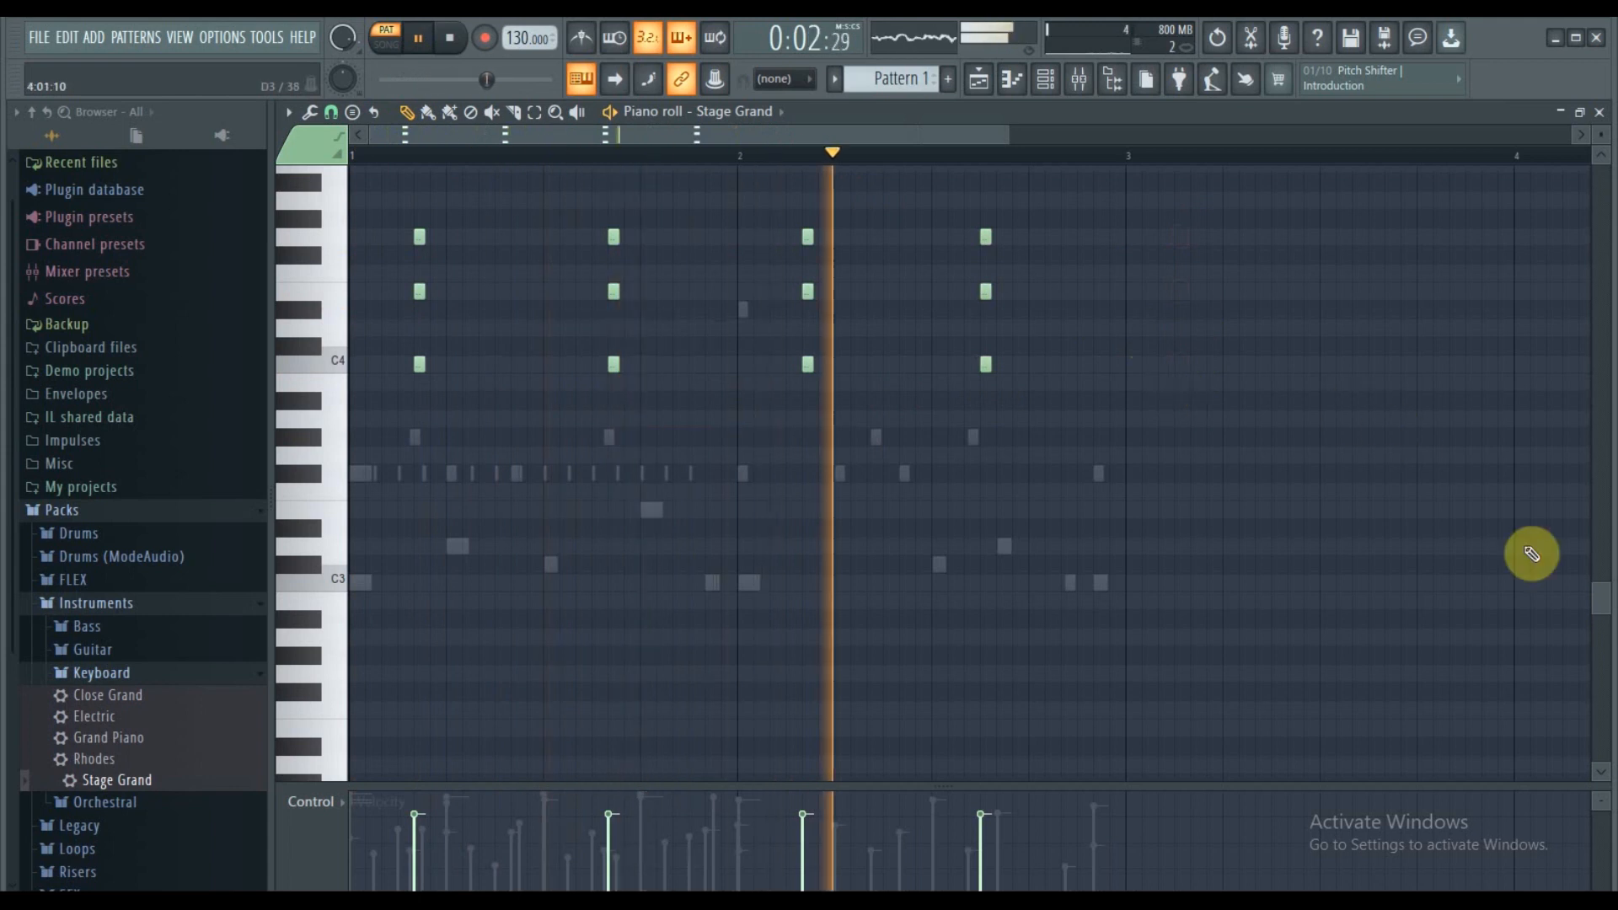
Step: Move the last chord in bar 2 to 2:03:64 and stop playback
scroll(1591, 704, up, 3)
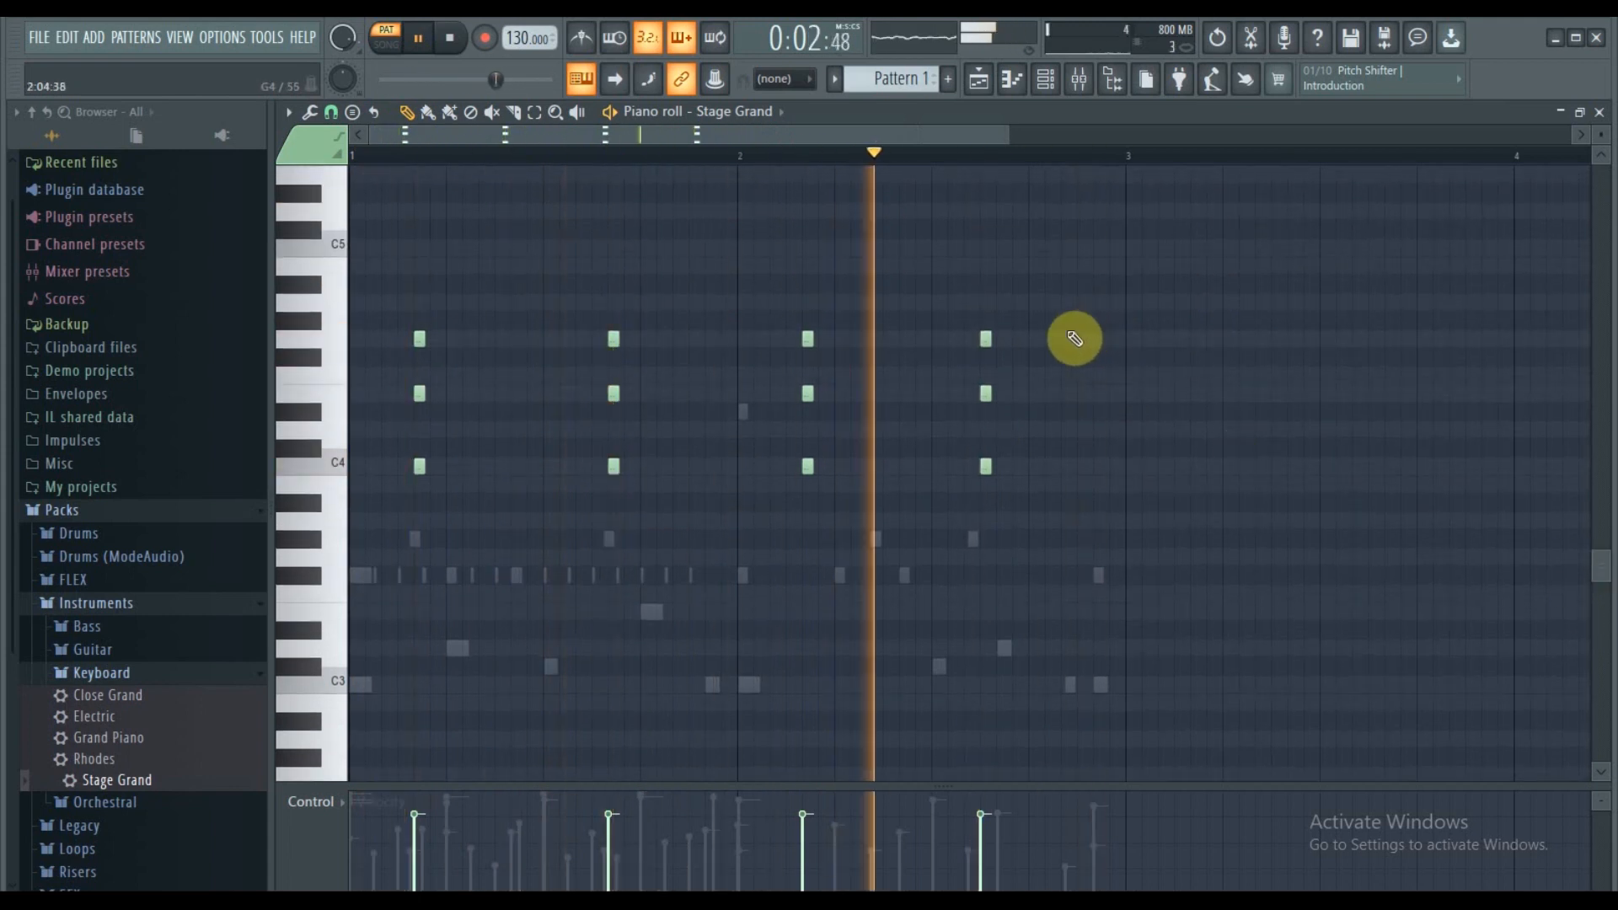
drag(1044, 314, 1000, 463)
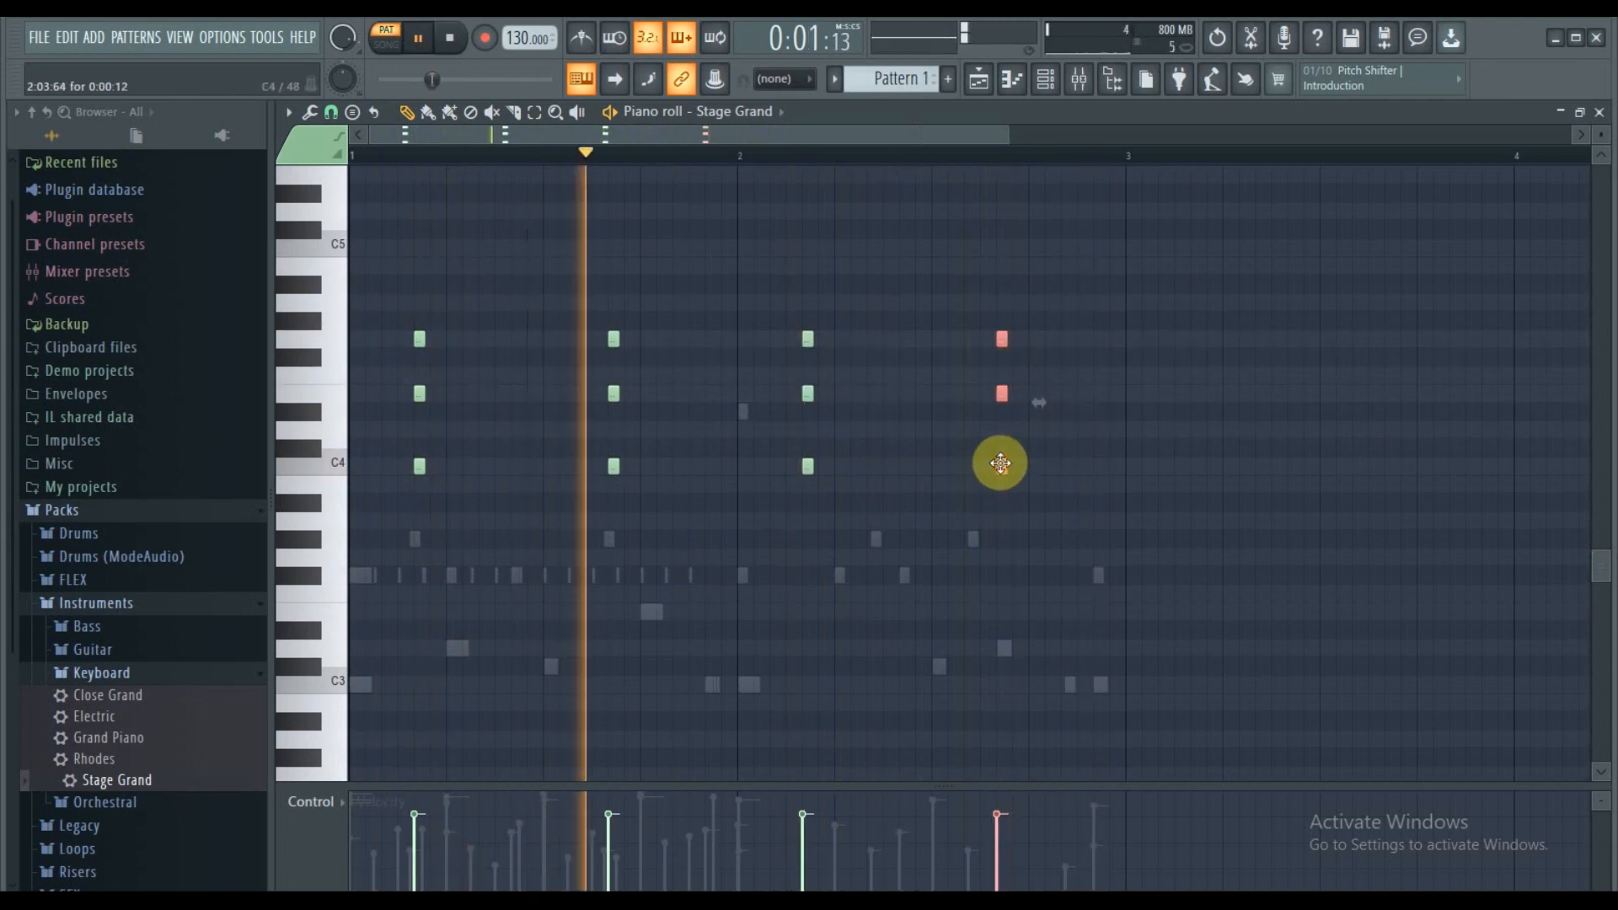
key(space)
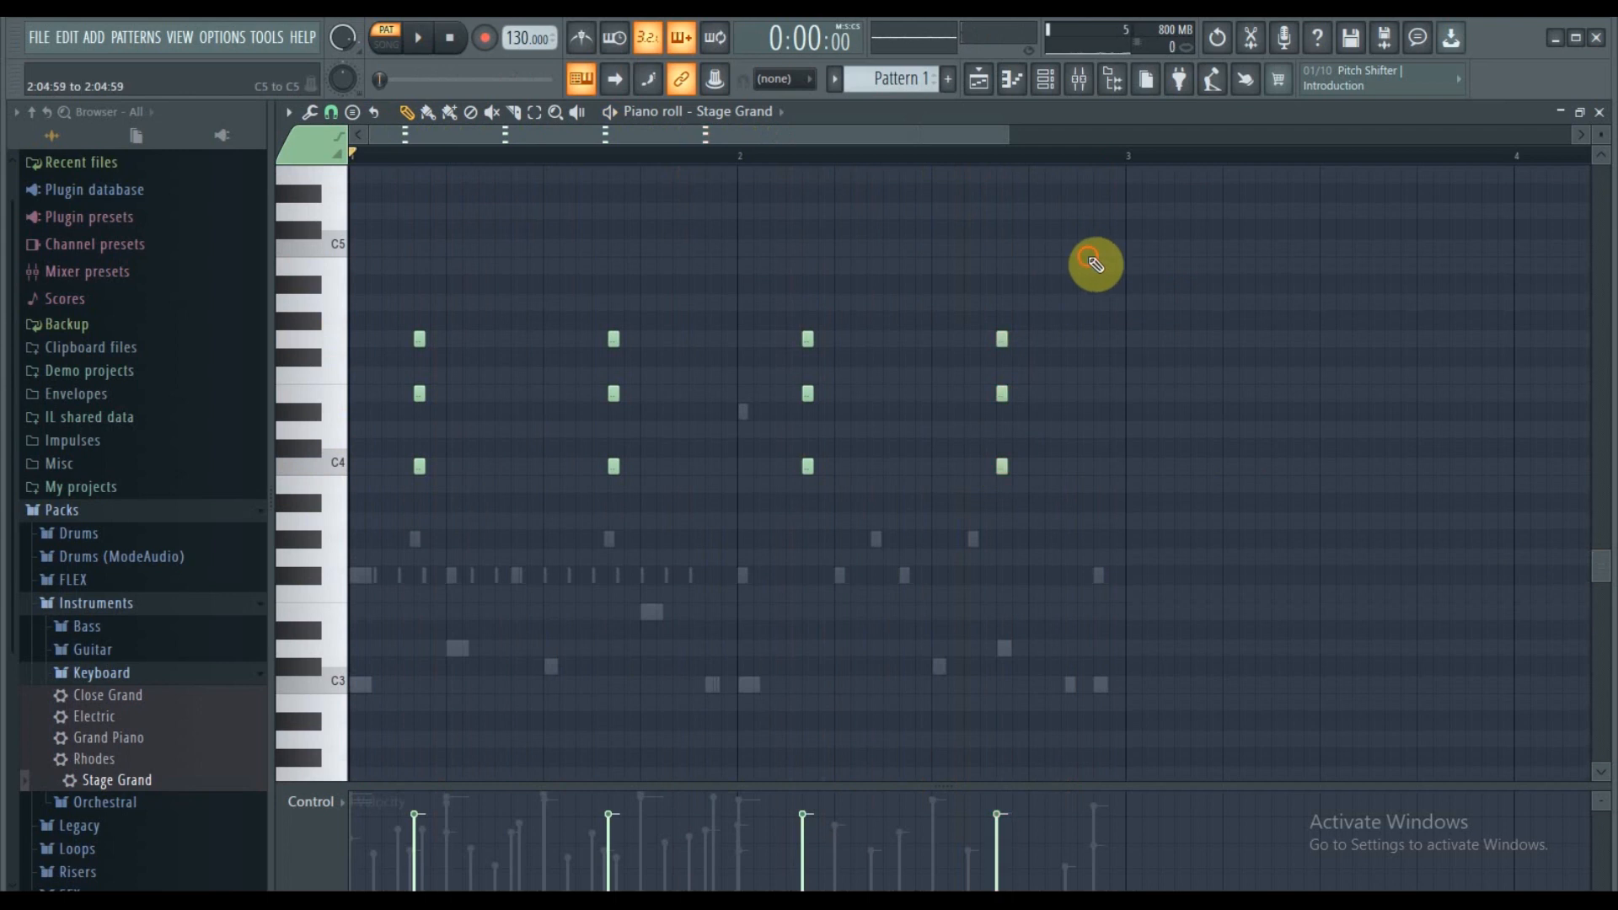
Step: Delete all chords from the Stage Grand piano roll and add a new FPC channel to the channel rack
drag(1093, 264, 350, 553)
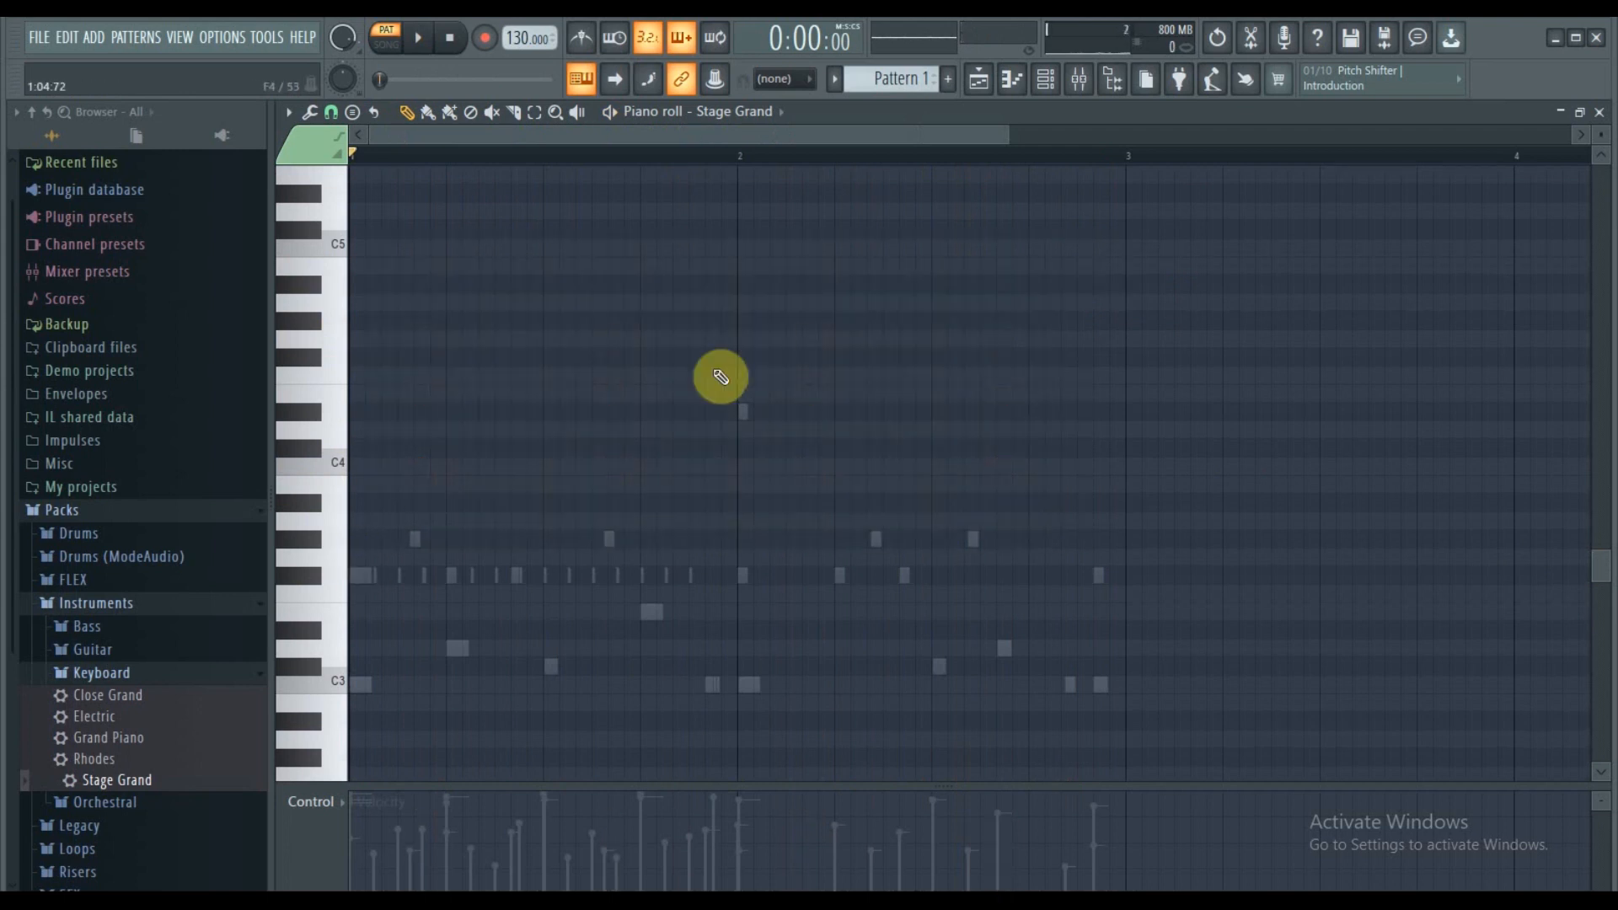
click(1062, 80)
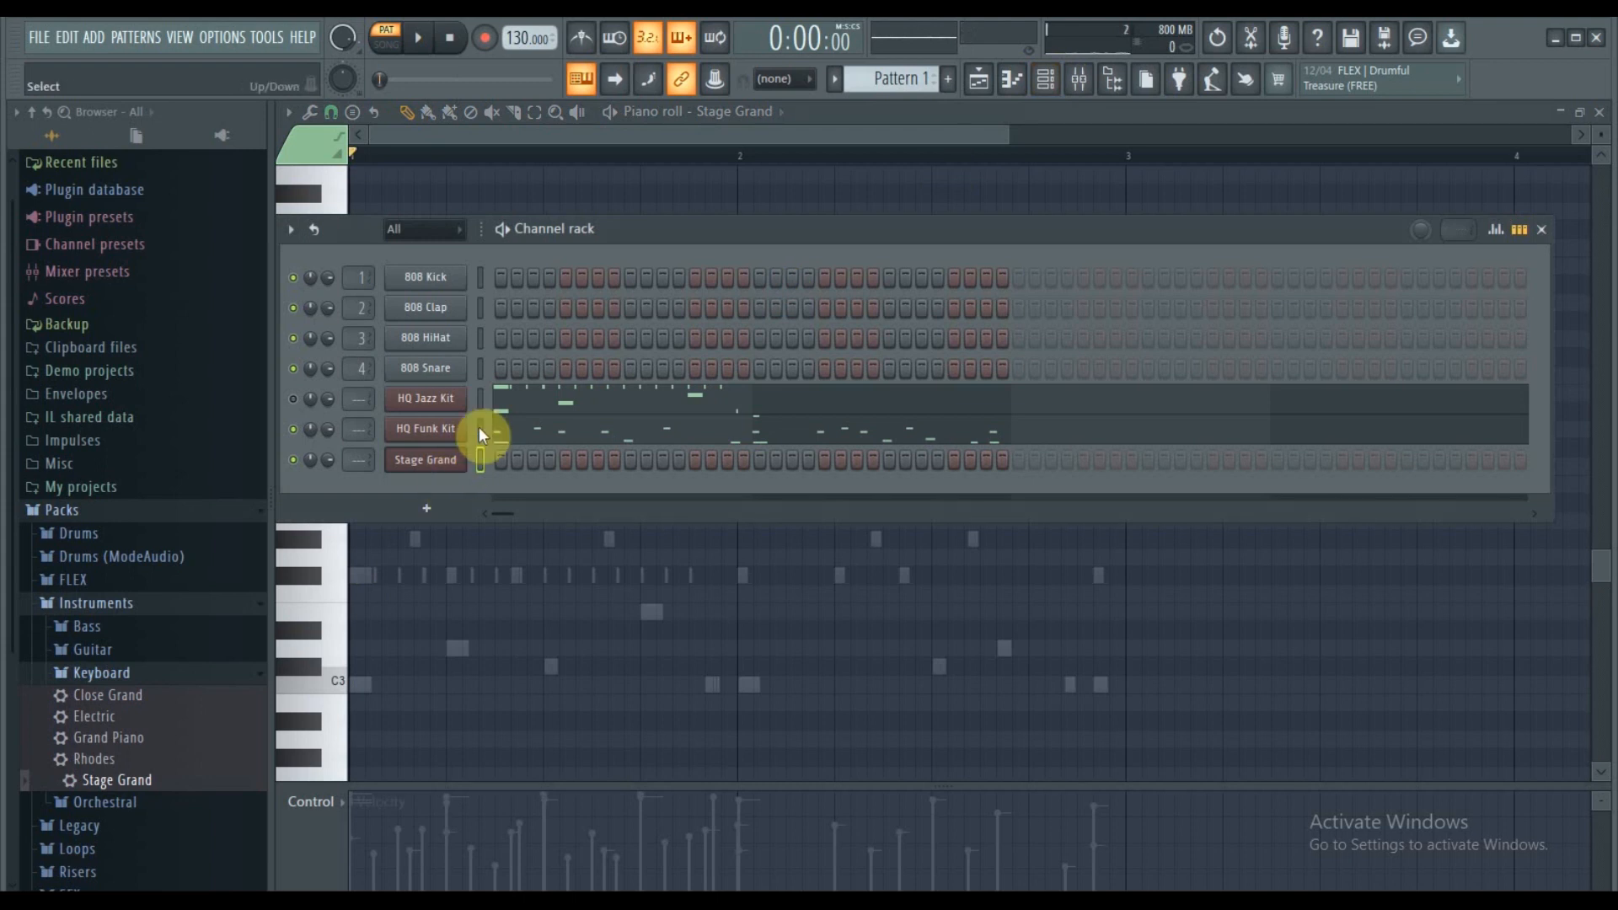
click(429, 509)
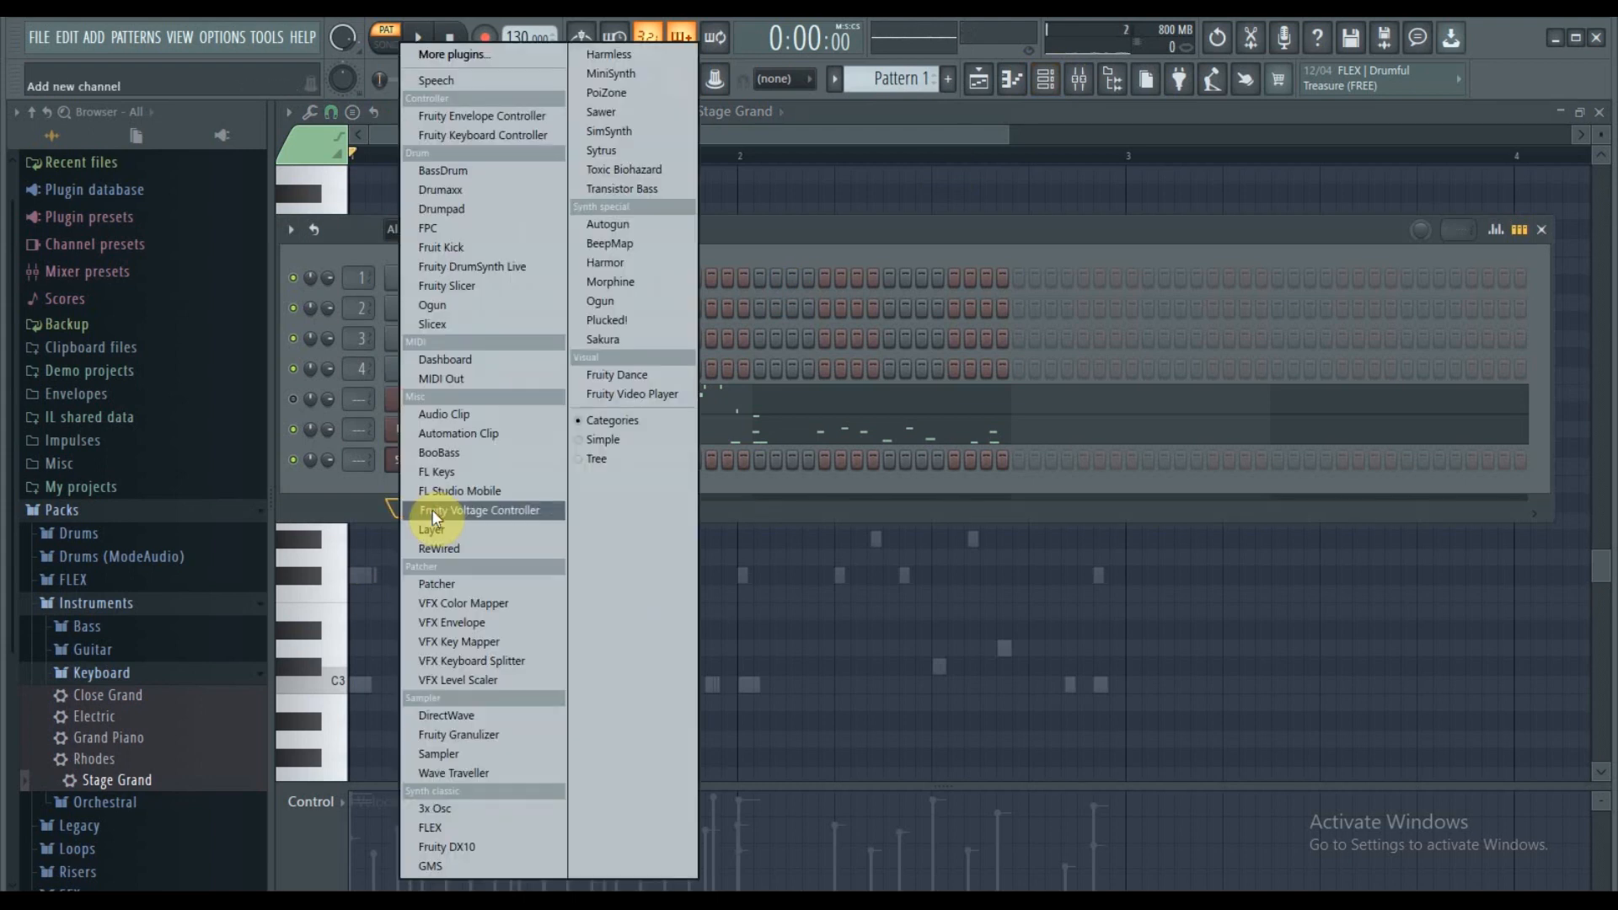
click(471, 226)
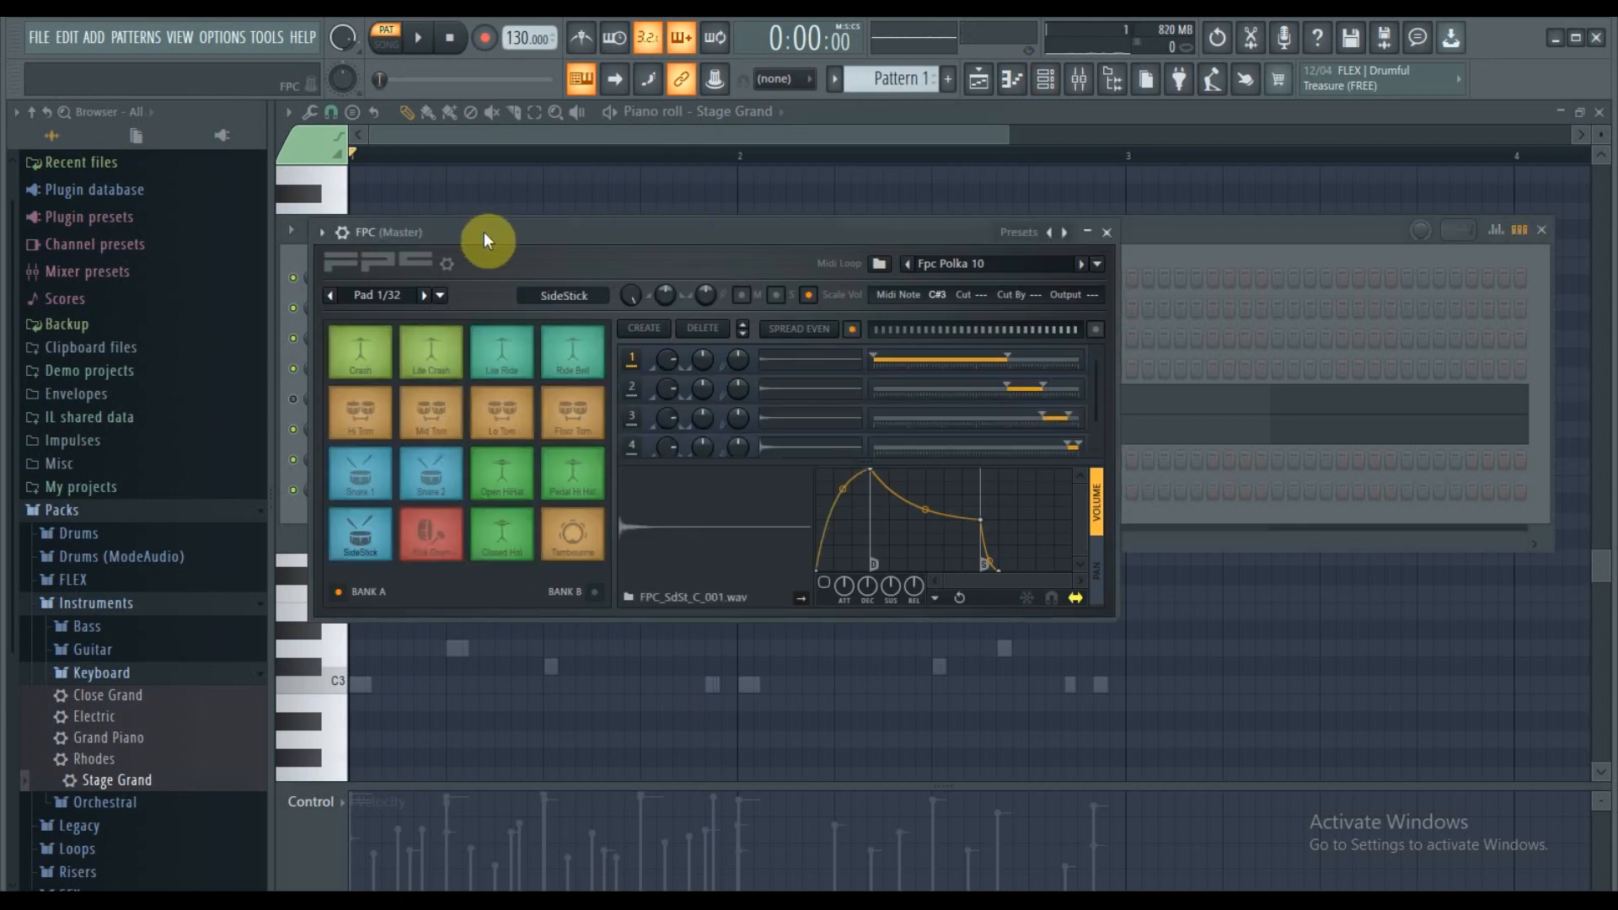
Step: Load the Breakbeat preset in the new FPC and look through the acoustic and electronic kits
click(1065, 234)
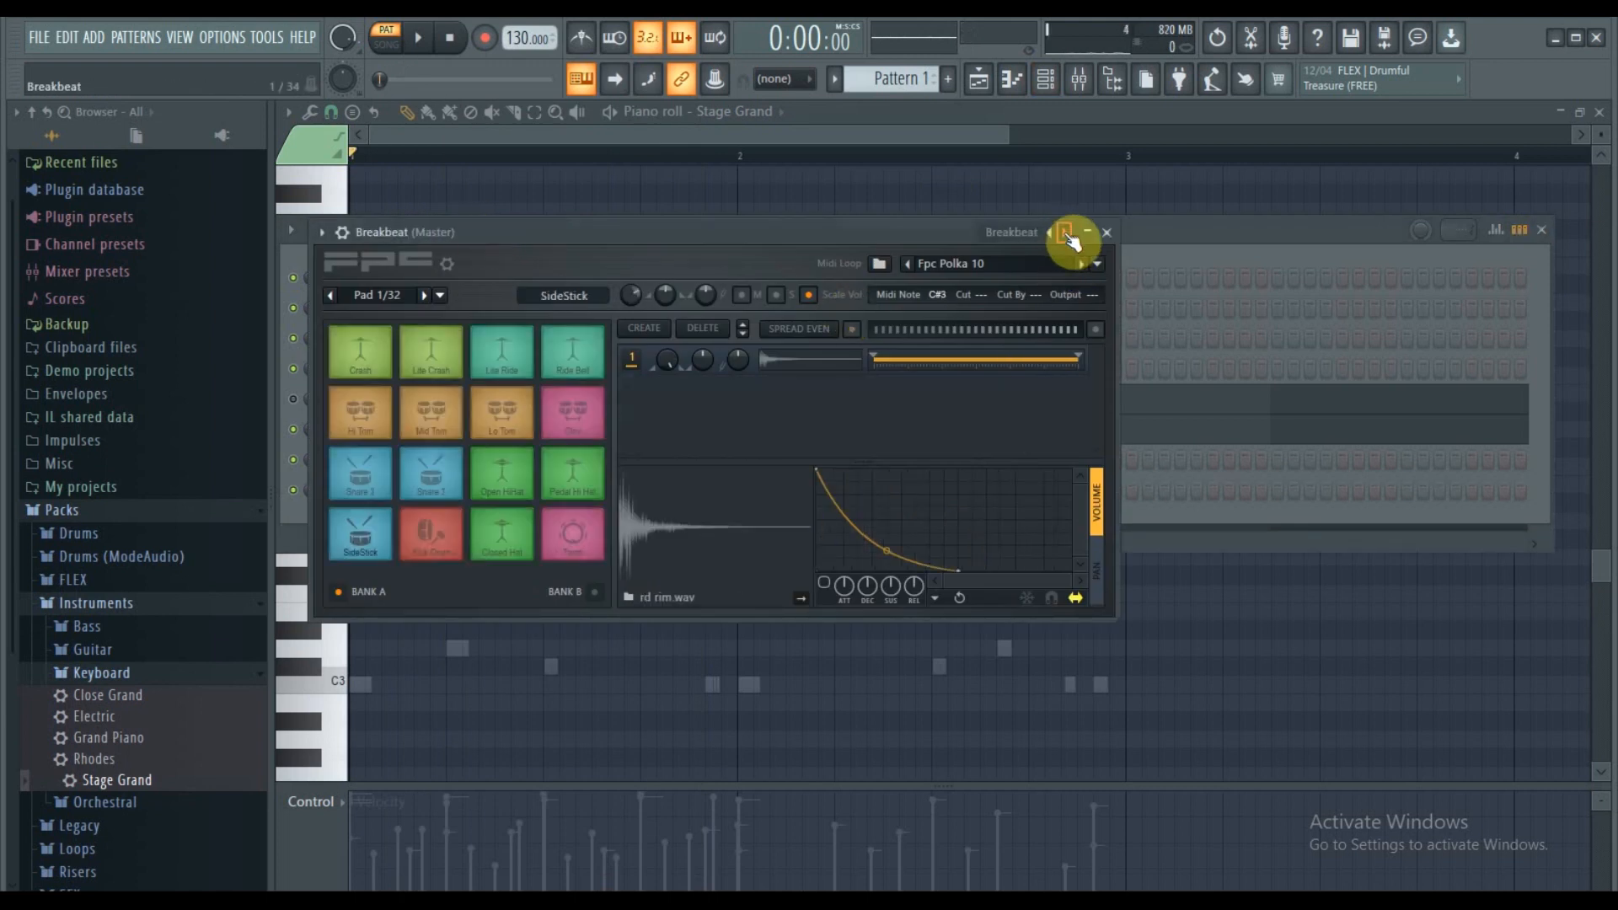
right_click(1066, 236)
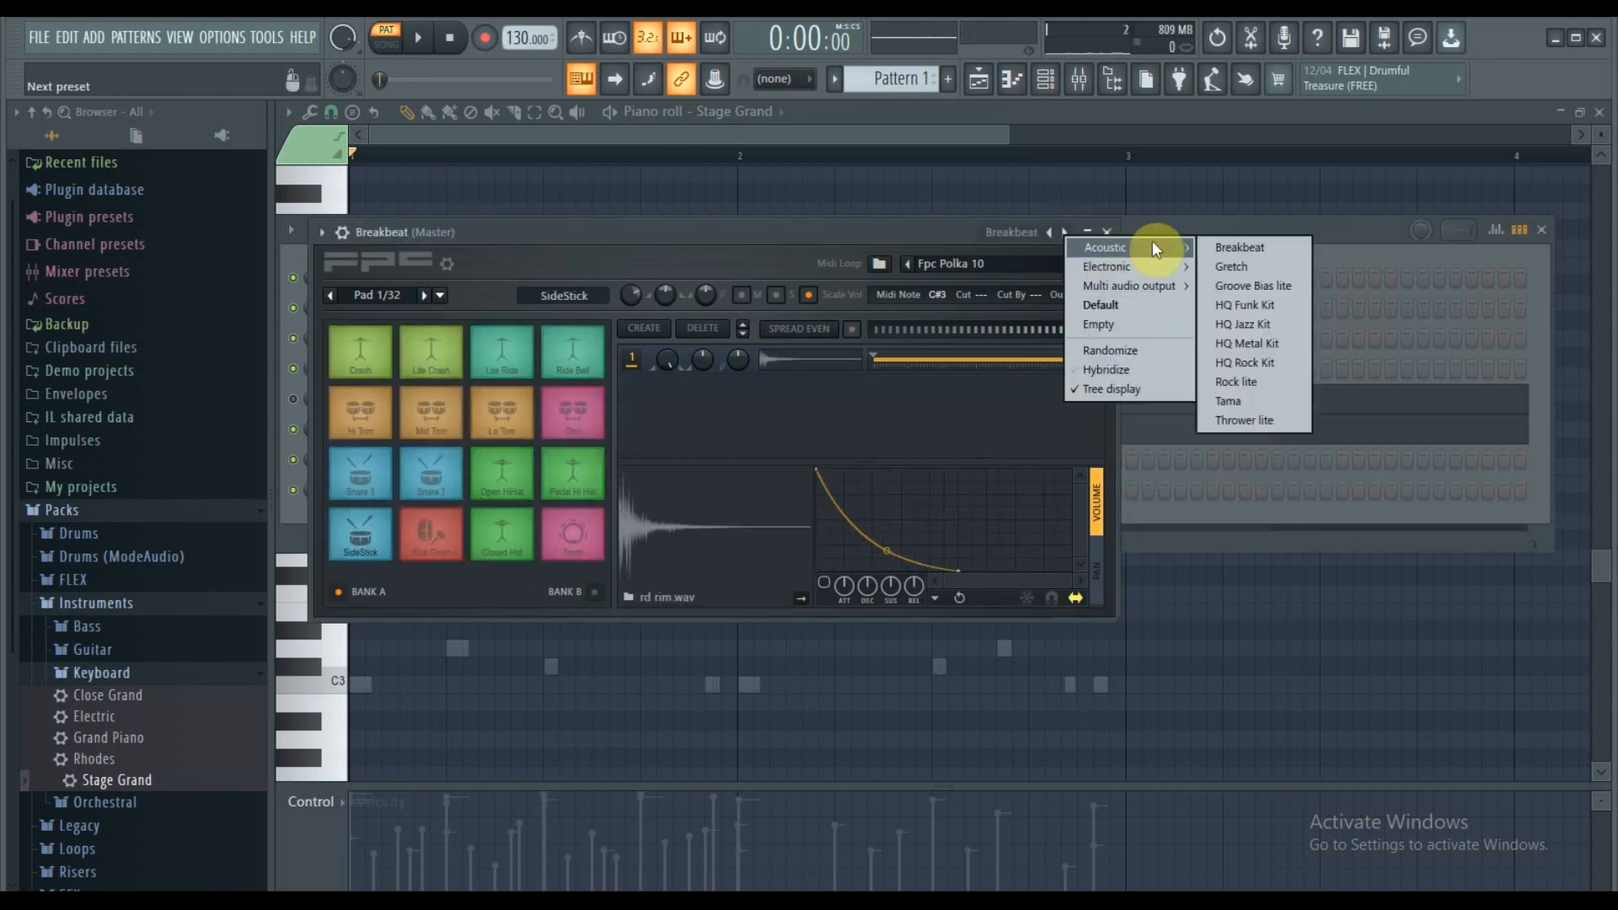
mouse_move(1184, 269)
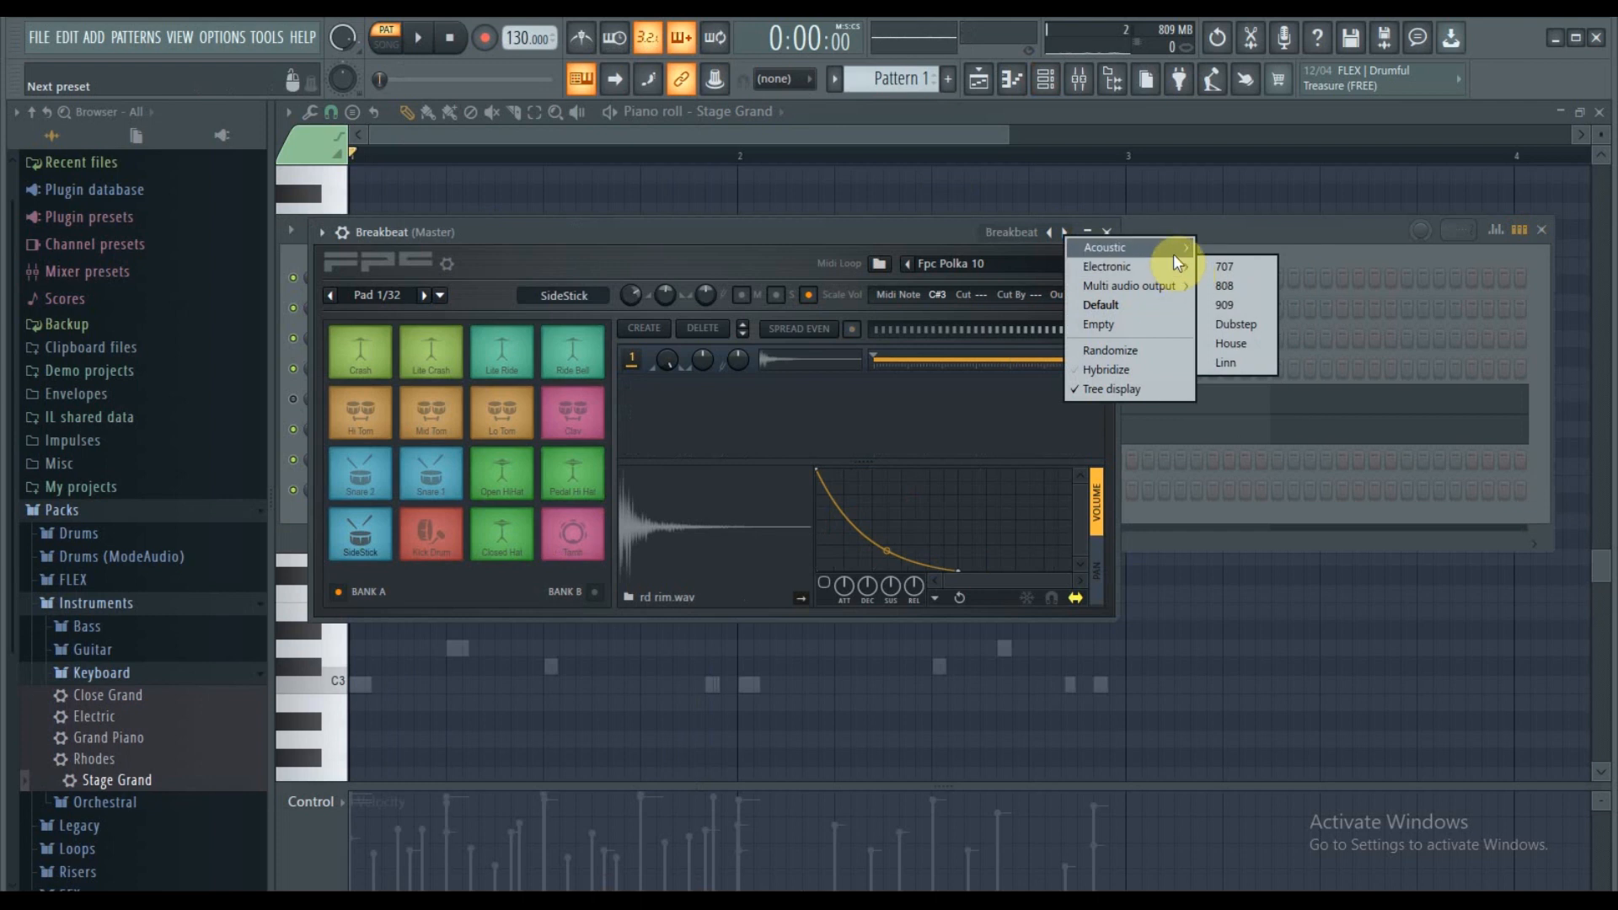
click(938, 230)
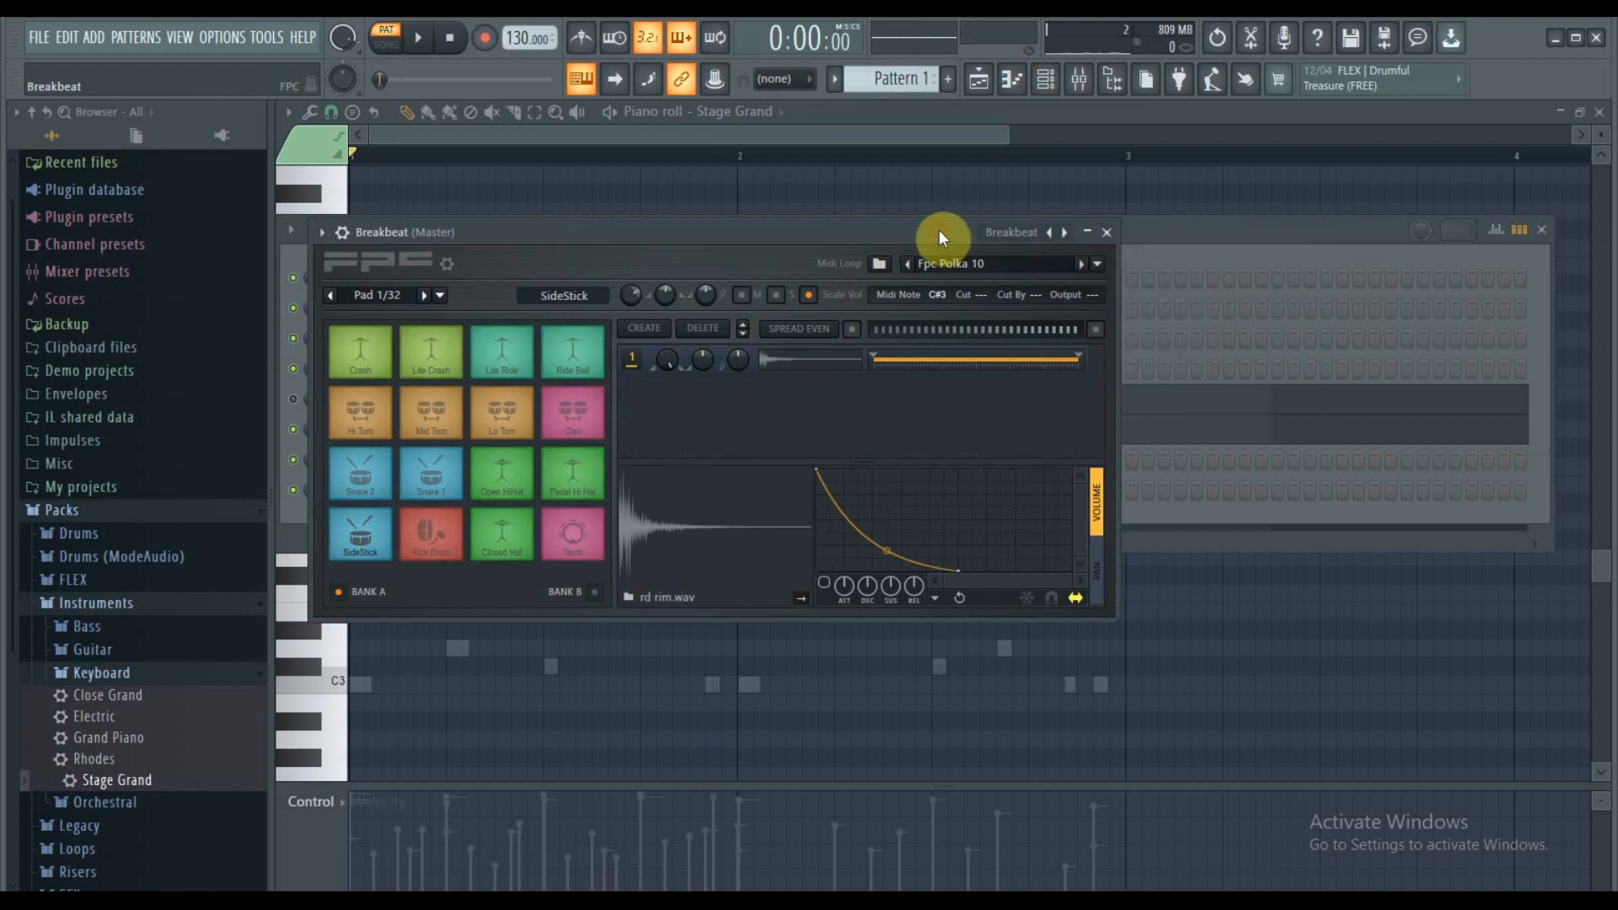
Step: Set the Breakbeat kit's MIDI loop to Fpc Ambient Groove 01, browse the loop categories and move the window aside
click(1083, 265)
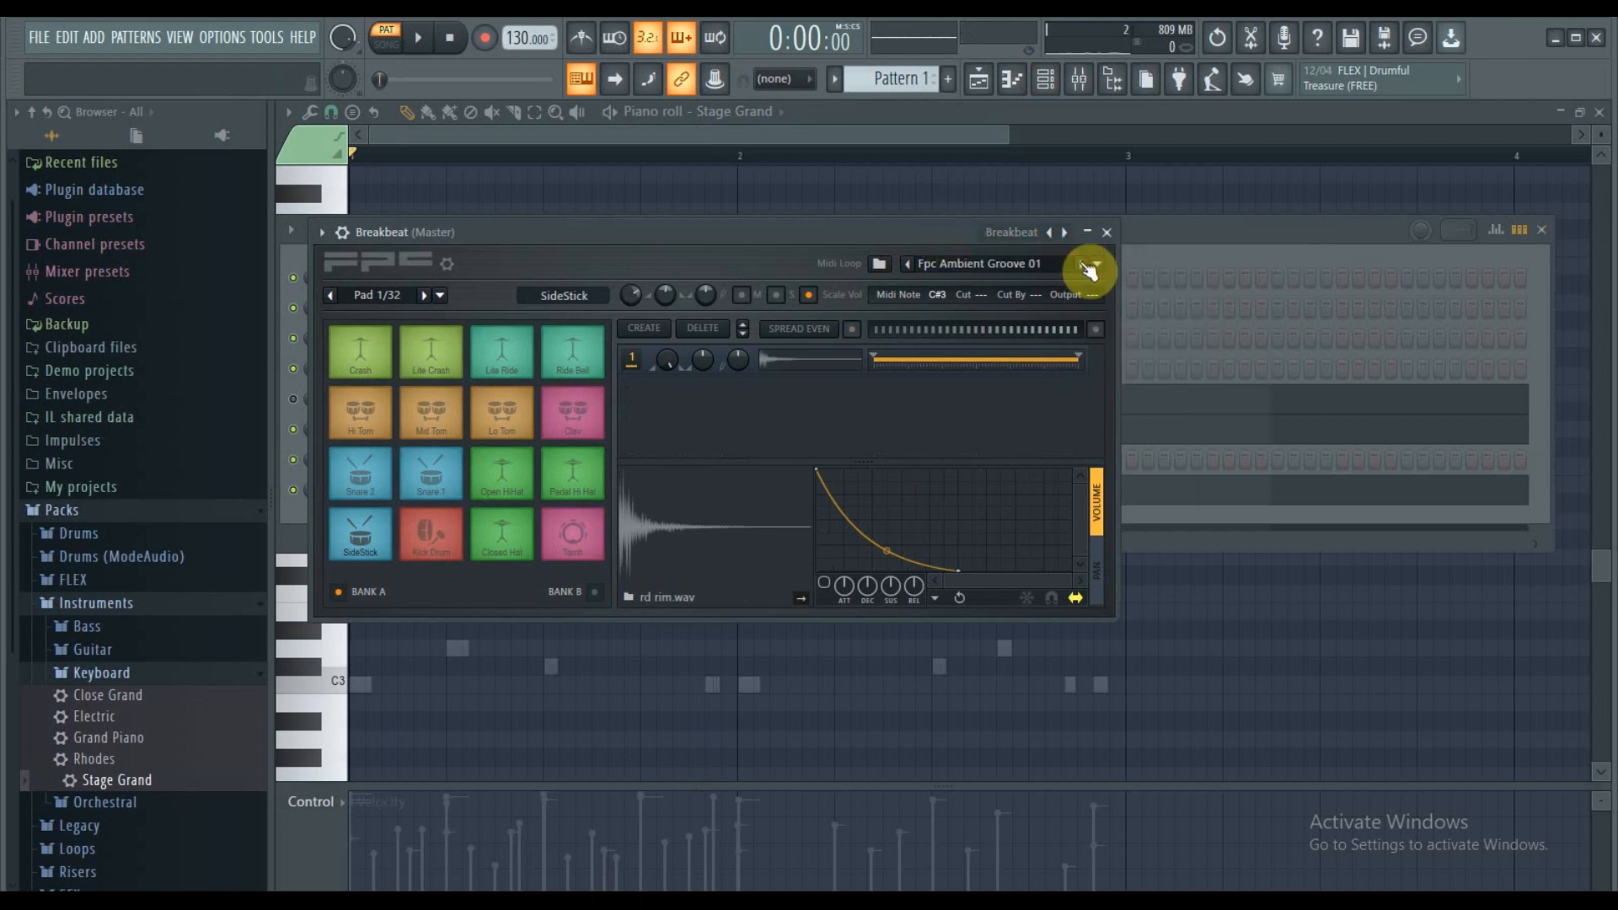
click(1088, 268)
mouse_move(1033, 408)
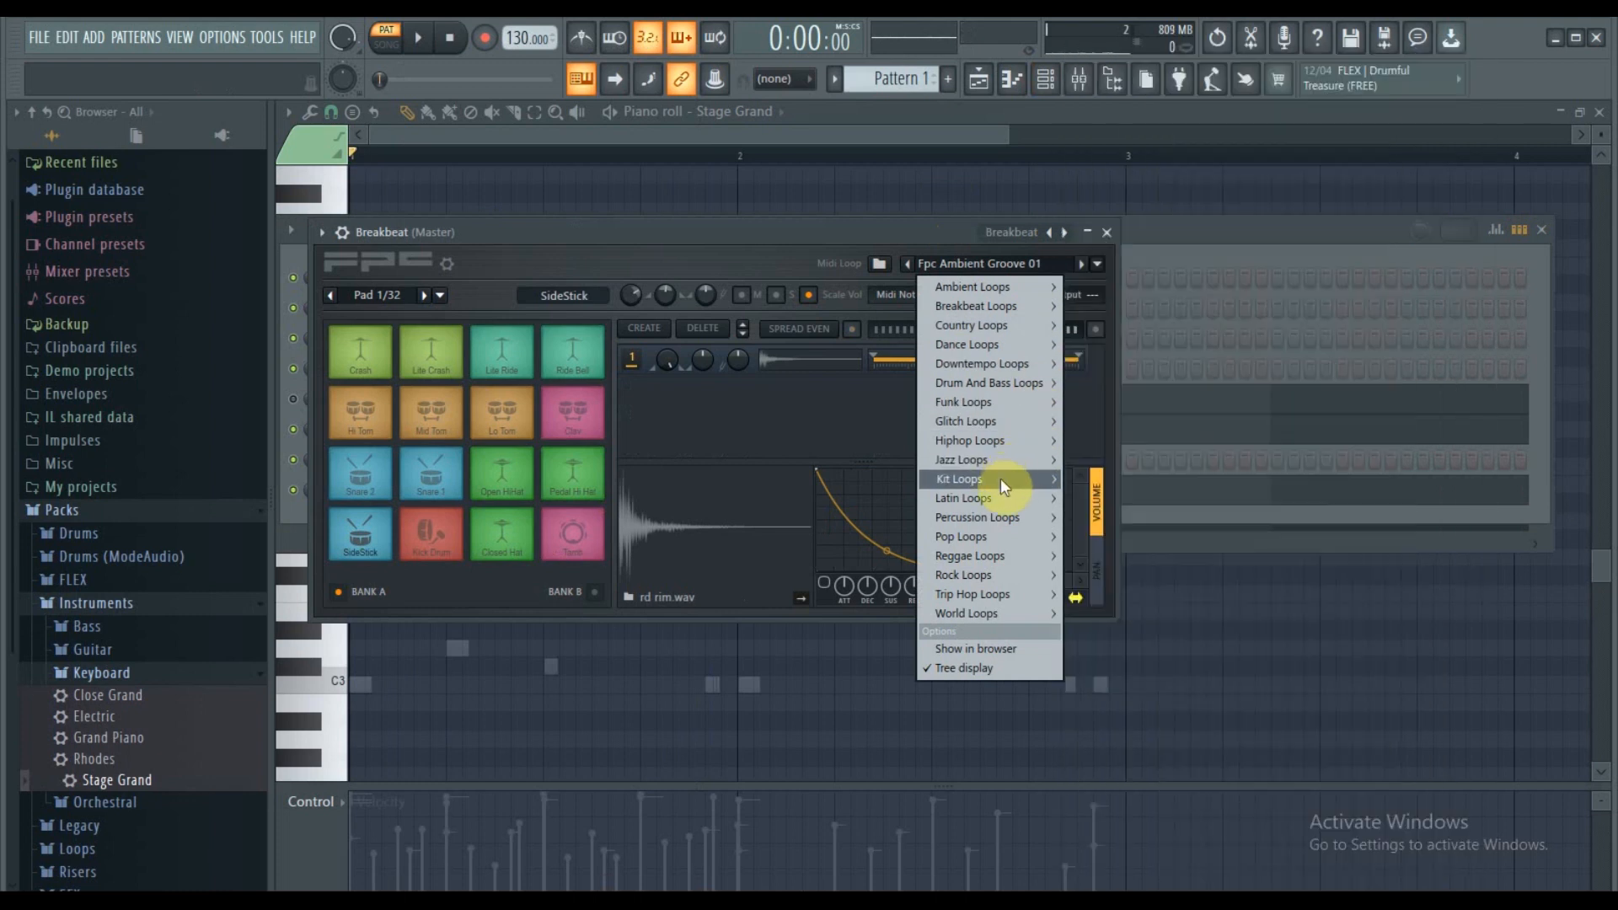
mouse_move(997, 504)
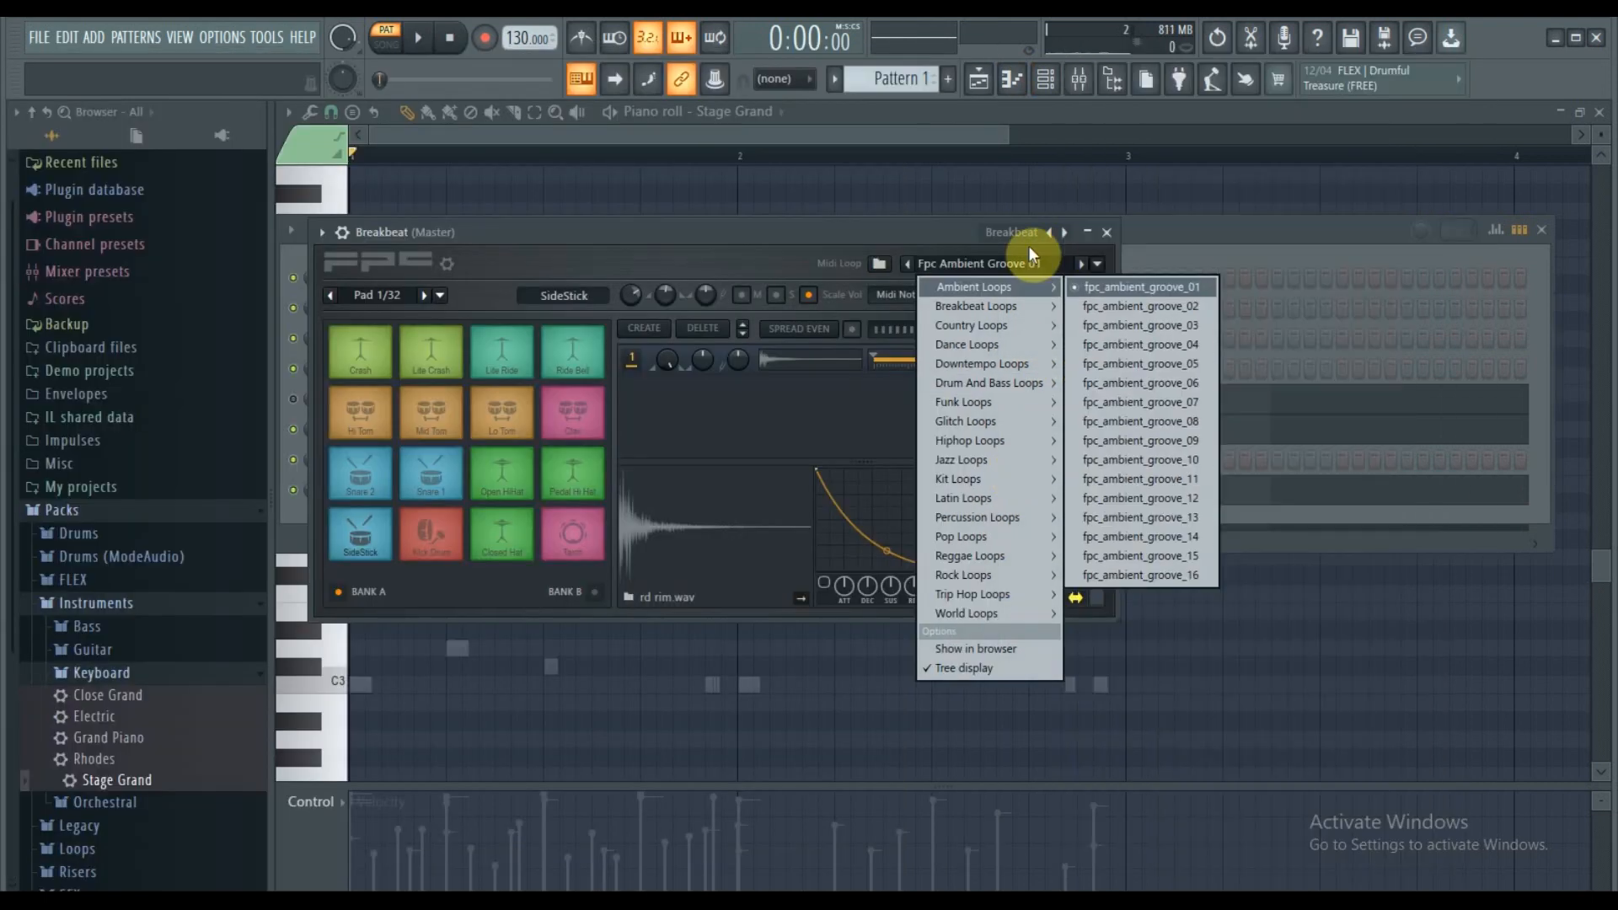
click(927, 225)
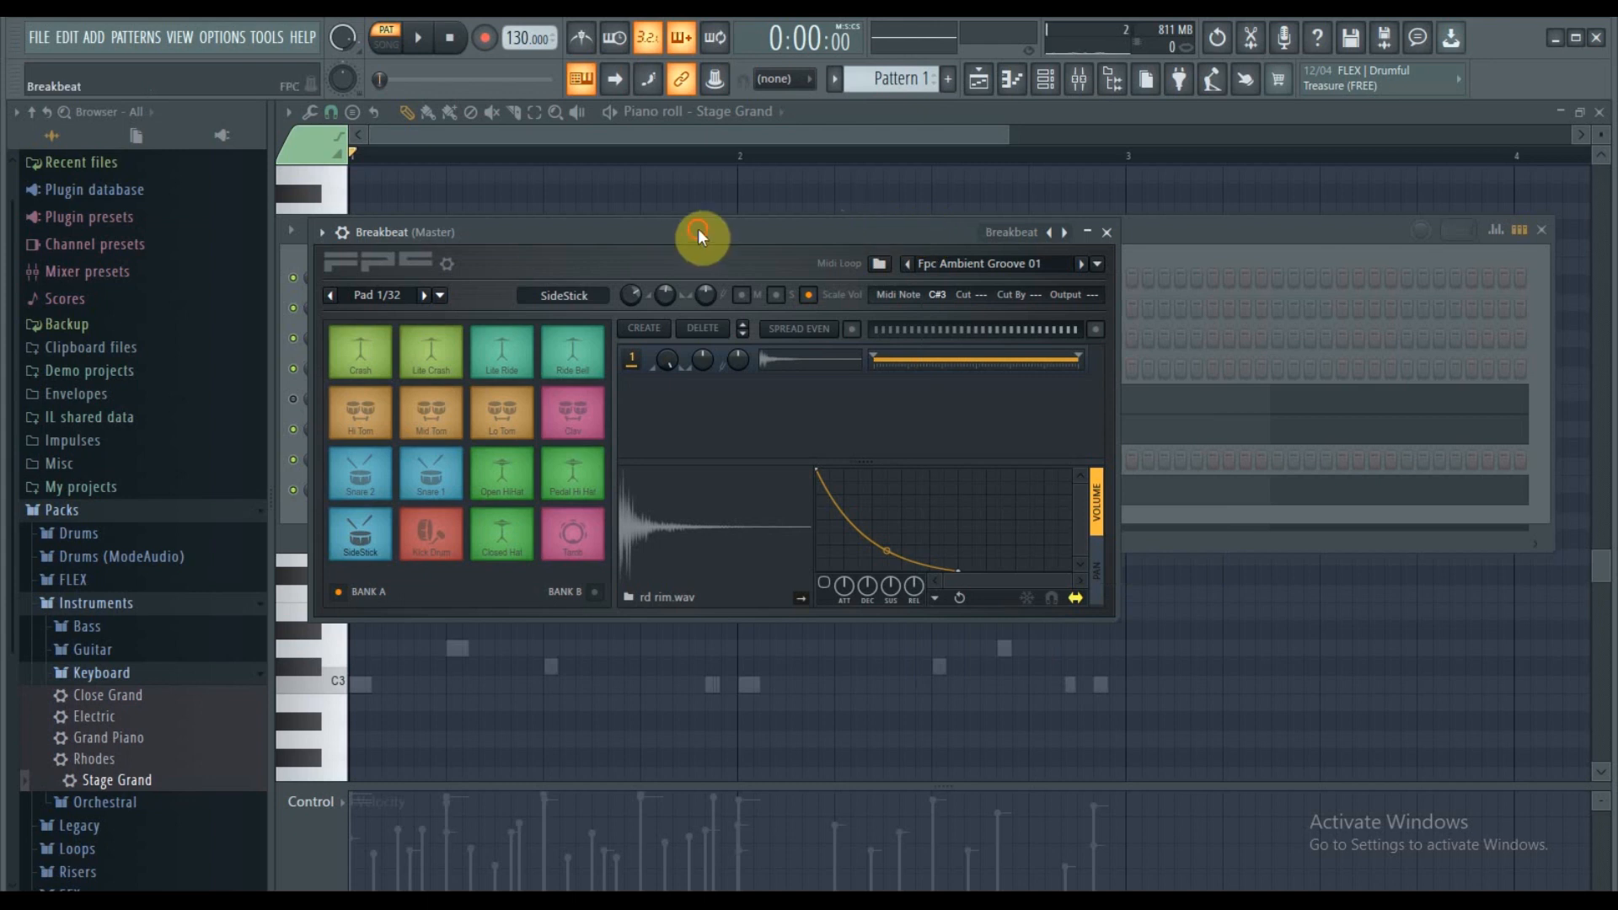
drag(698, 229, 767, 229)
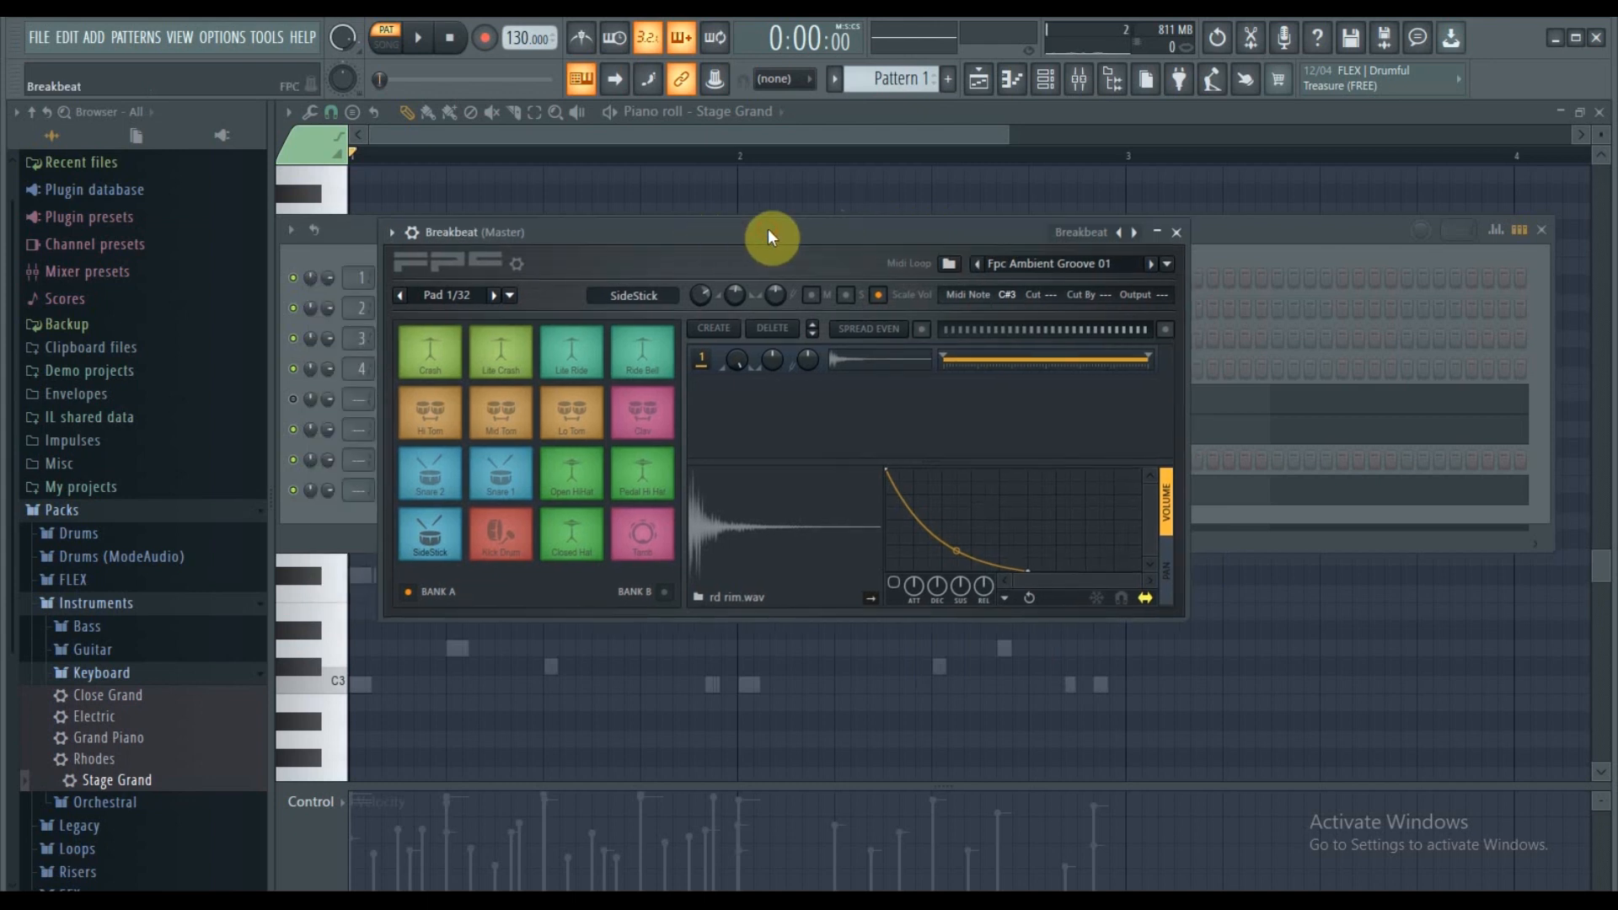